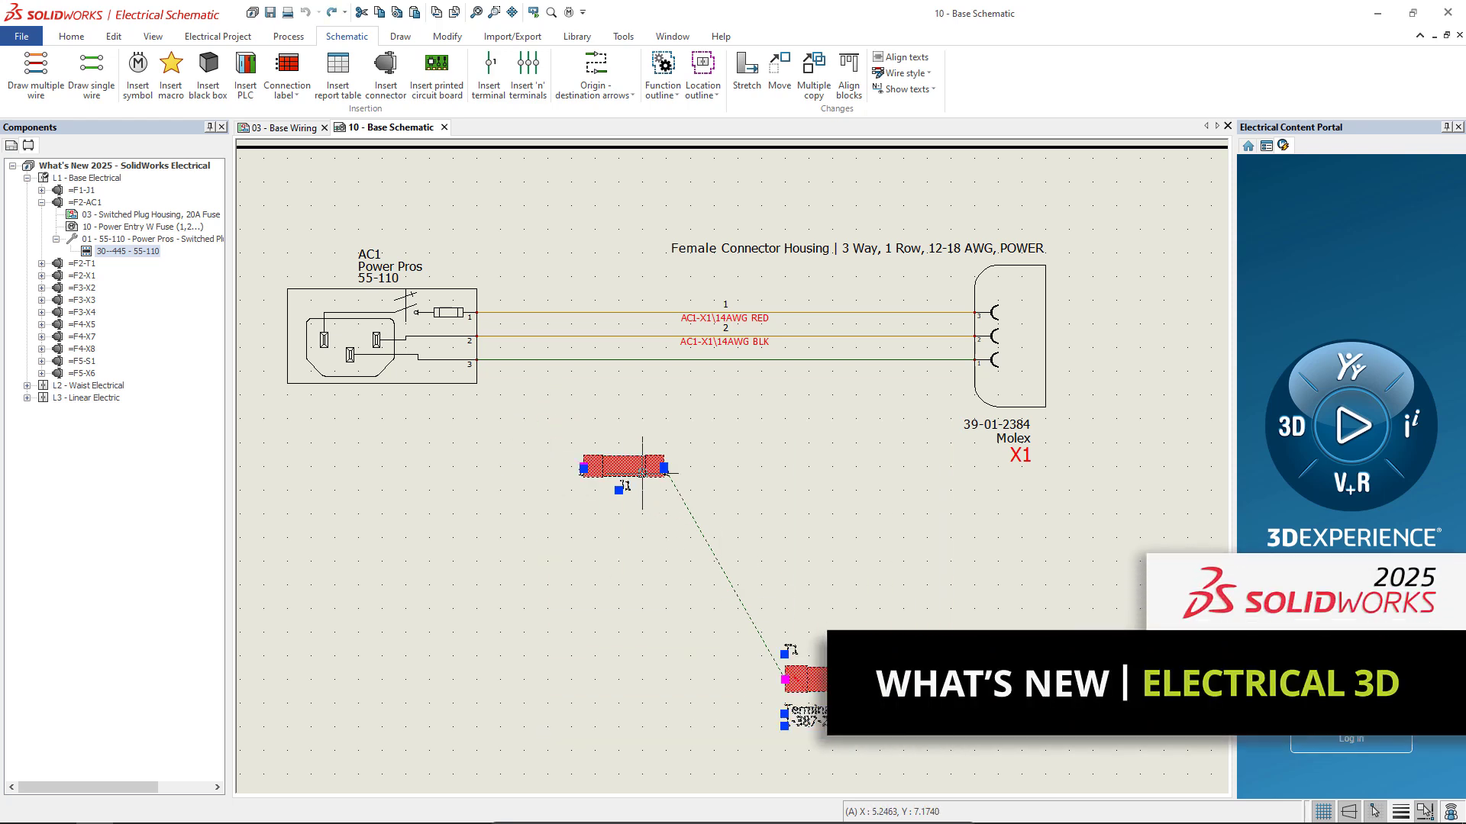
# Move splice J1 and terminal T1 up onto the AC1 pin 3 wire and add them with their wires to harness H1.
pyautogui.moveTo(642, 473); pyautogui.dragTo(643, 366)
pyautogui.press('Escape')
pyautogui.moveTo(918, 665); pyautogui.dragTo(573, 385)
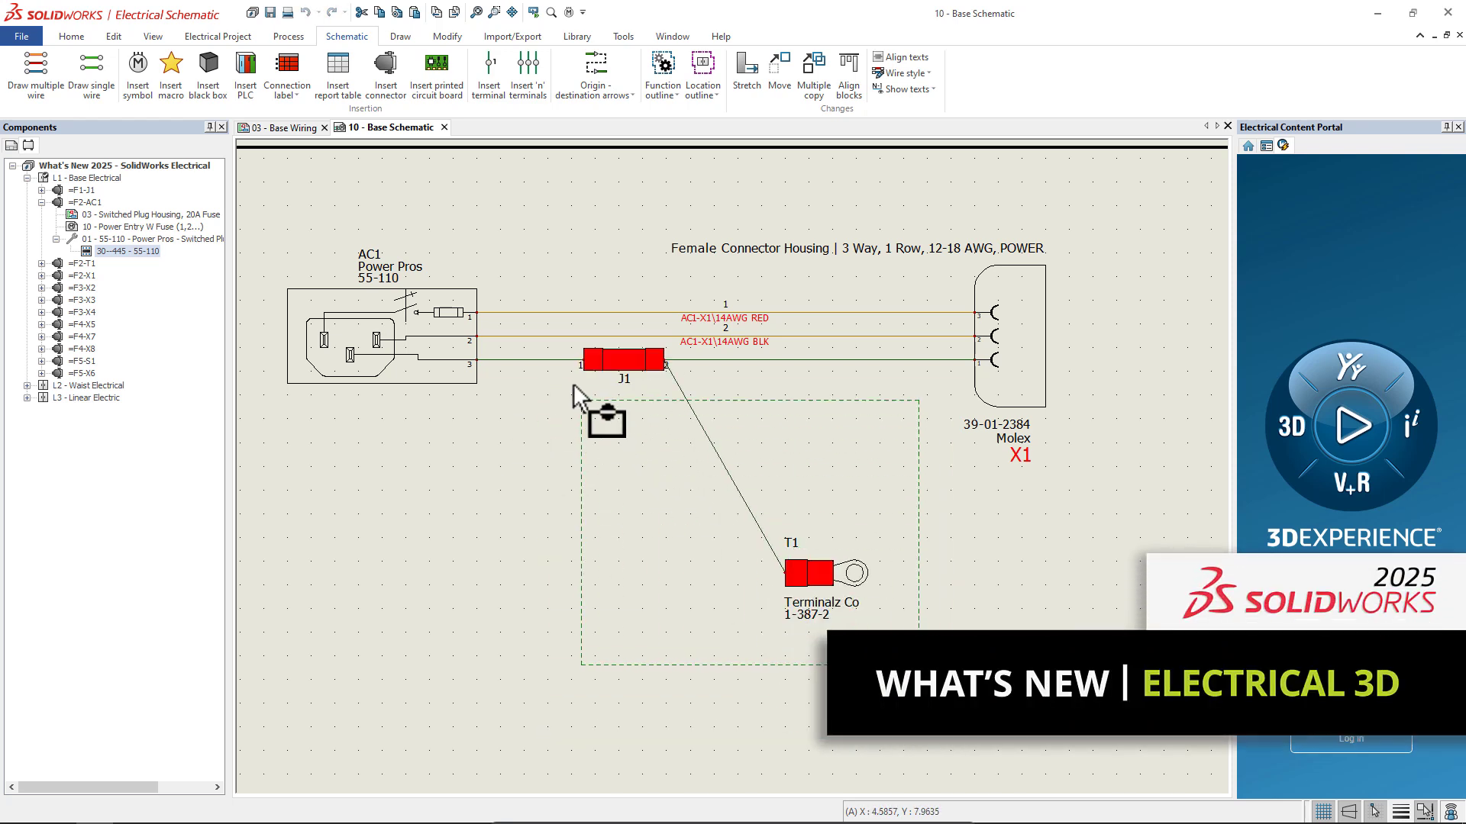
pyautogui.rightClick(633, 364)
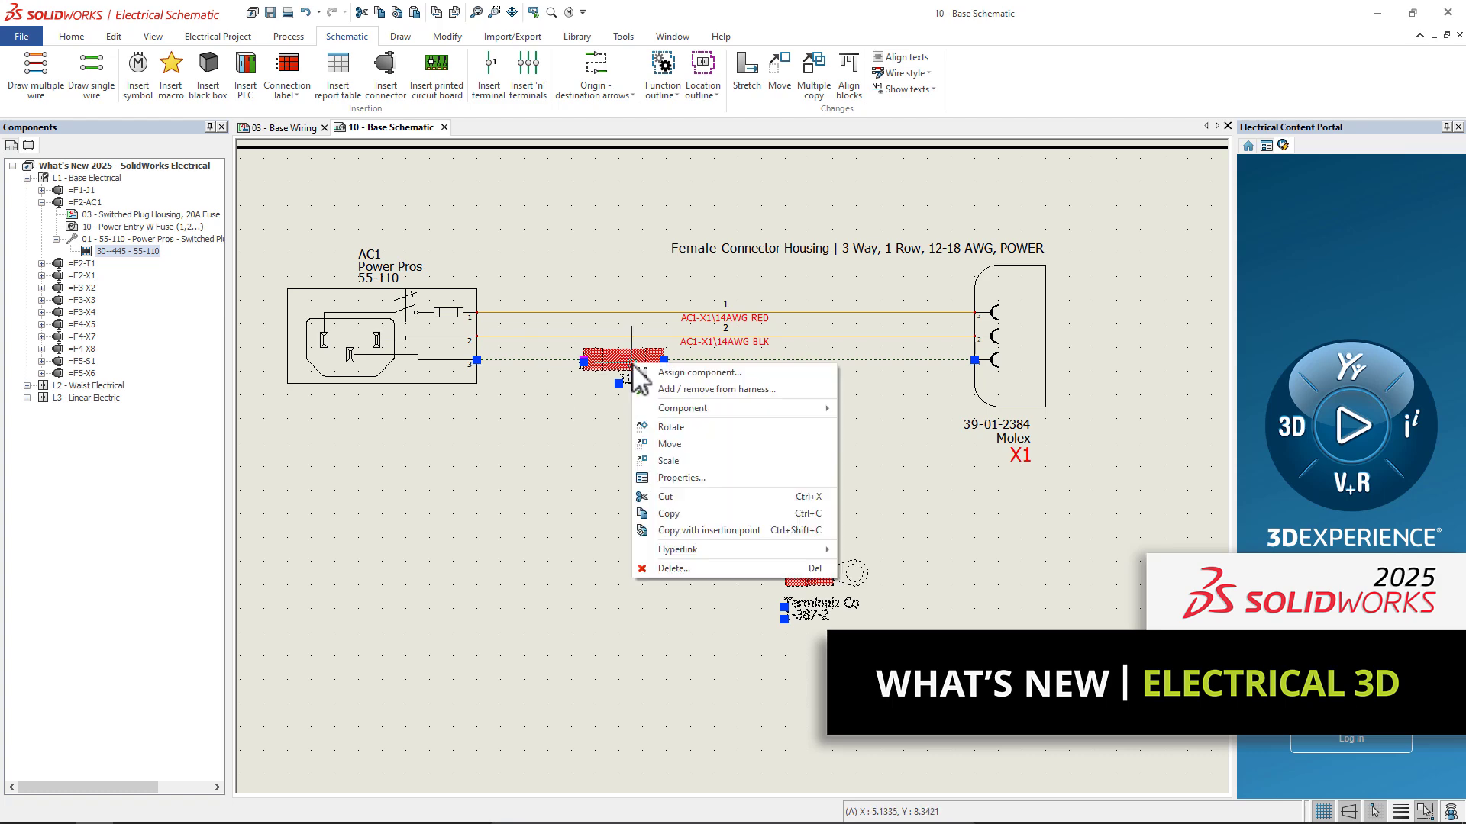
pyautogui.click(697, 389)
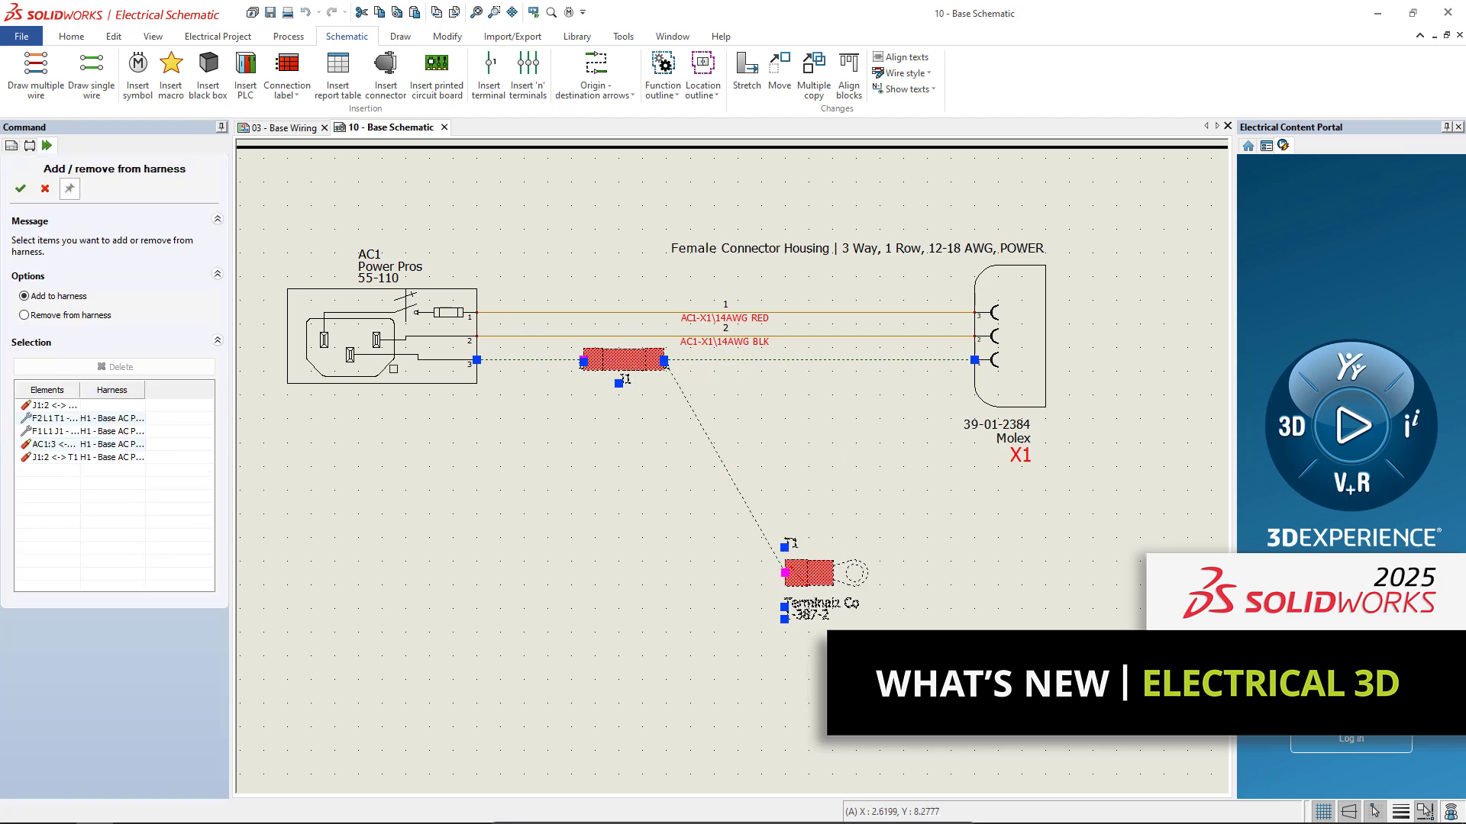
pyautogui.click(21, 189)
pyautogui.click(477, 329)
pyautogui.click(949, 600)
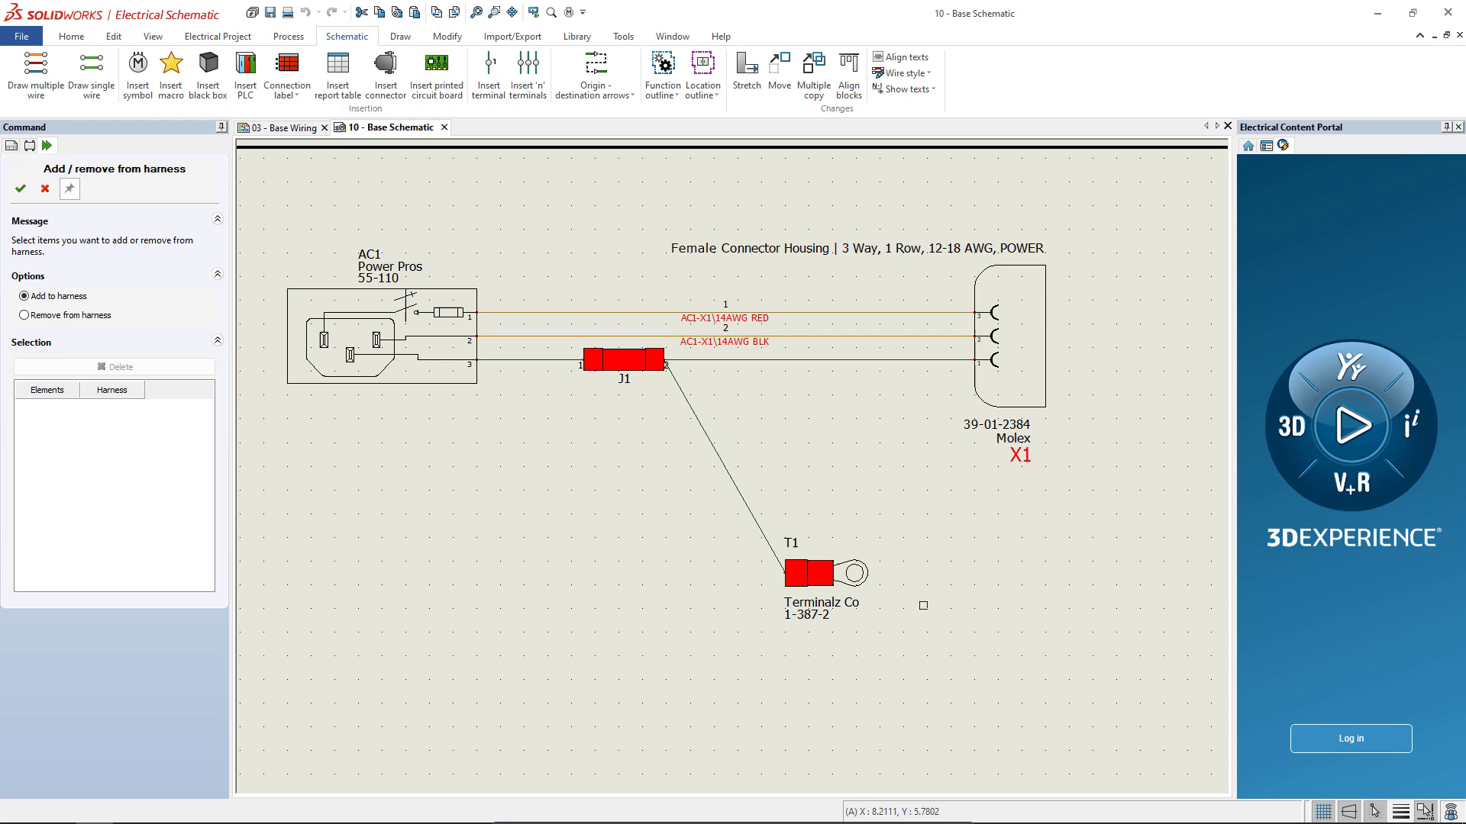
pyautogui.click(45, 189)
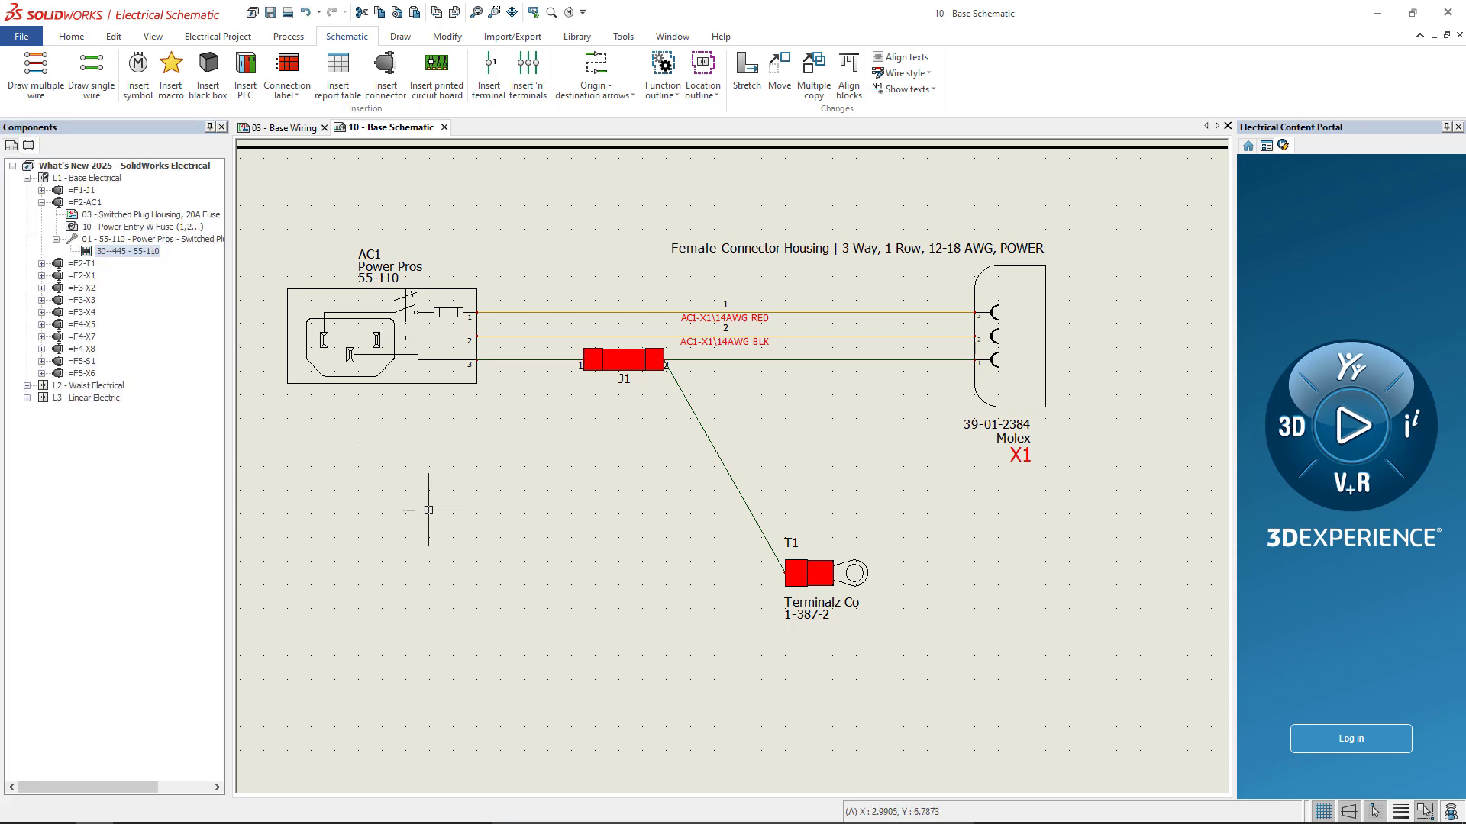
# Switch to the SOLIDWORKS assembly PM009465 and delete the existing harness route component EWA_H1_4416_2800_1.
pyautogui.hotkey('alt', 'Tab')
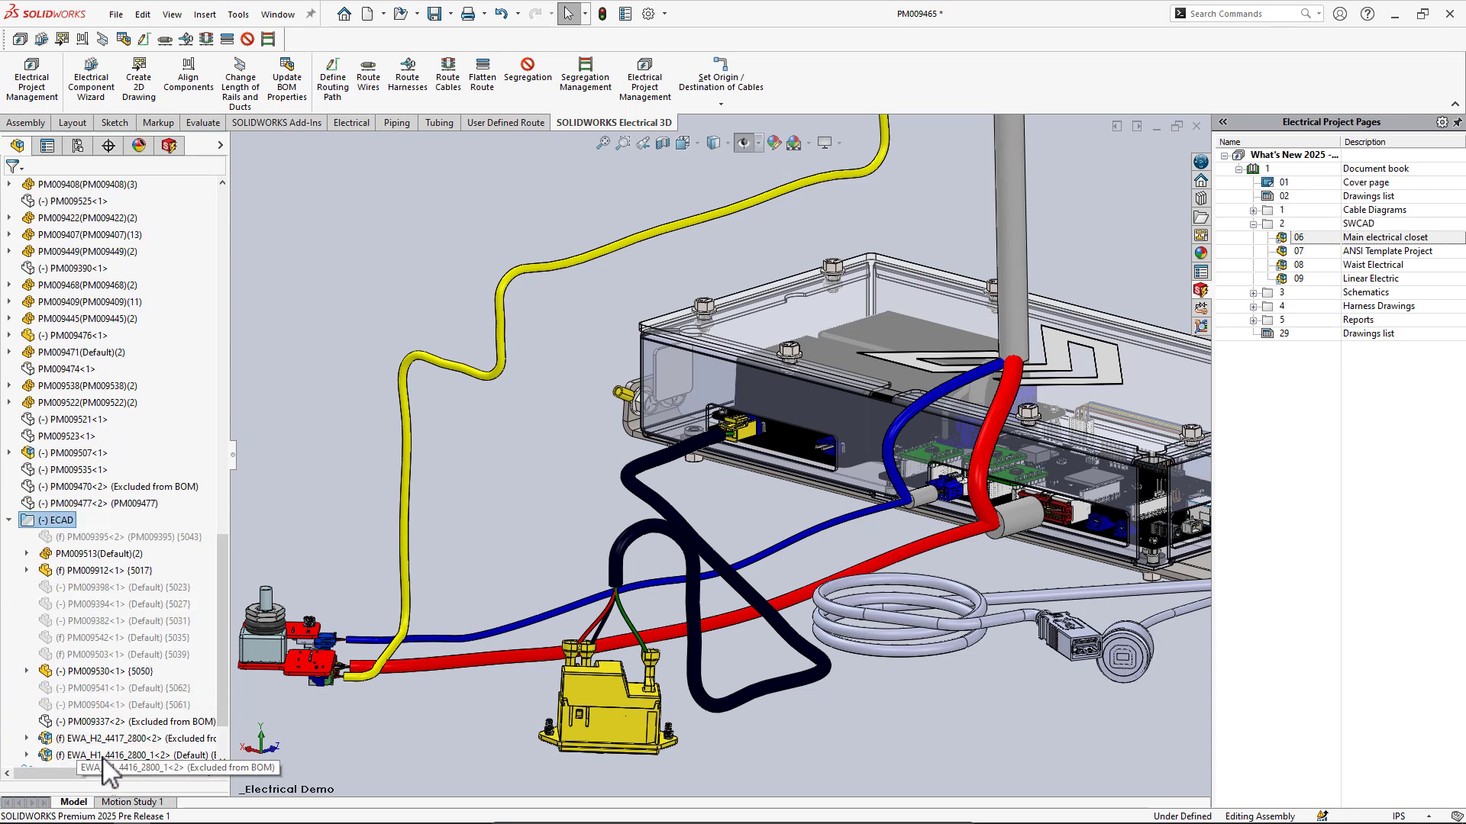
pyautogui.rightClick(77, 756)
pyautogui.click(160, 621)
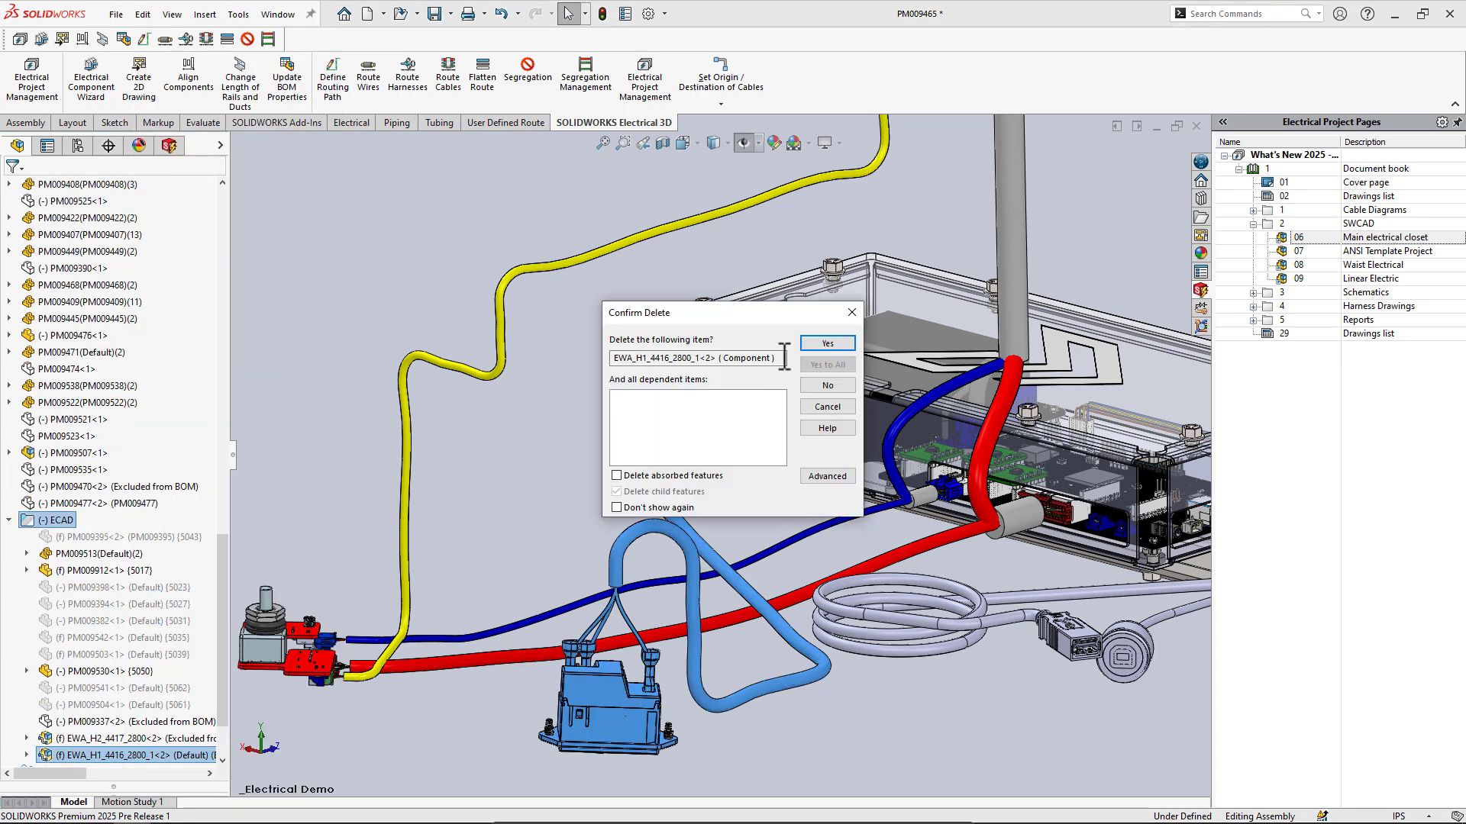
pyautogui.click(816, 344)
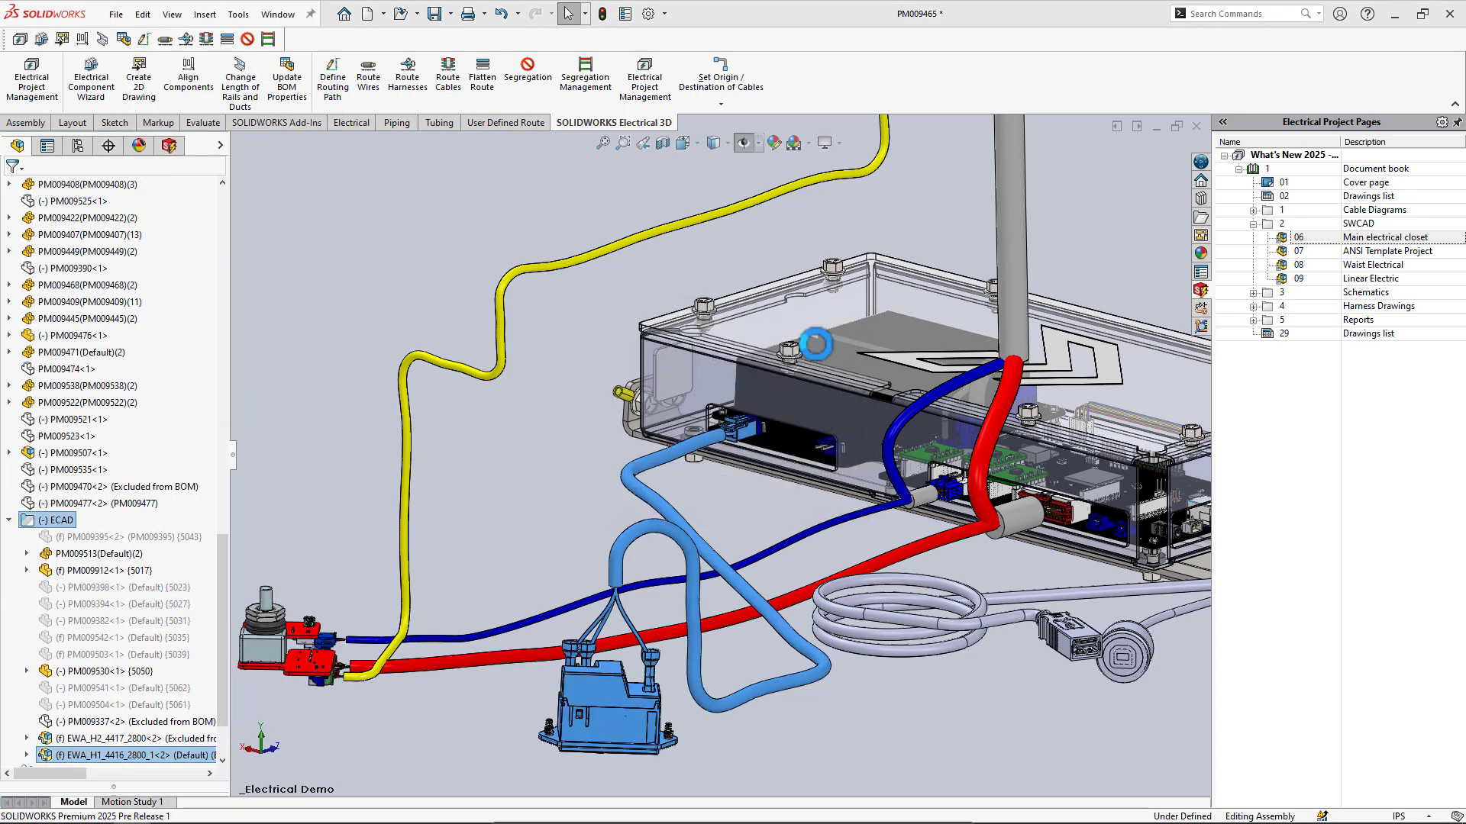
# Show the hidden component PM009337 in the ECAD folder and highlight the EW_PATH sketch to check the routing path.
pyautogui.click(100, 721)
pyautogui.click(195, 676)
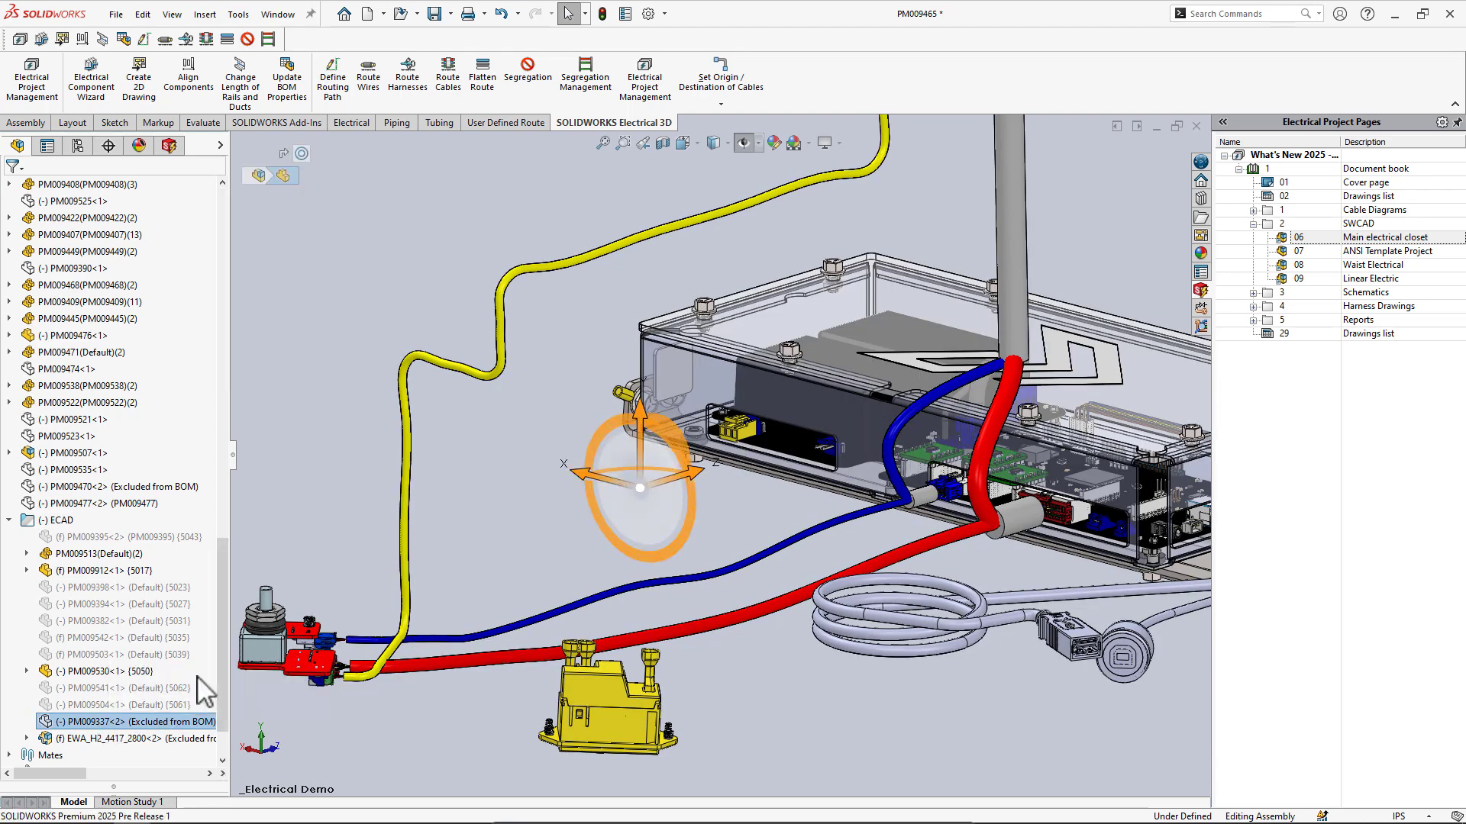
pyautogui.click(437, 586)
pyautogui.scroll(-3, 31, 755)
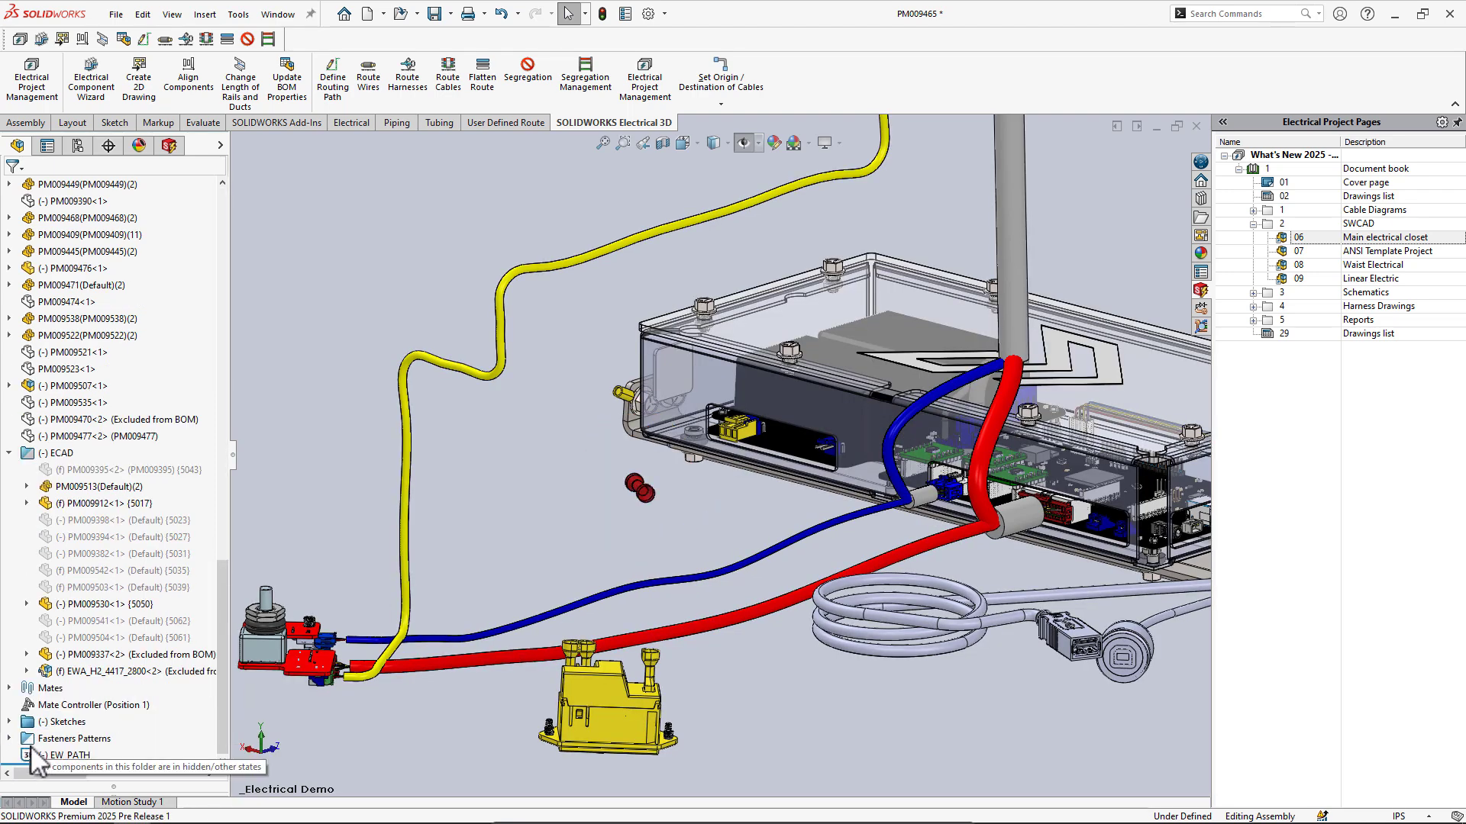
pyautogui.click(58, 755)
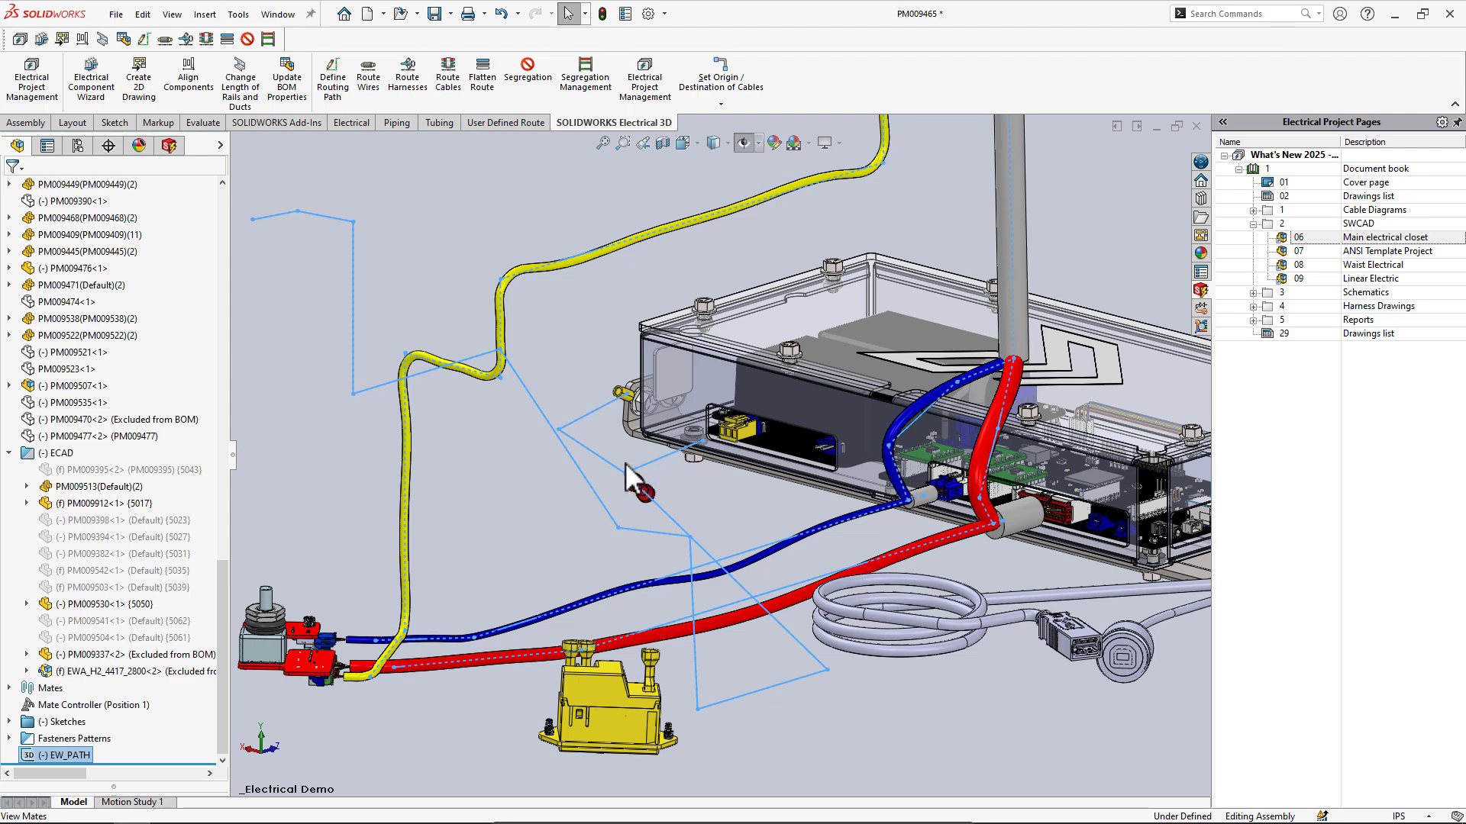
pyautogui.click(542, 489)
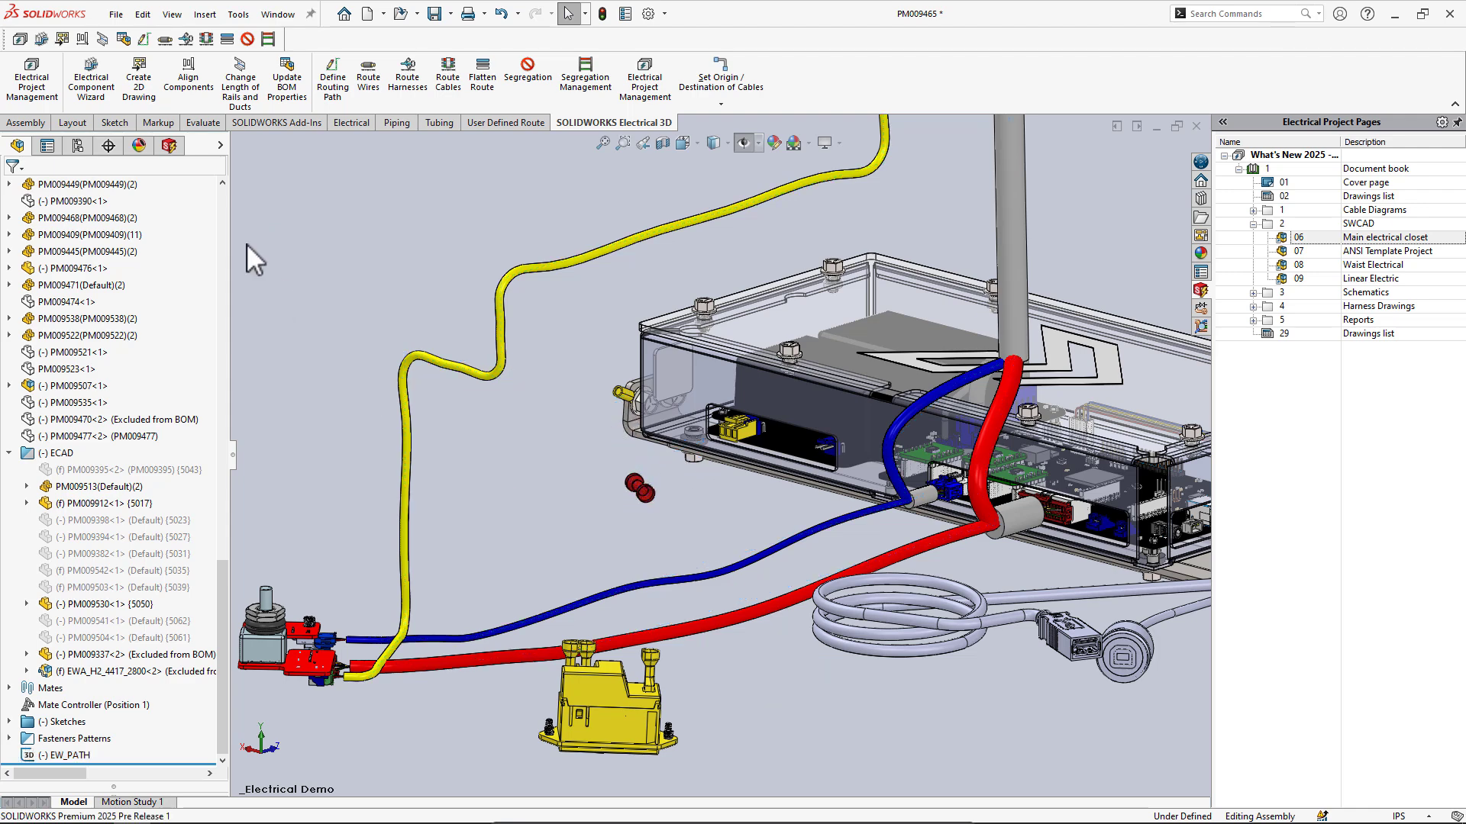
# Associate the insulated butt splice part of component J1 with the assembly part PM009337.
pyautogui.click(170, 145)
pyautogui.click(23, 224)
pyautogui.rightClick(87, 239)
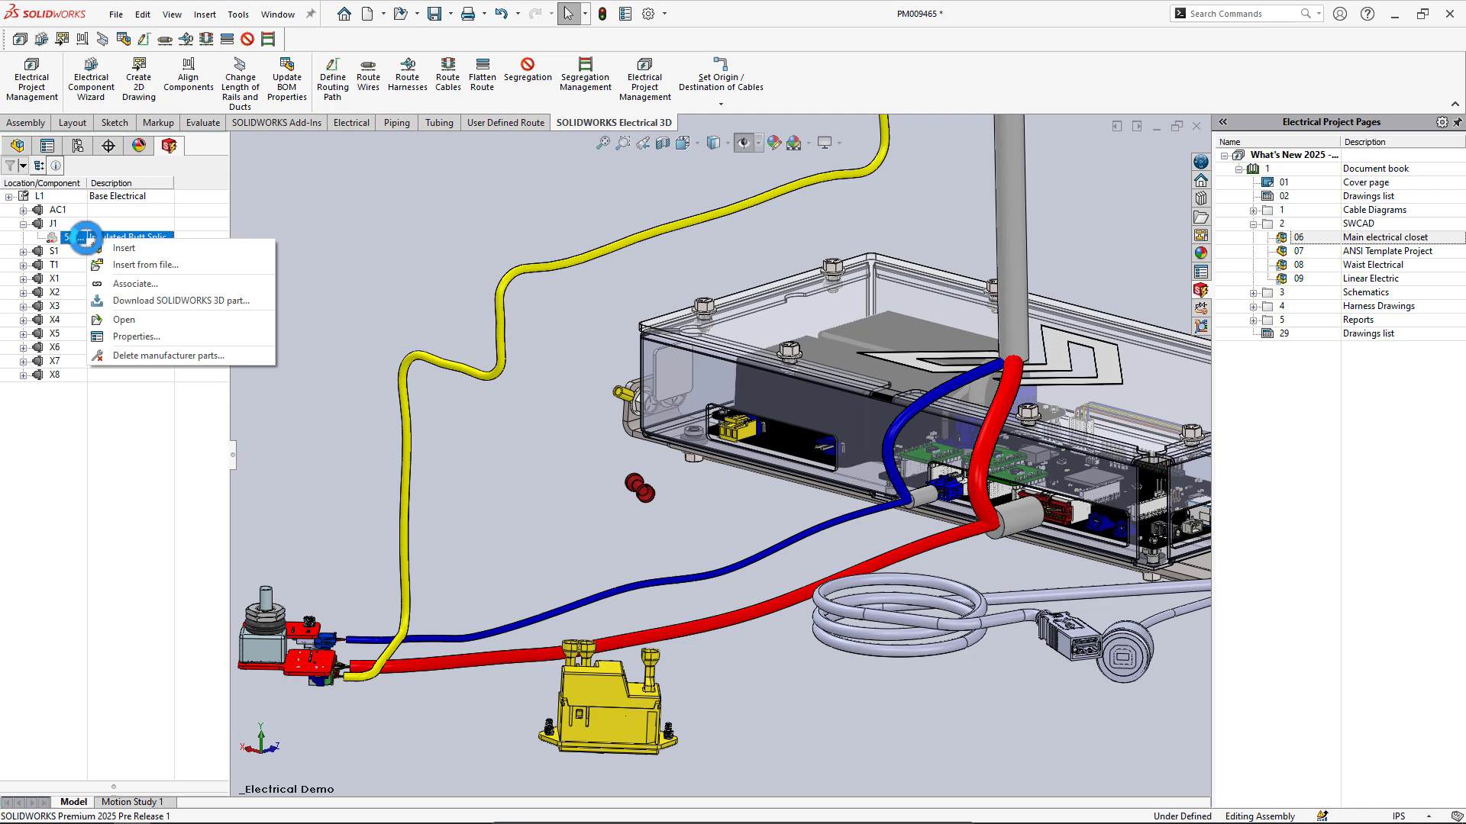
pyautogui.click(135, 284)
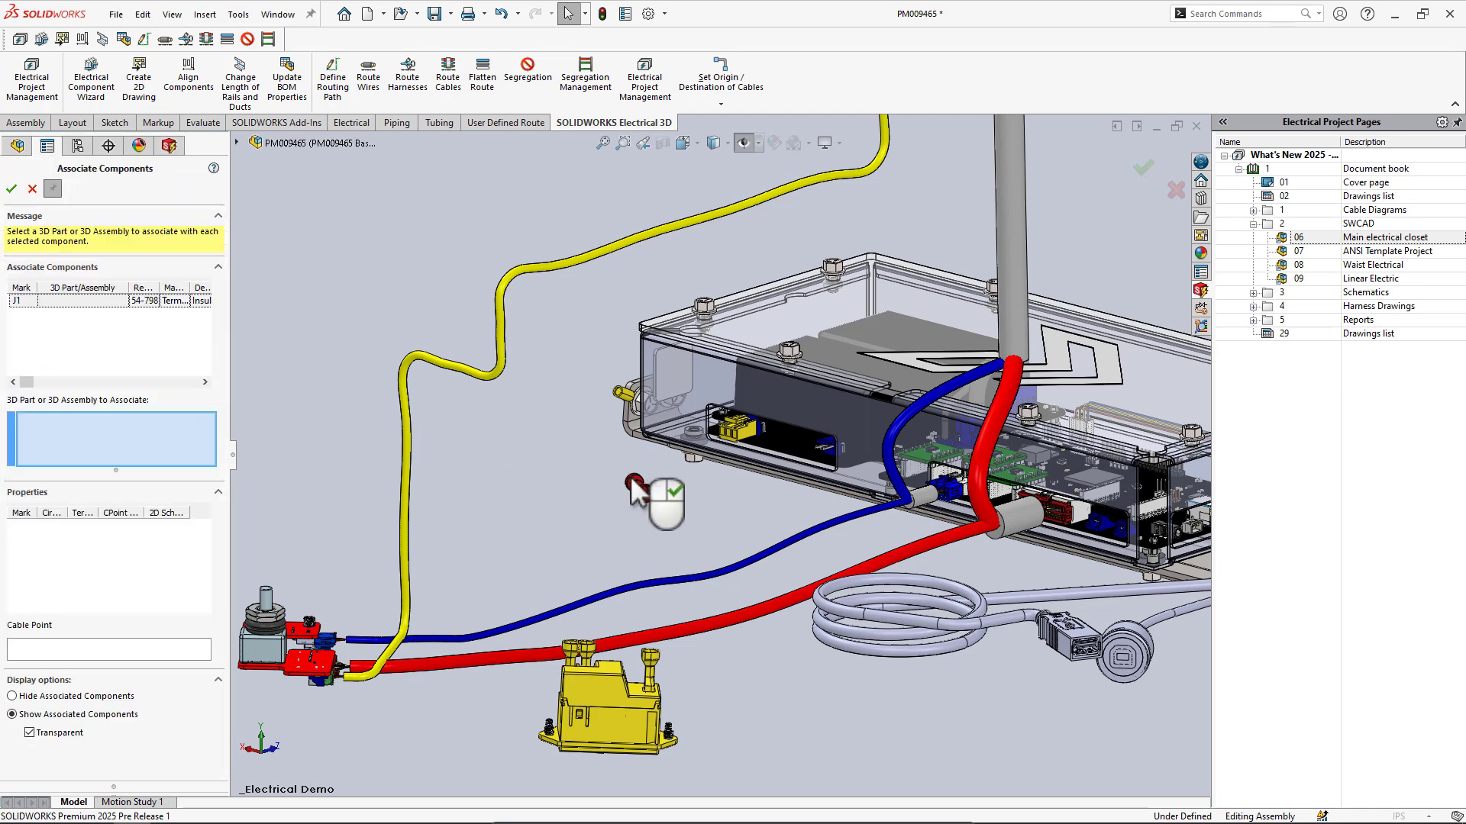
pyautogui.click(12, 189)
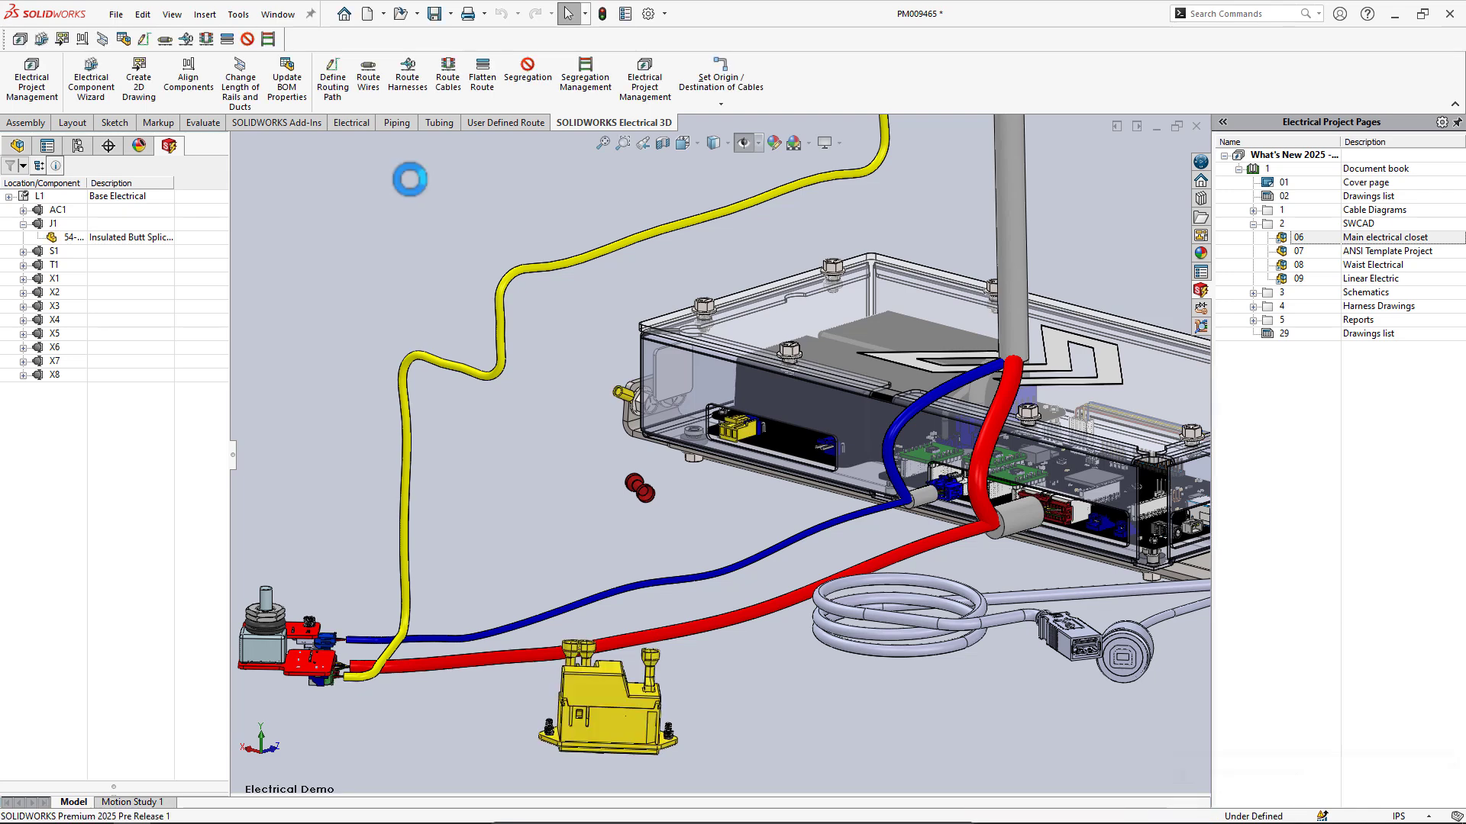
# Route only harness H1 - Base AC Power as a SOLIDWORKS route using splines.
pyautogui.click(407, 81)
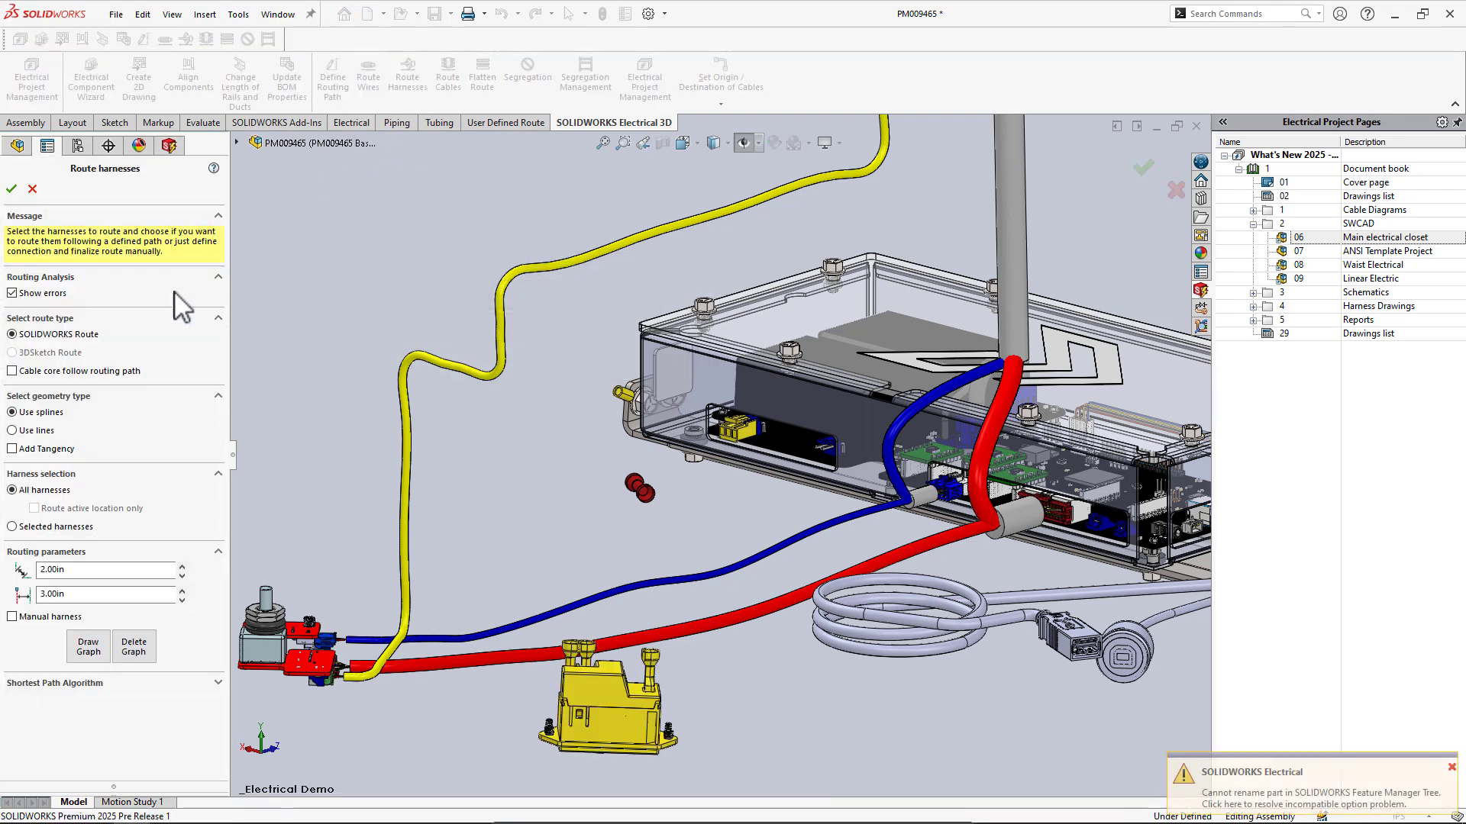
pyautogui.click(48, 526)
pyautogui.click(127, 558)
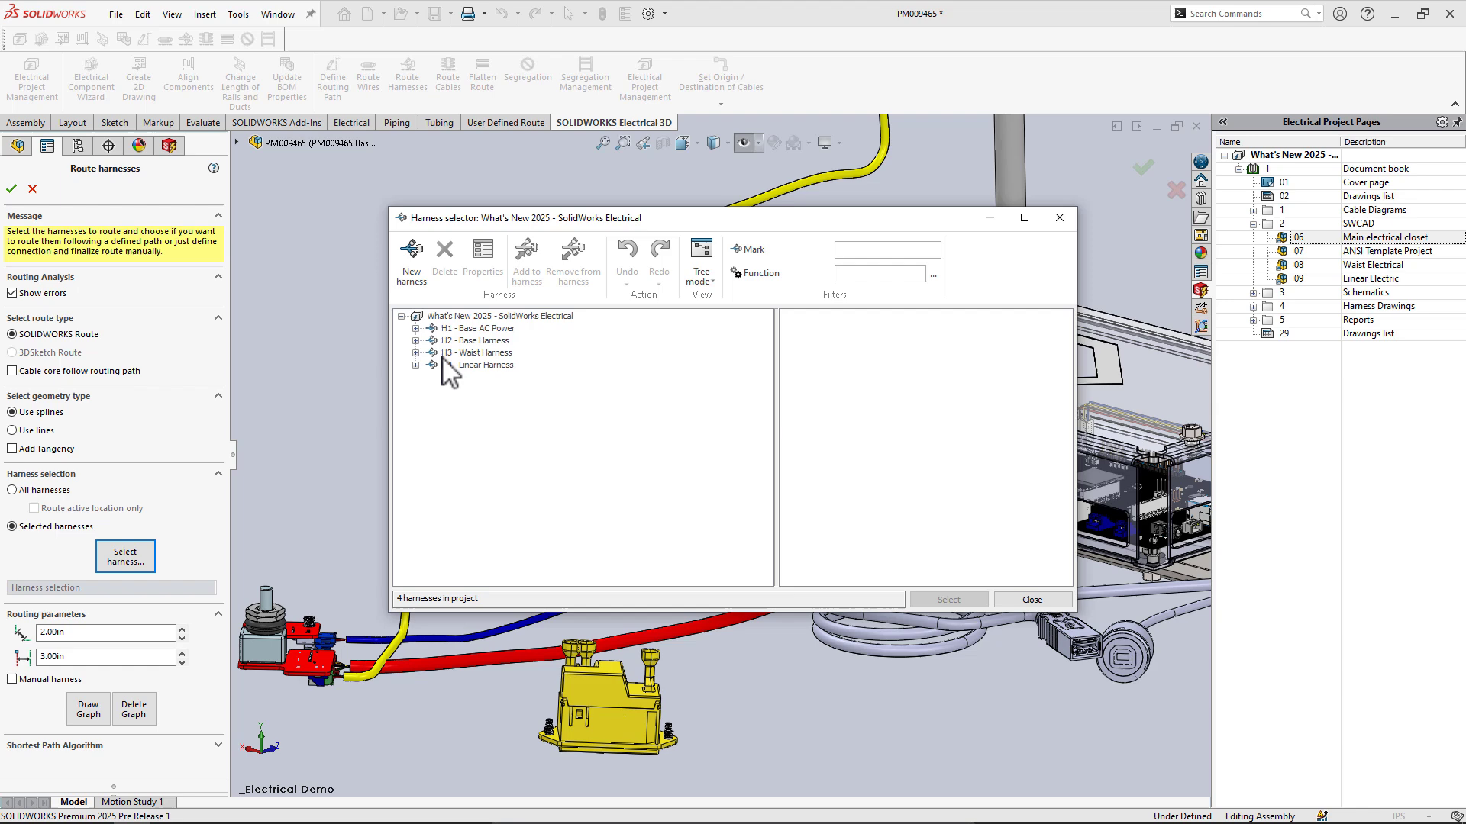
pyautogui.click(473, 329)
pyautogui.click(949, 599)
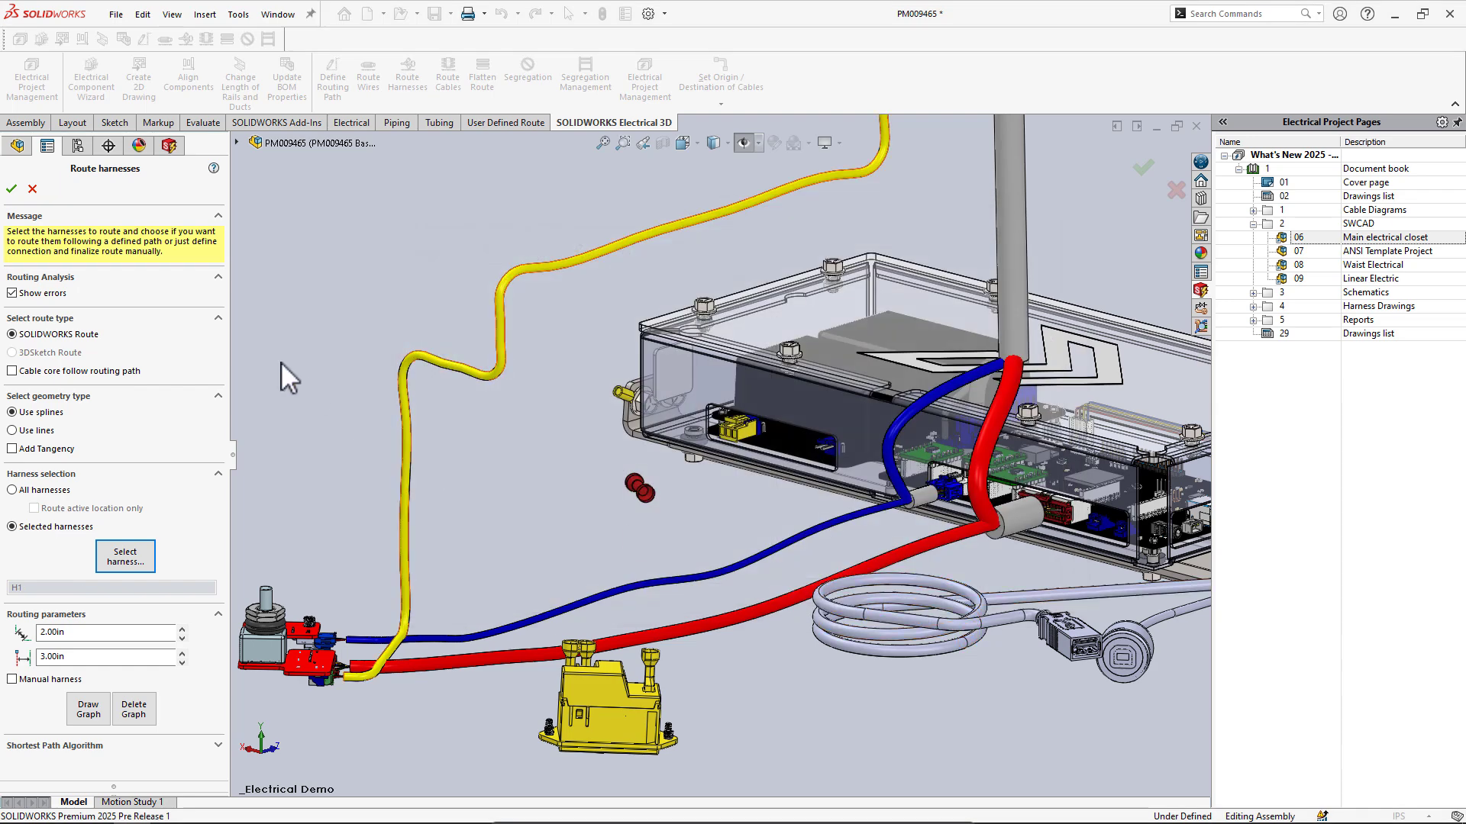
pyautogui.click(11, 188)
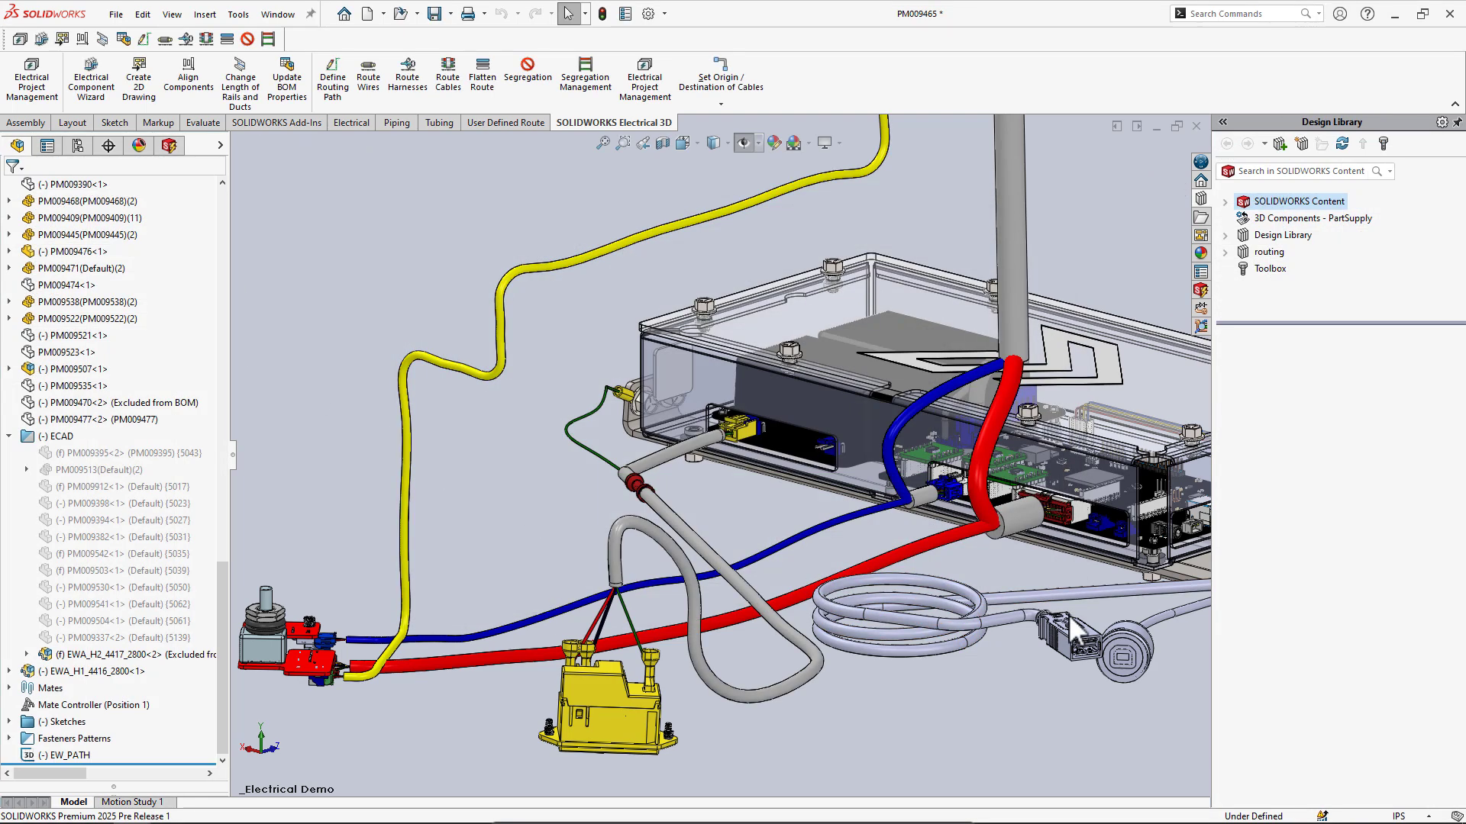
# Flatten the EWA_H1_4416_2800 route as Manufacture type, using the long cable segment ending at the splice as the reference segment.
pyautogui.click(85, 676)
pyautogui.rightClick(88, 674)
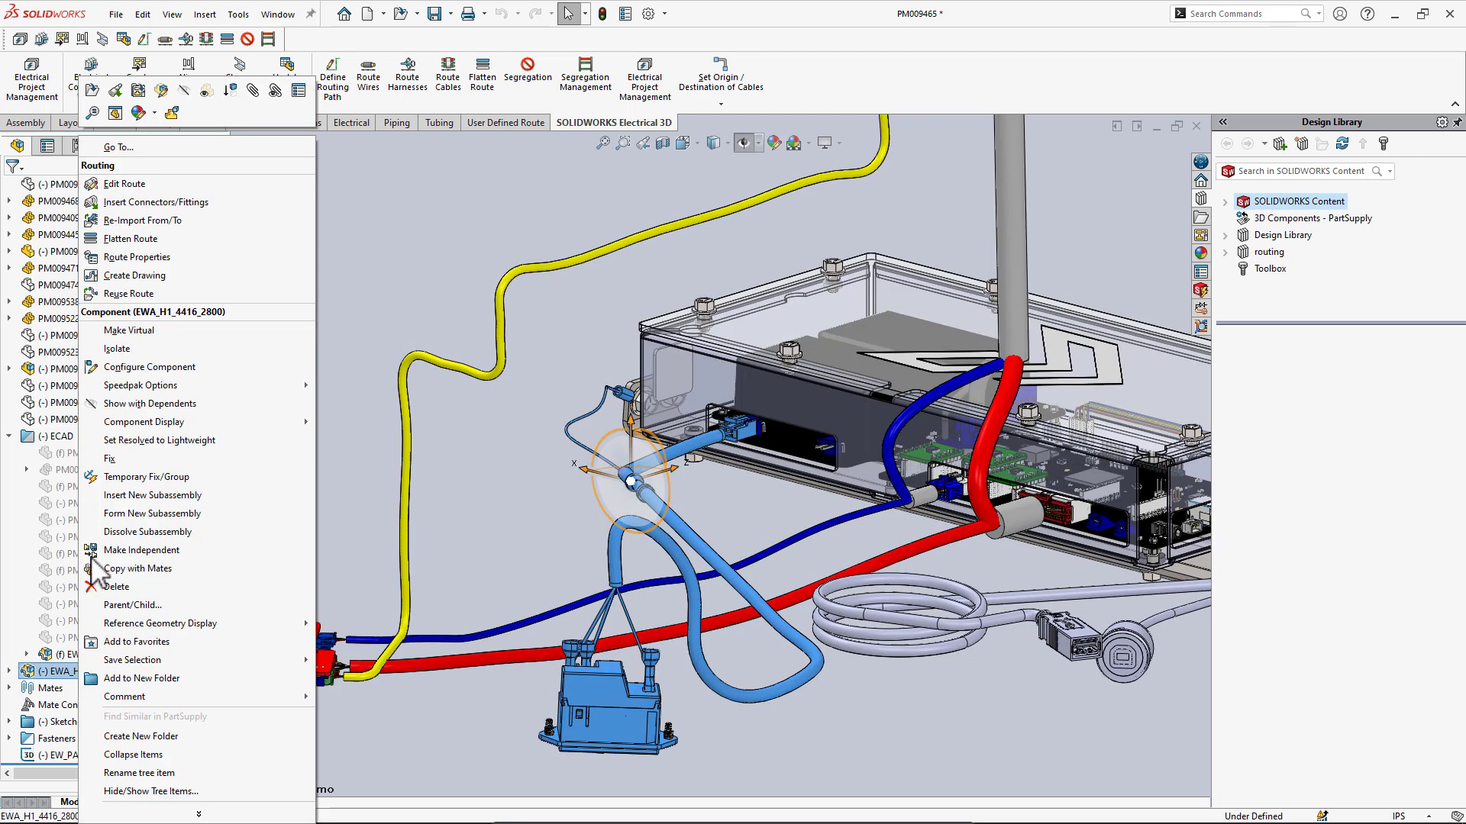
pyautogui.click(126, 239)
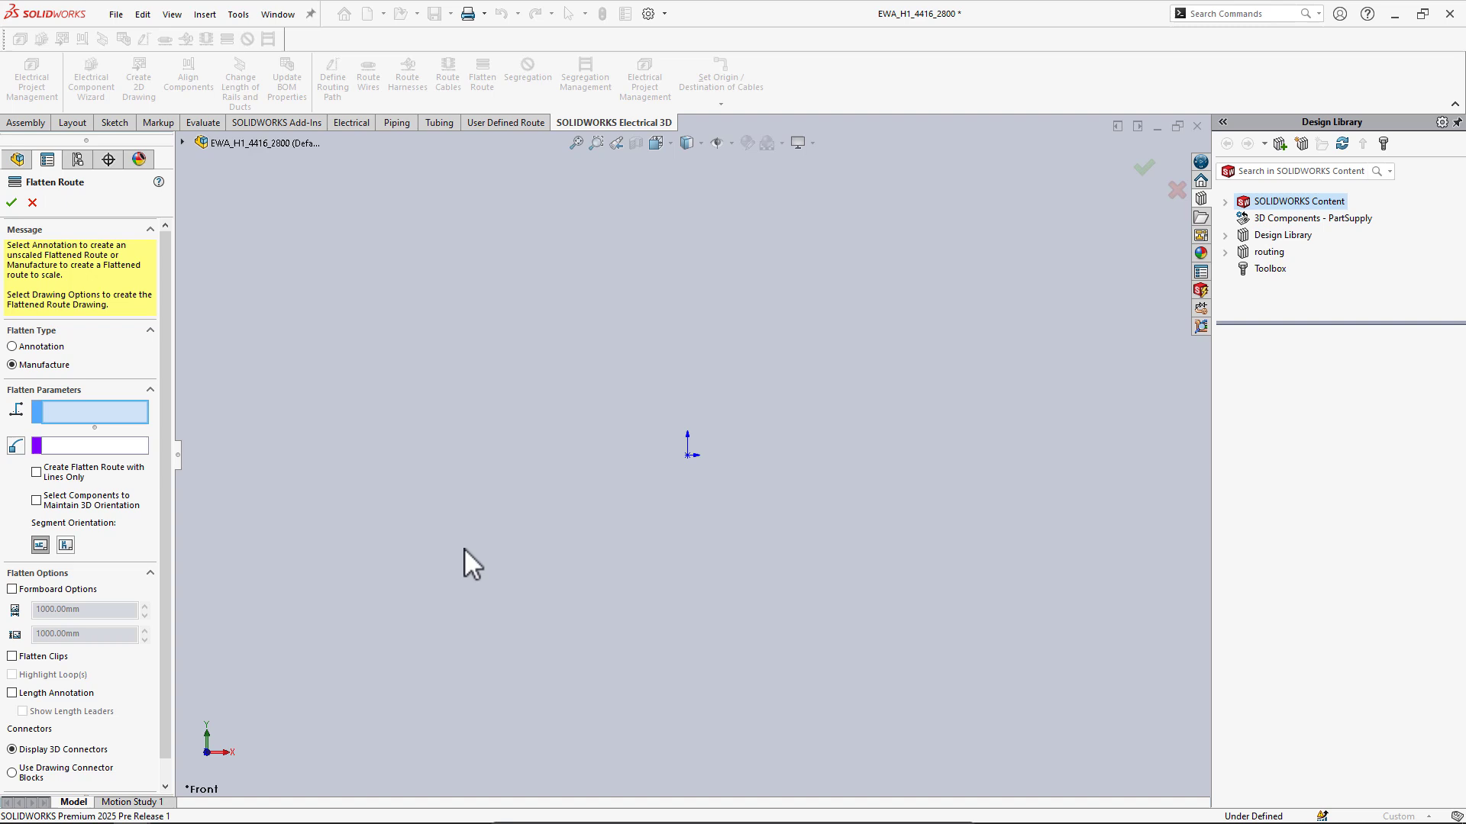
pyautogui.scroll(7, 464, 548)
pyautogui.moveTo(736, 655); pyautogui.dragTo(763, 684, button='middle')
pyautogui.scroll(-5, 765, 679)
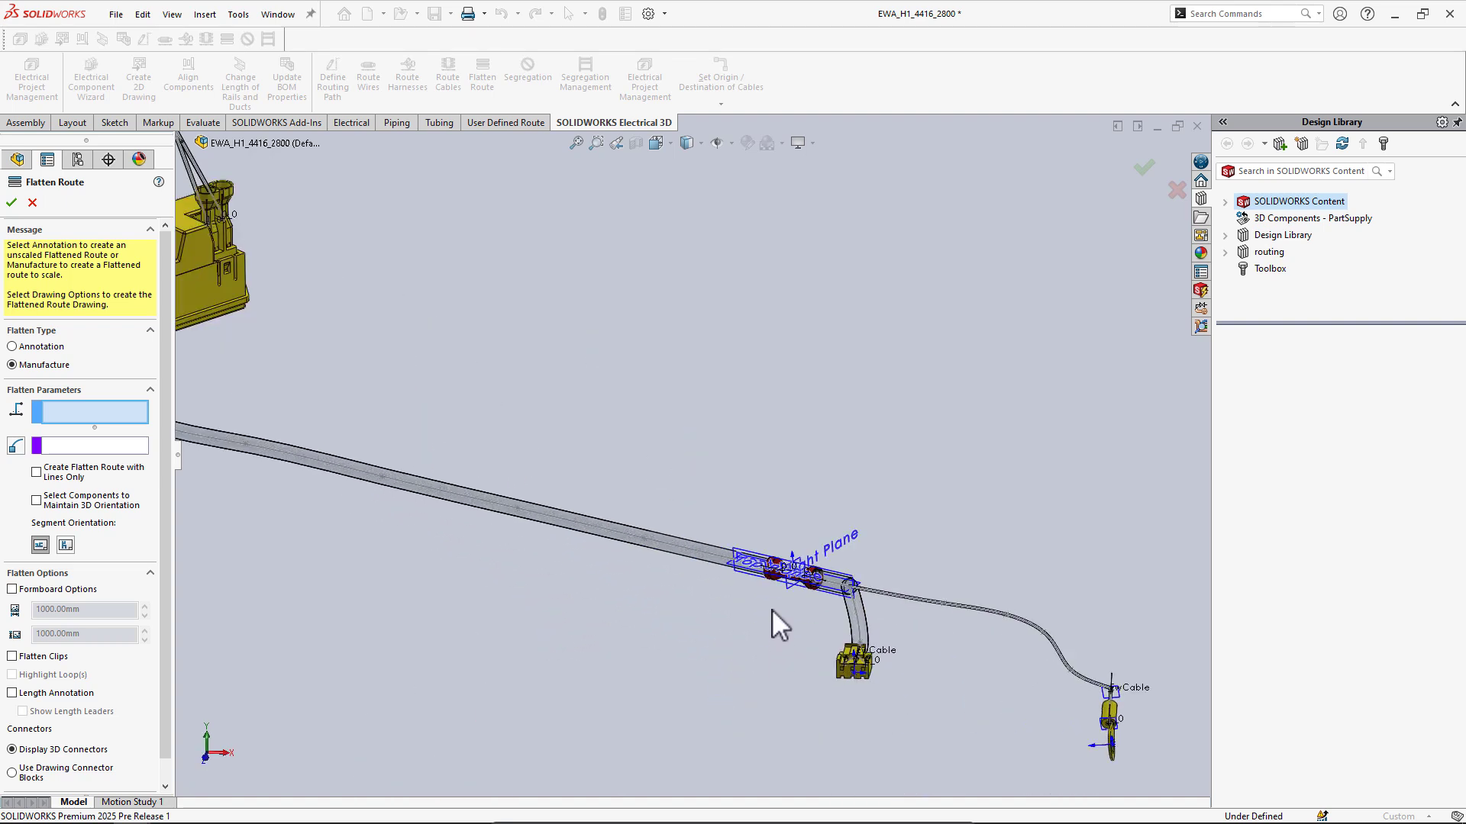
pyautogui.scroll(2, 772, 609)
pyautogui.click(652, 505)
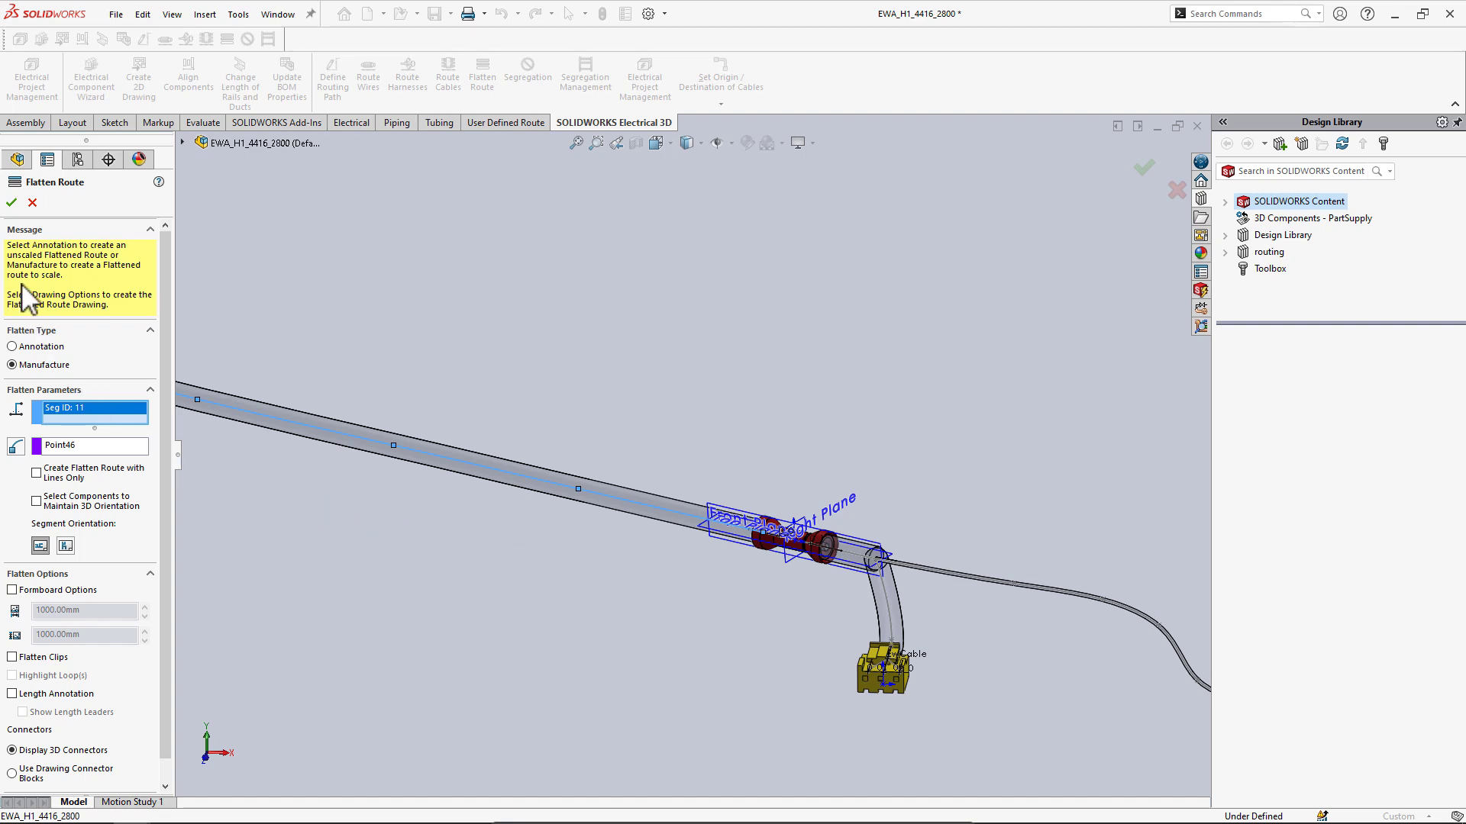
pyautogui.click(12, 203)
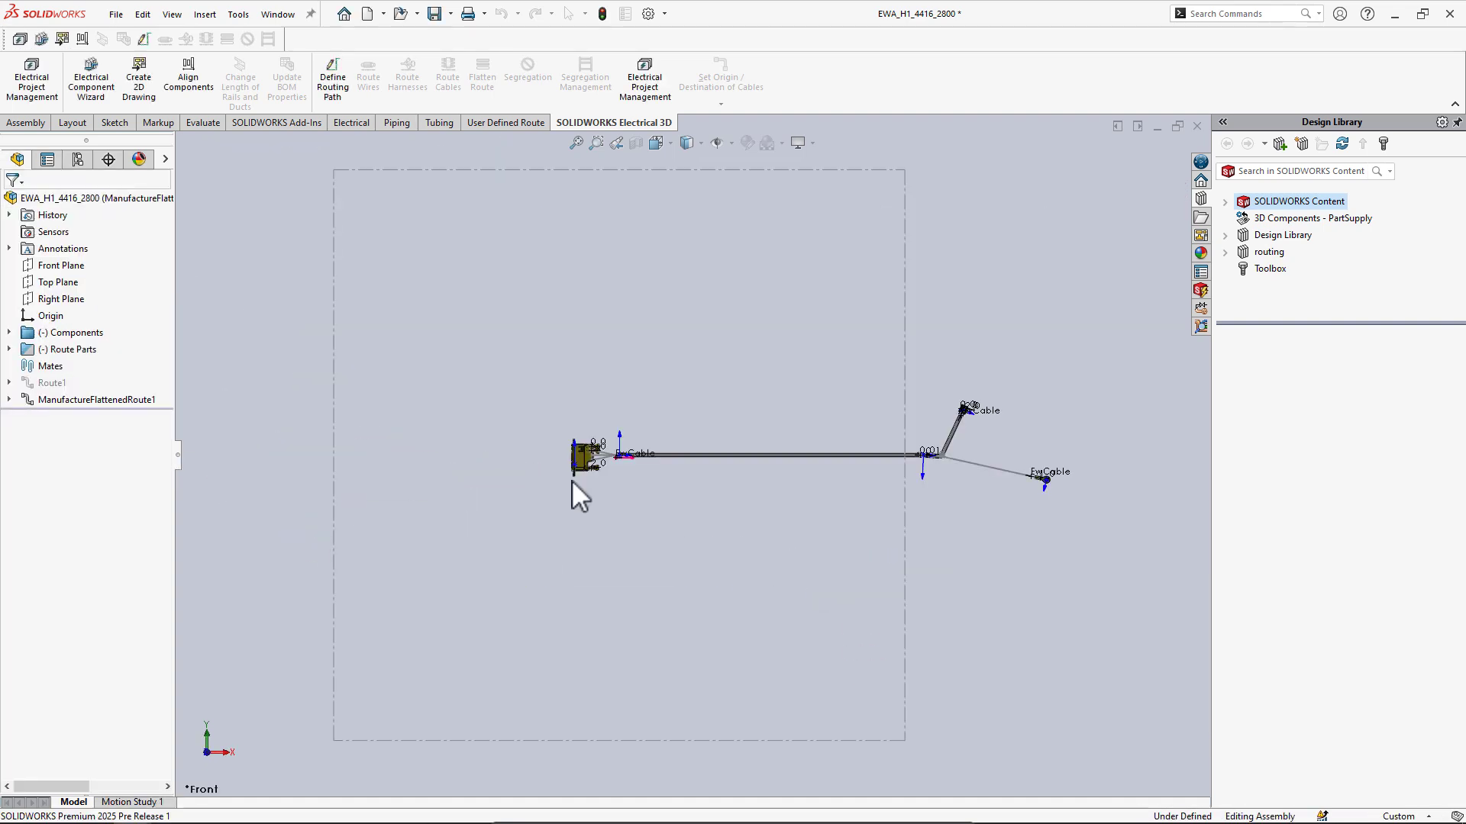
# Edit the flattened route and rotate the ring terminal's wire segment by about -110.36 degrees with Adjust Angle.
pyautogui.scroll(-5, 969, 461)
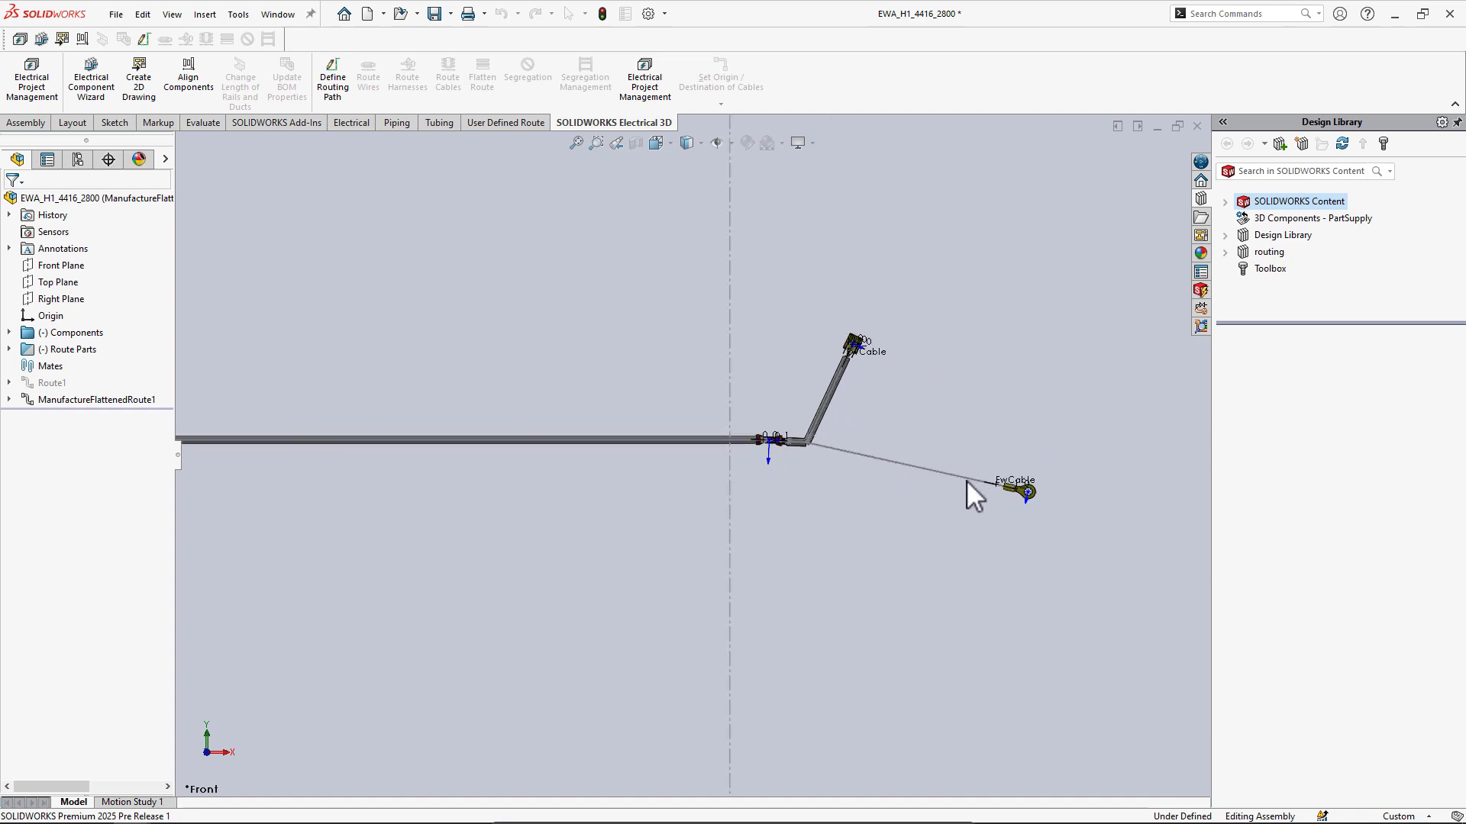
pyautogui.rightClick(875, 458)
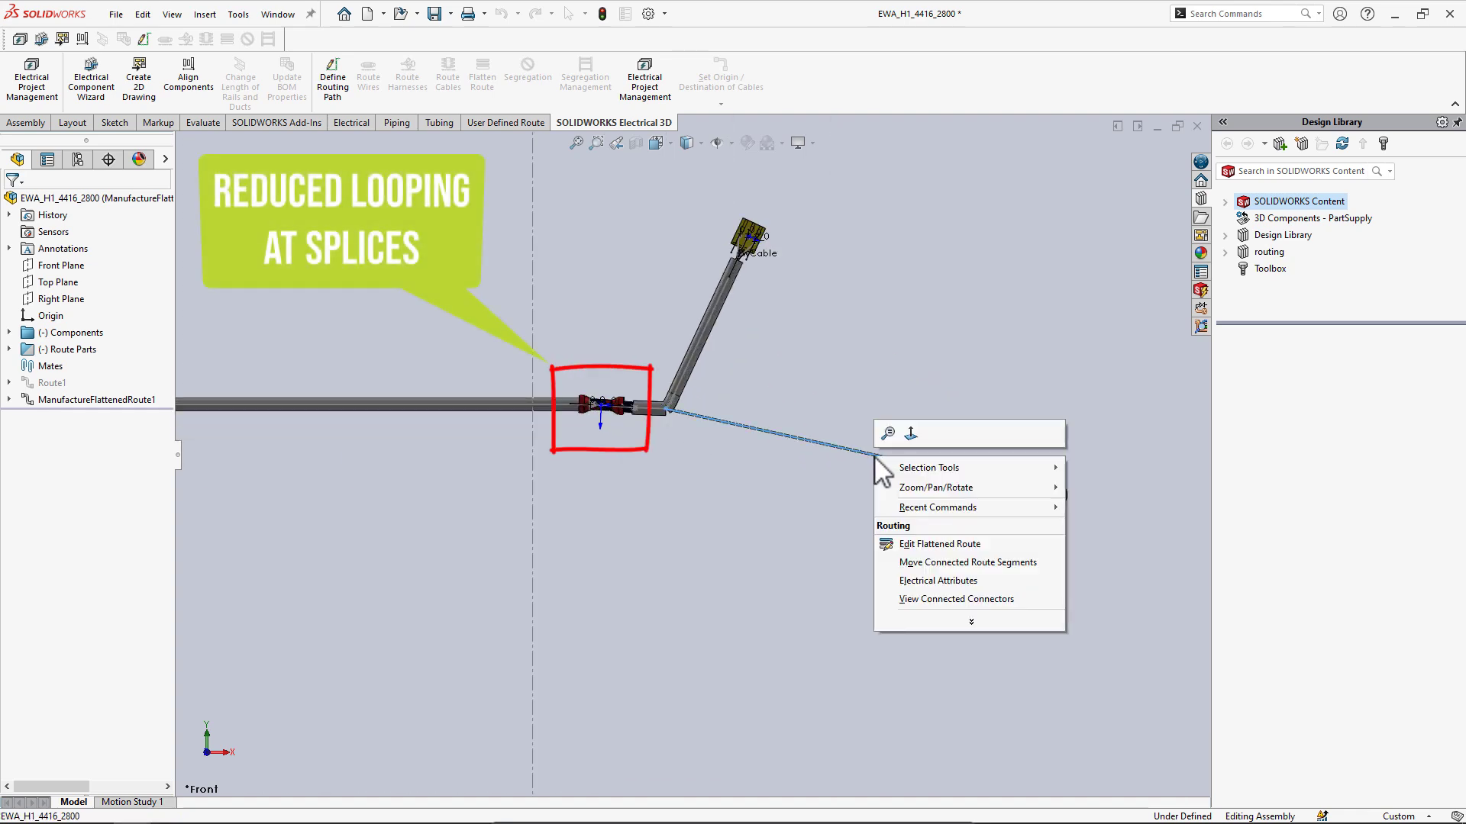
pyautogui.click(918, 543)
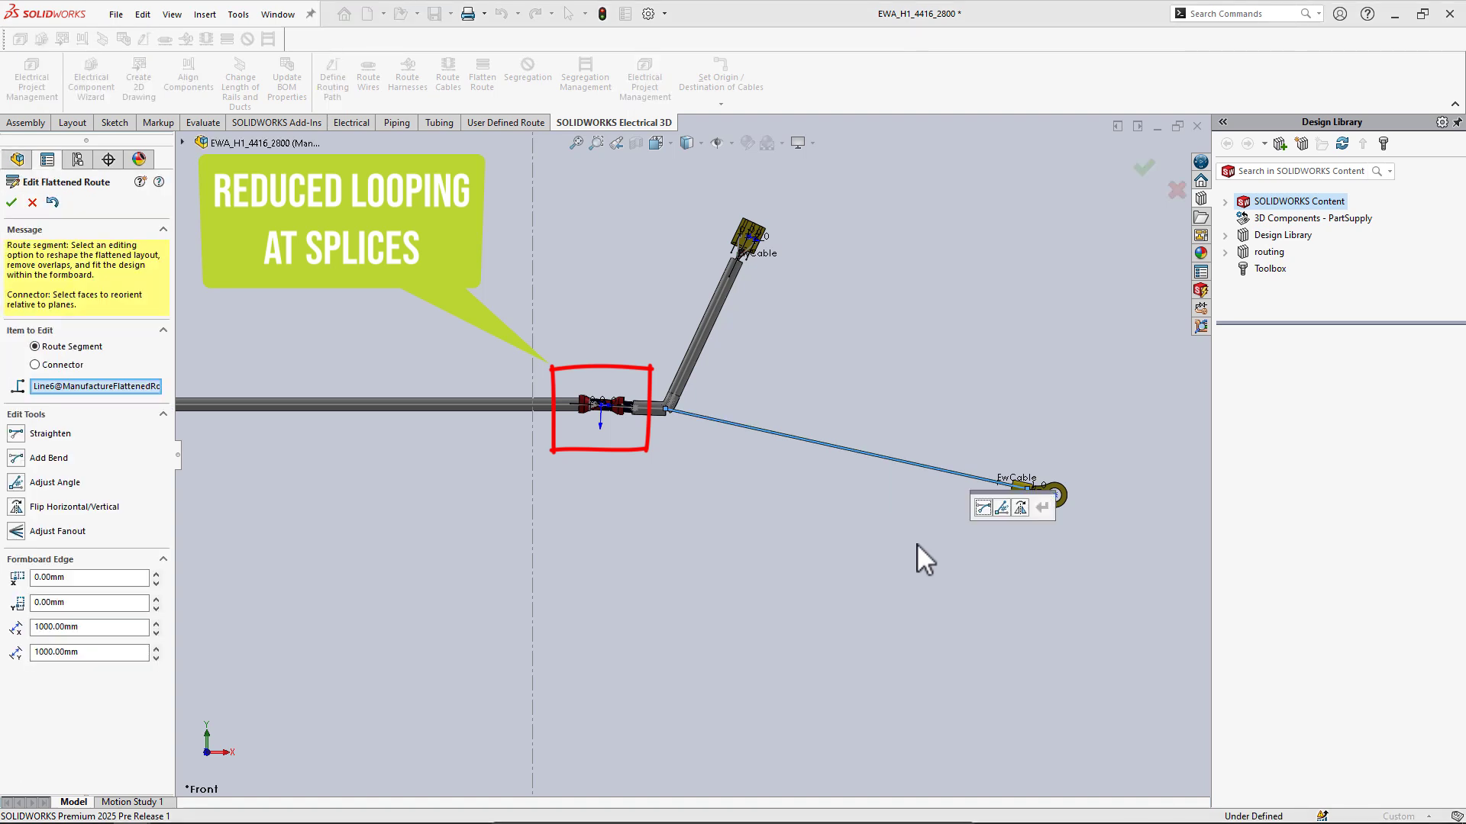
pyautogui.click(1002, 507)
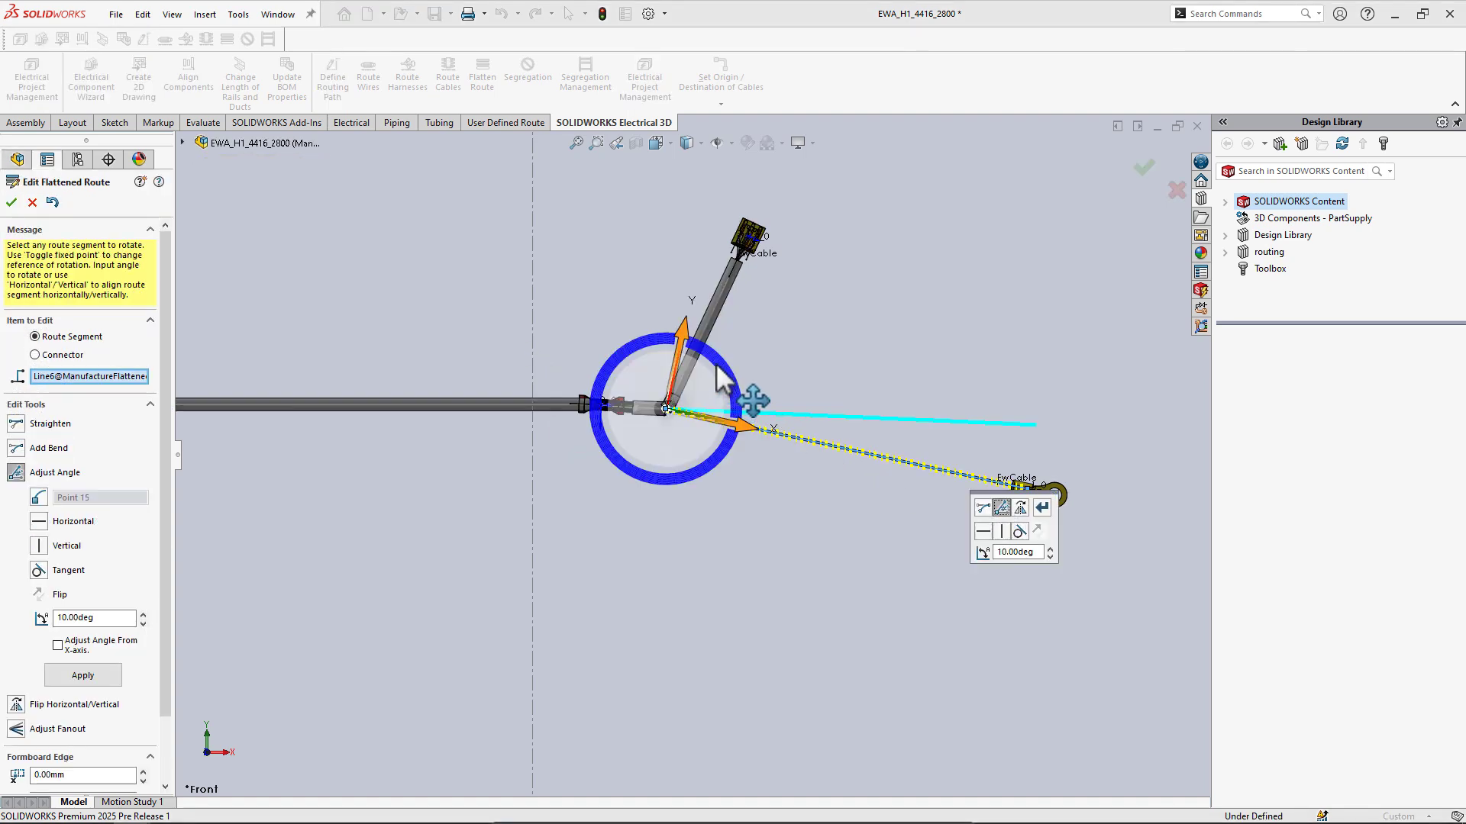
pyautogui.moveTo(734, 446); pyautogui.dragTo(669, 487)
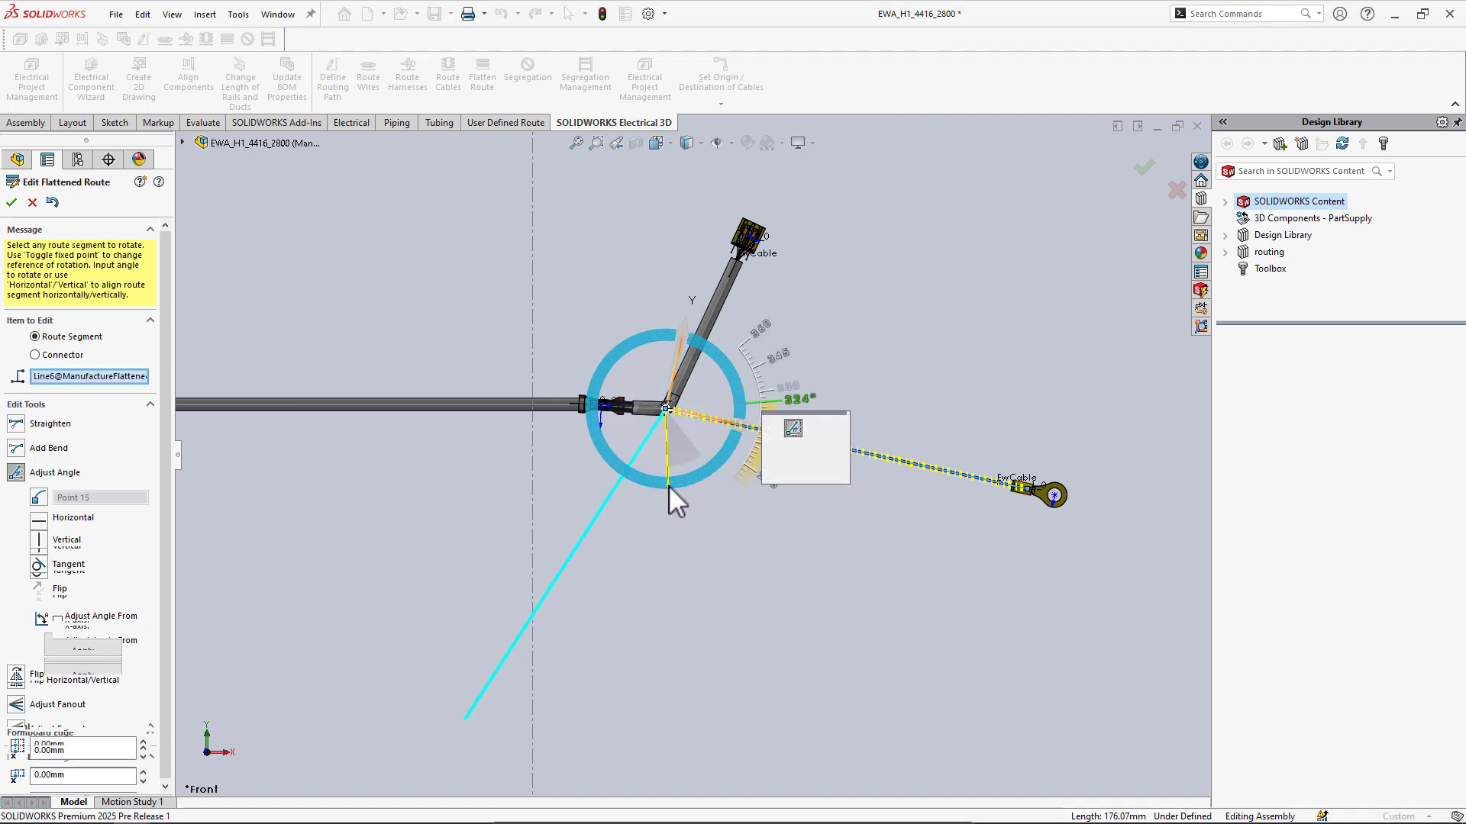
pyautogui.click(796, 449)
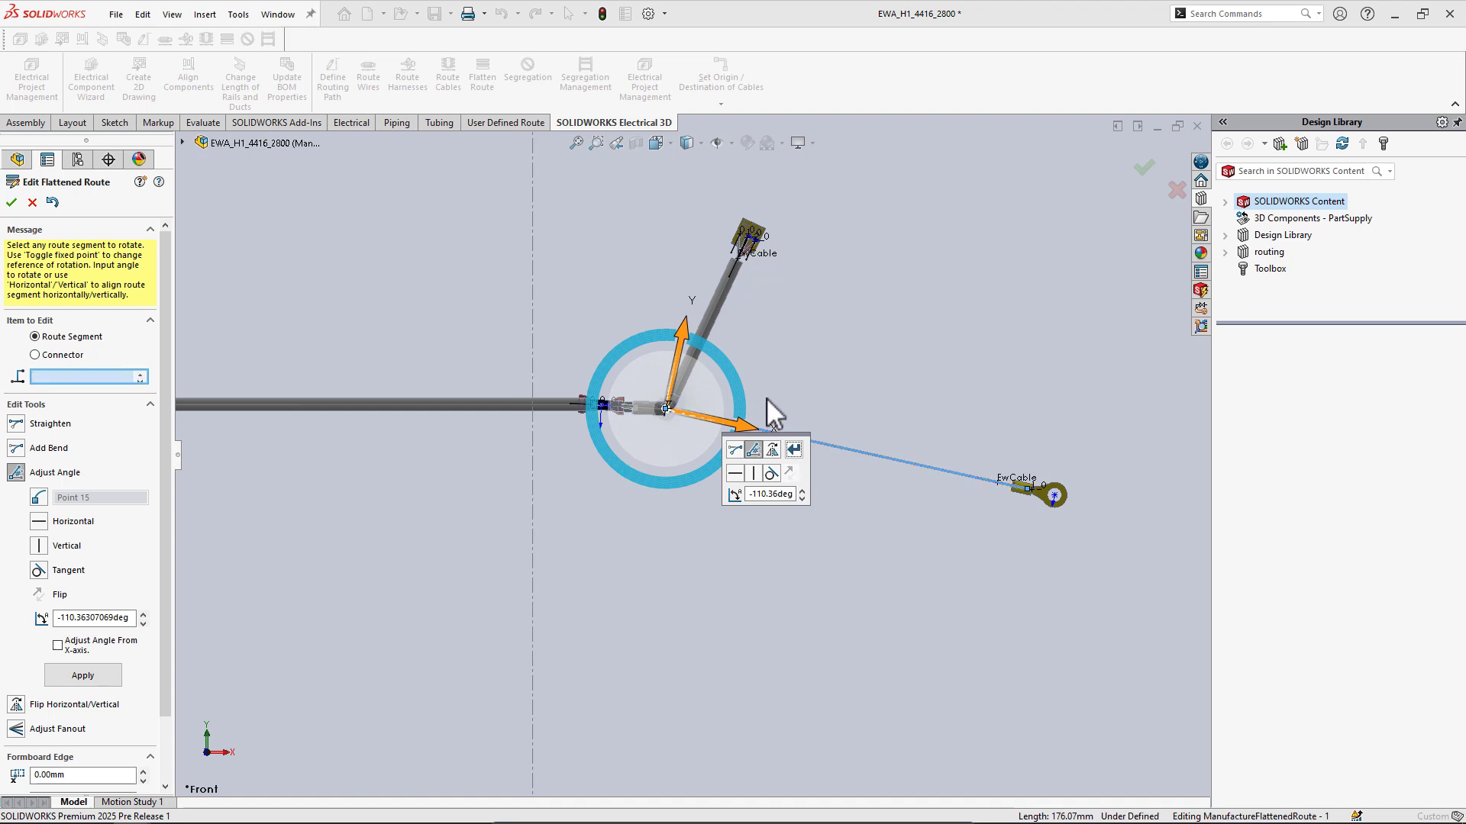
# Rotate the plug connector's cable segment by about 60.72 degrees and accept the flattened route edits.
pyautogui.click(695, 351)
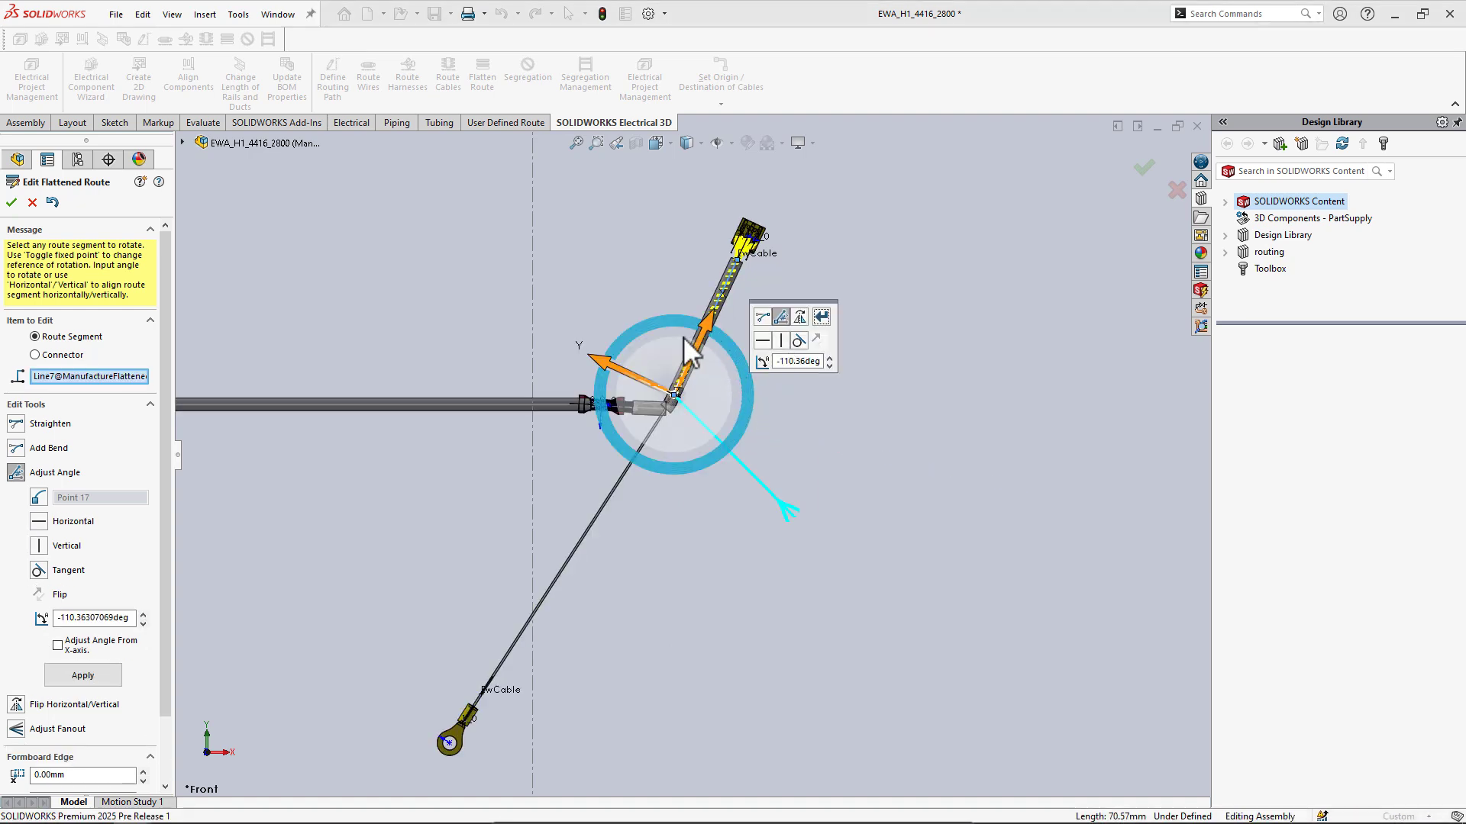
pyautogui.moveTo(739, 386); pyautogui.dragTo(610, 315)
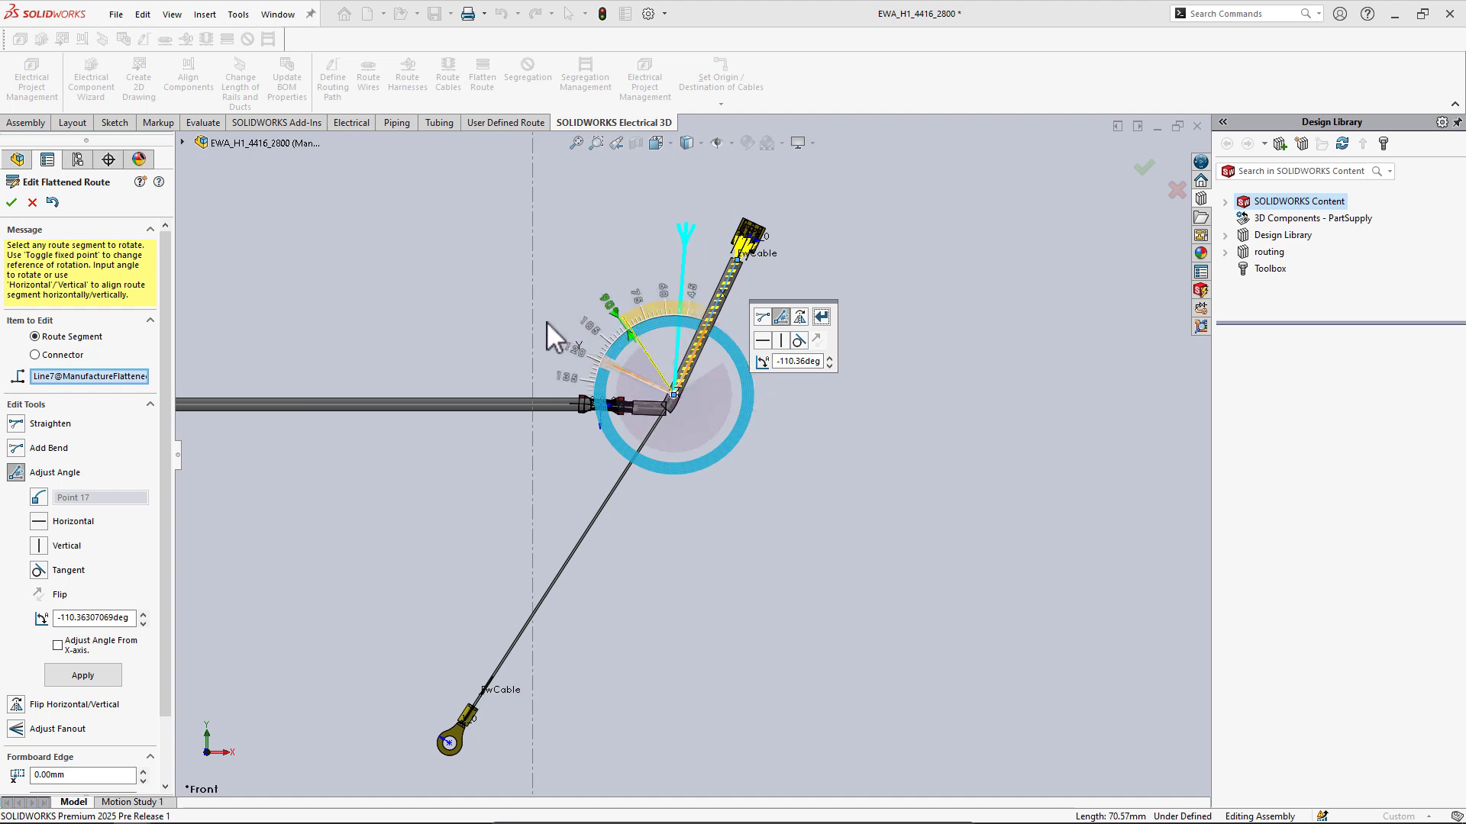
pyautogui.moveTo(520, 329); pyautogui.dragTo(515, 337)
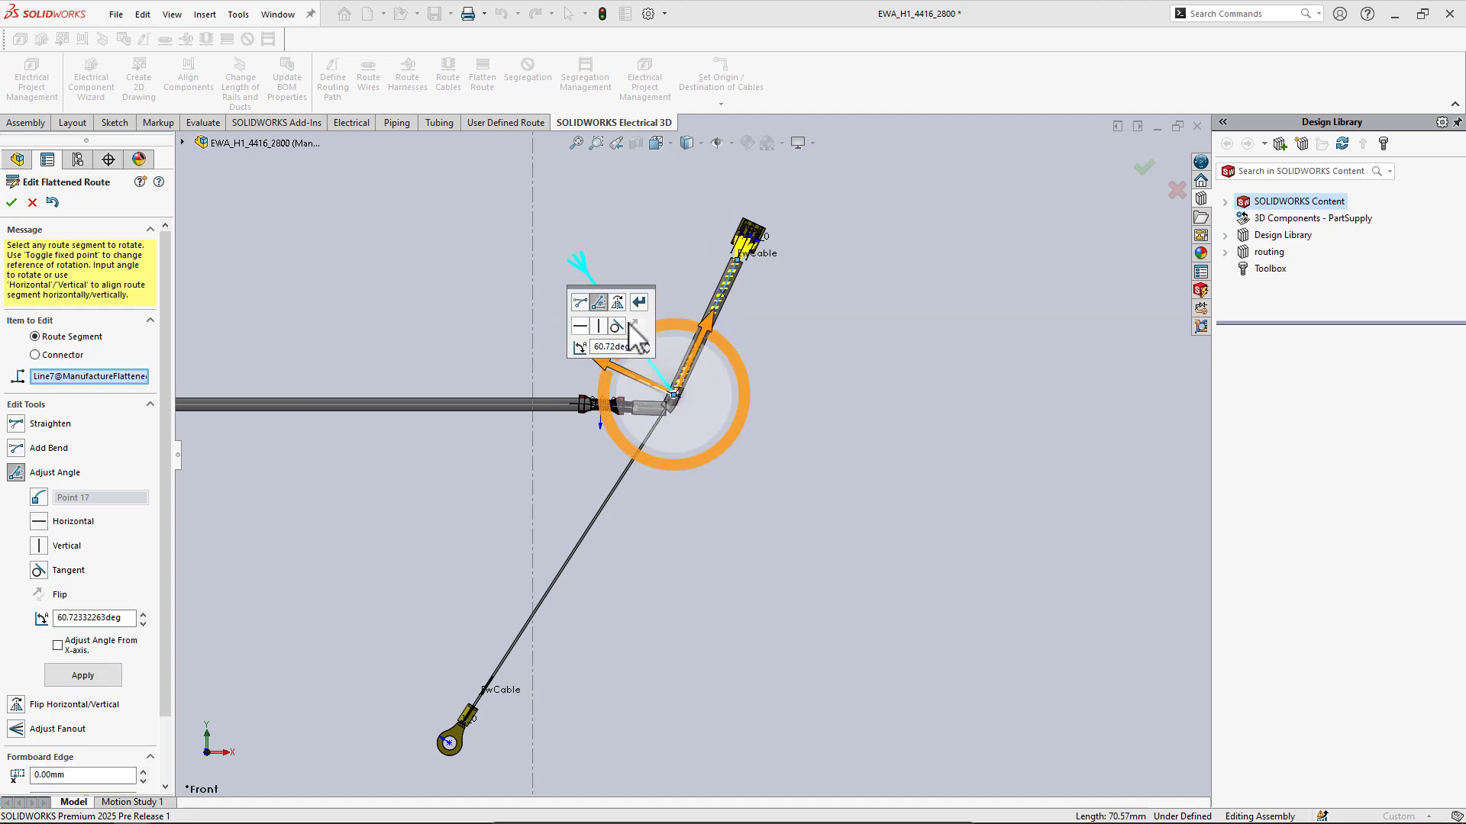
pyautogui.press('Return')
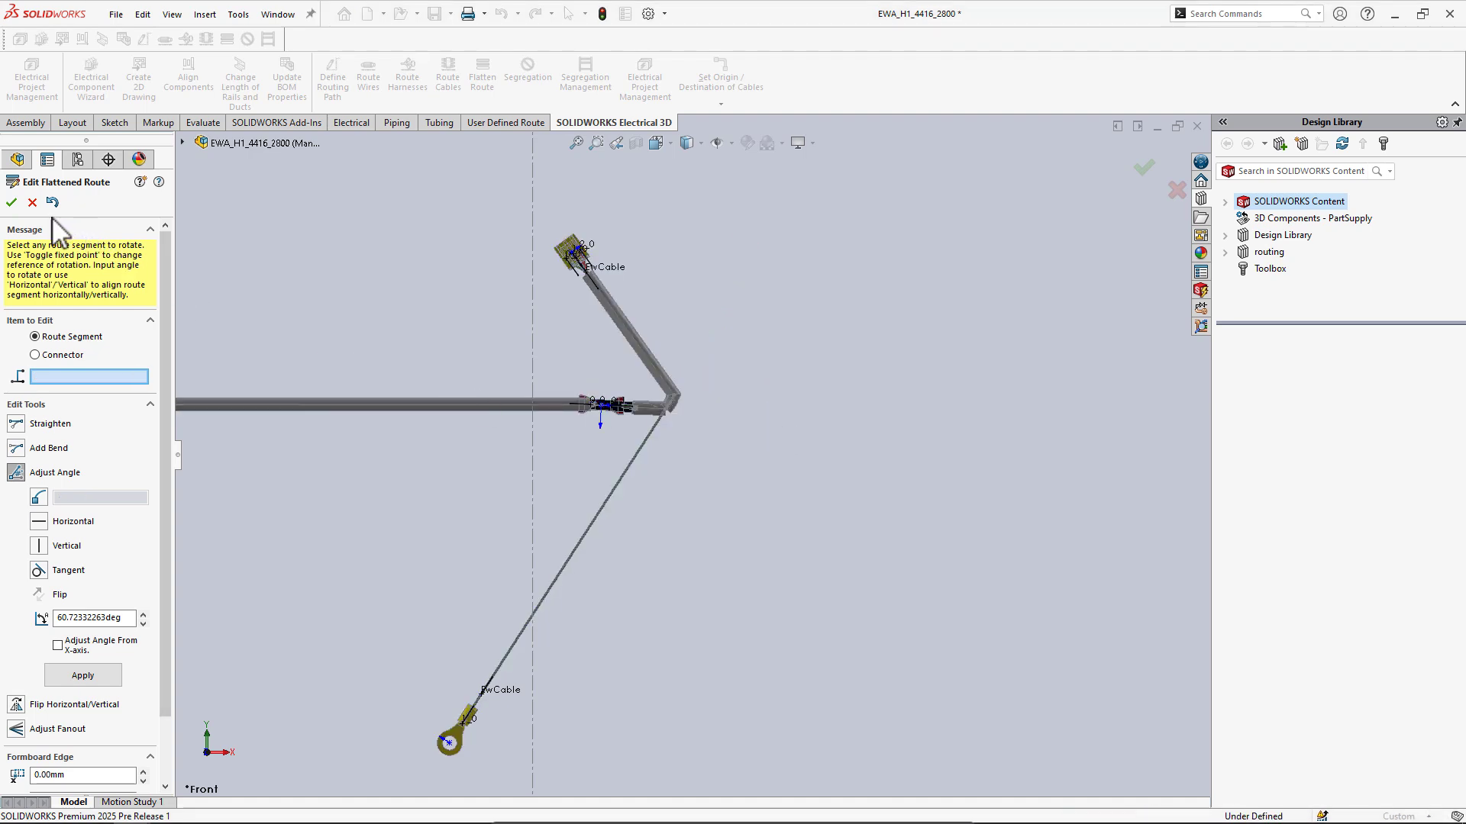
pyautogui.click(11, 203)
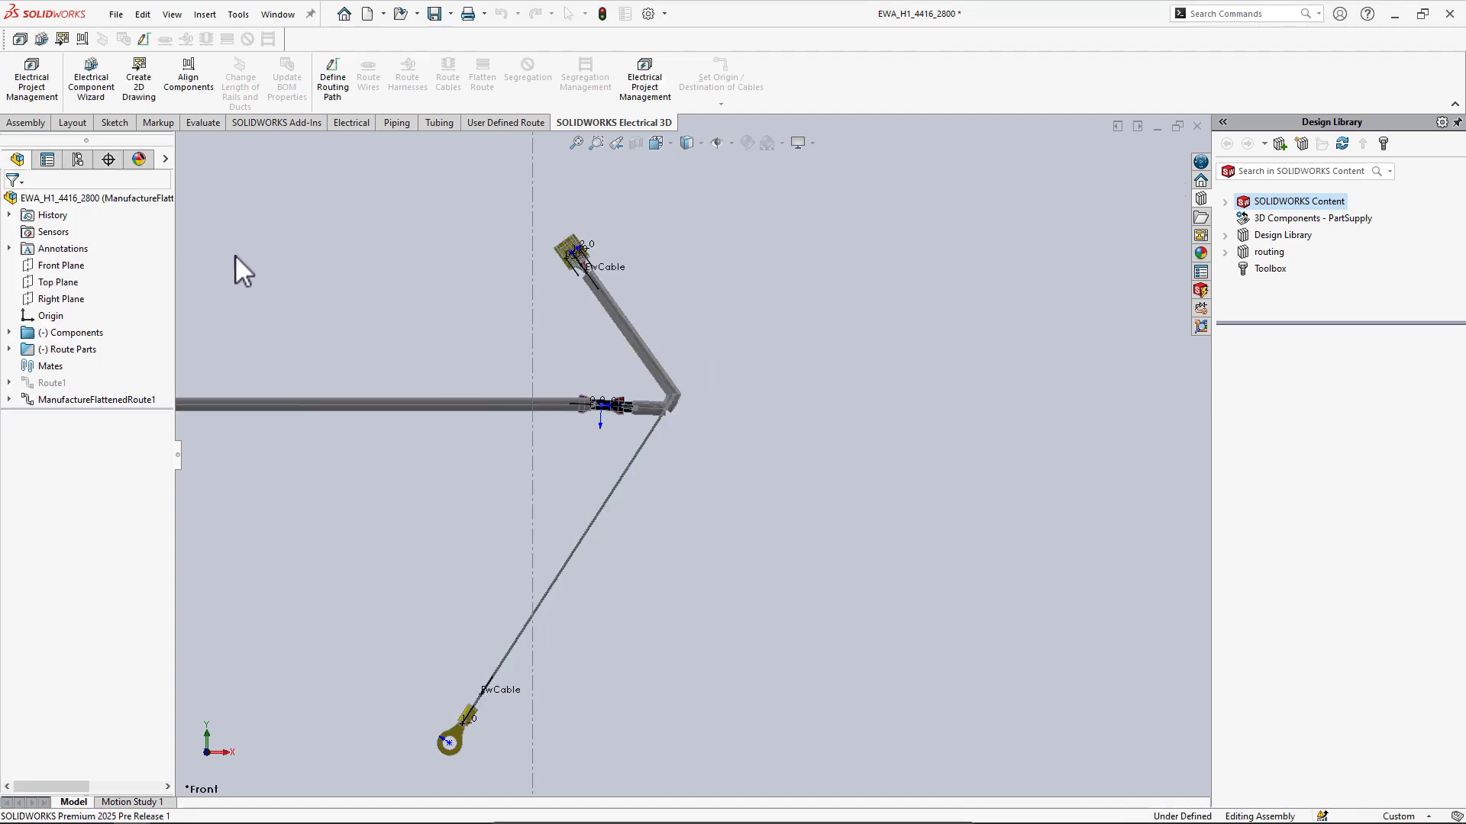
# Open the drawing of the EWA_H1_4416_2800 harness assembly and look over its flattened view and tables.
pyautogui.click(115, 200)
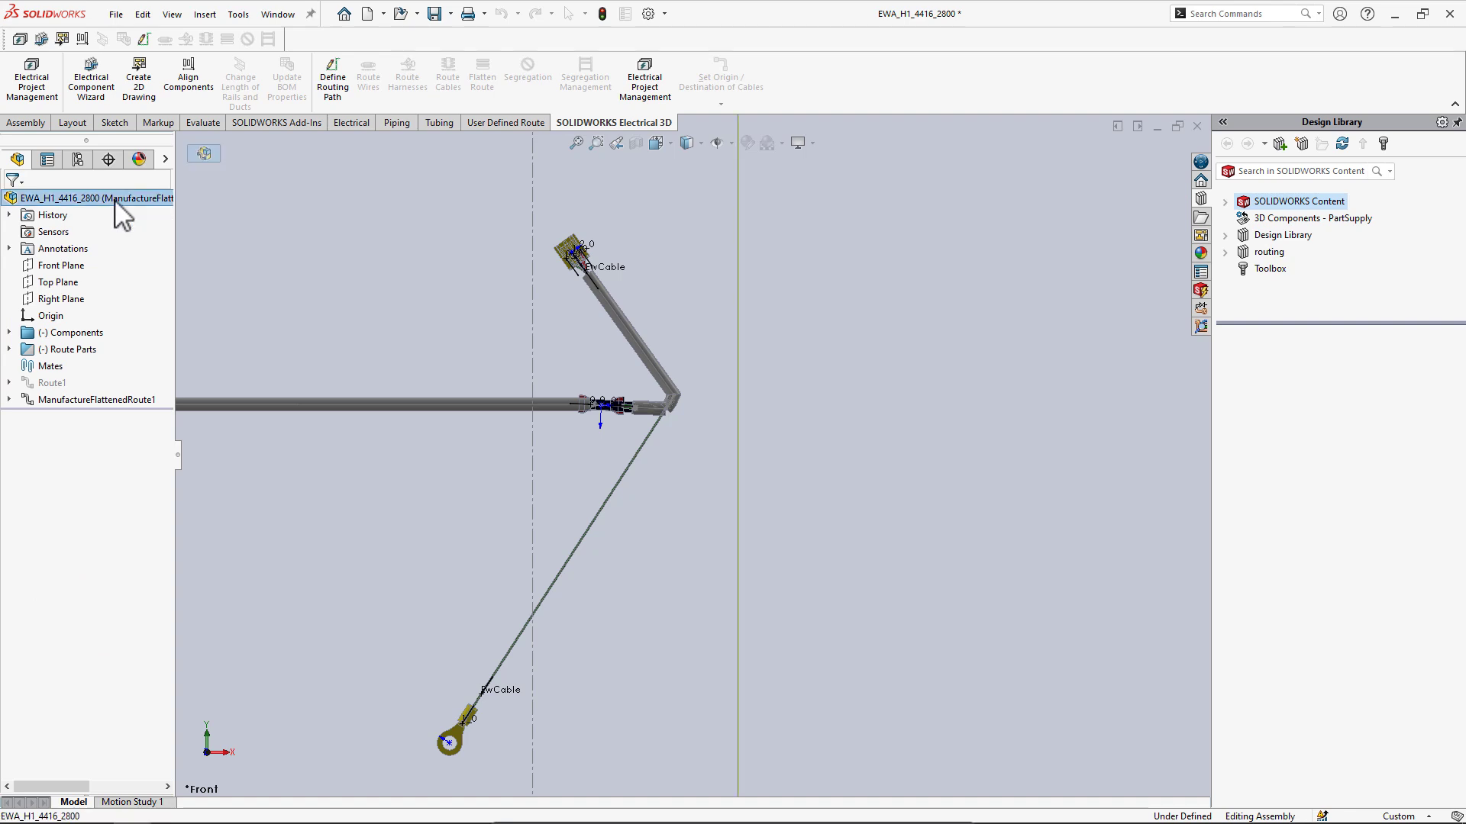
pyautogui.rightClick(120, 215)
pyautogui.click(128, 156)
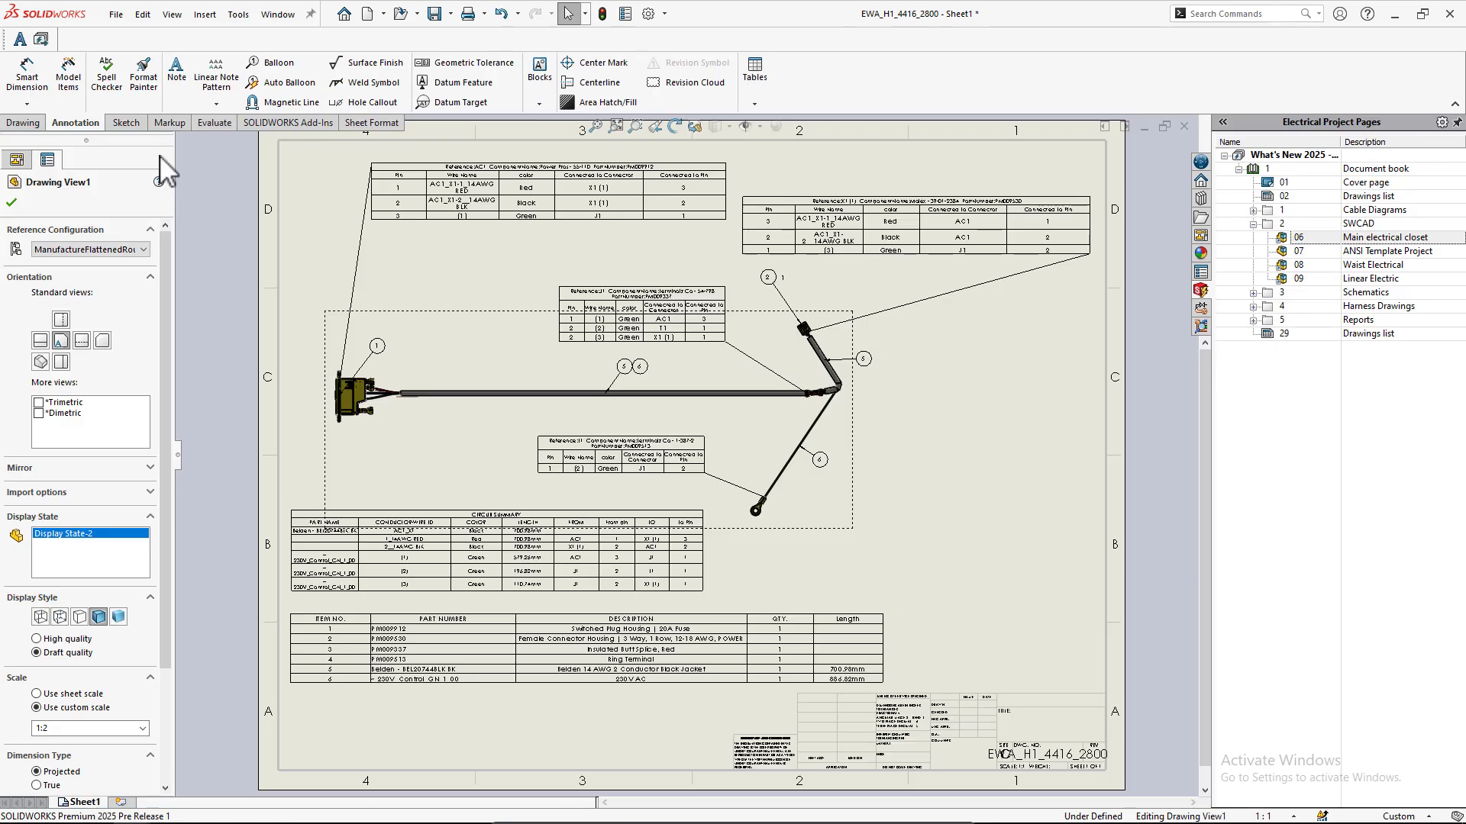
pyautogui.click(290, 381)
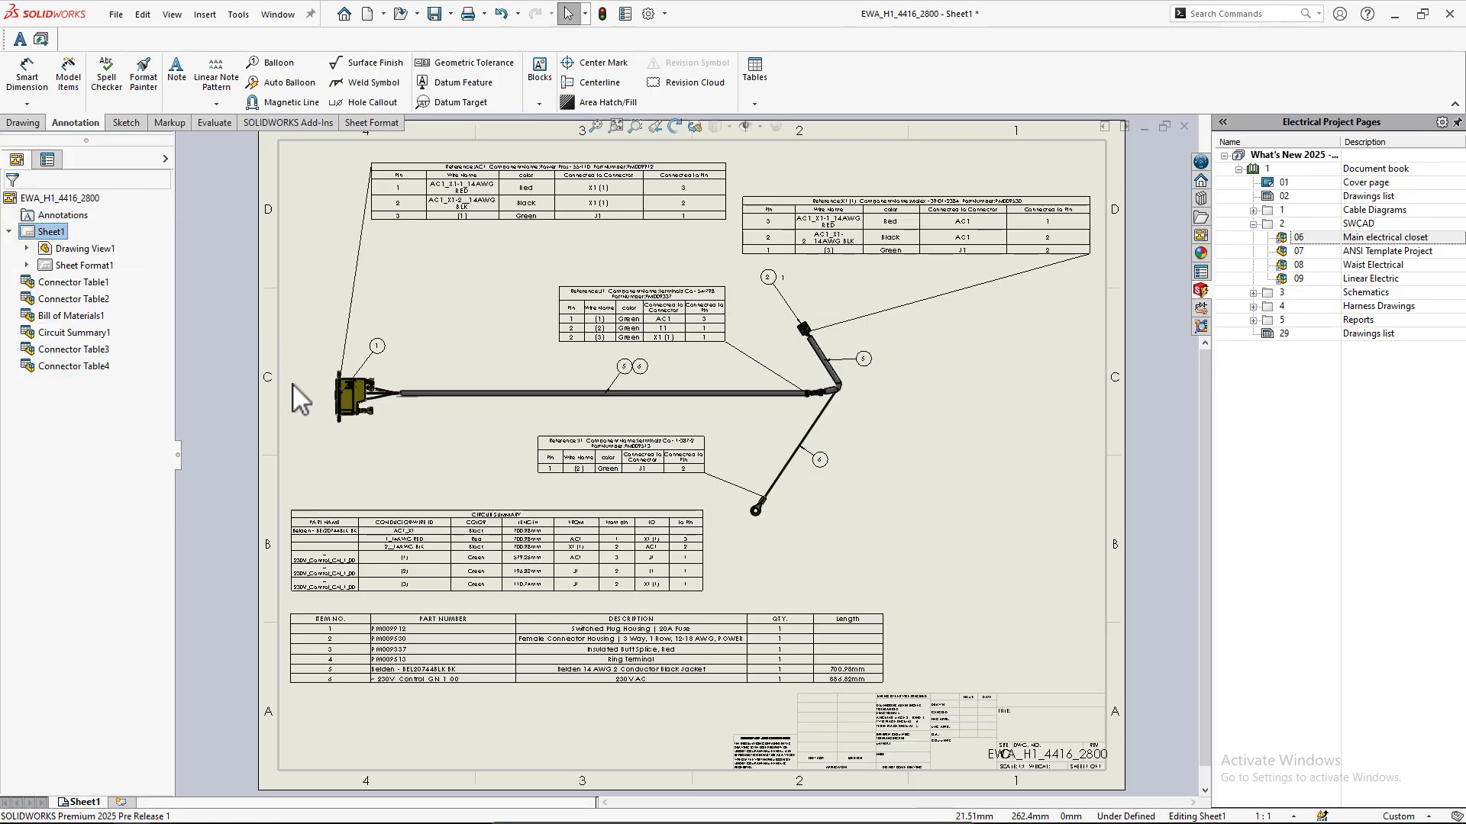
pyautogui.scroll(-5, 687, 472)
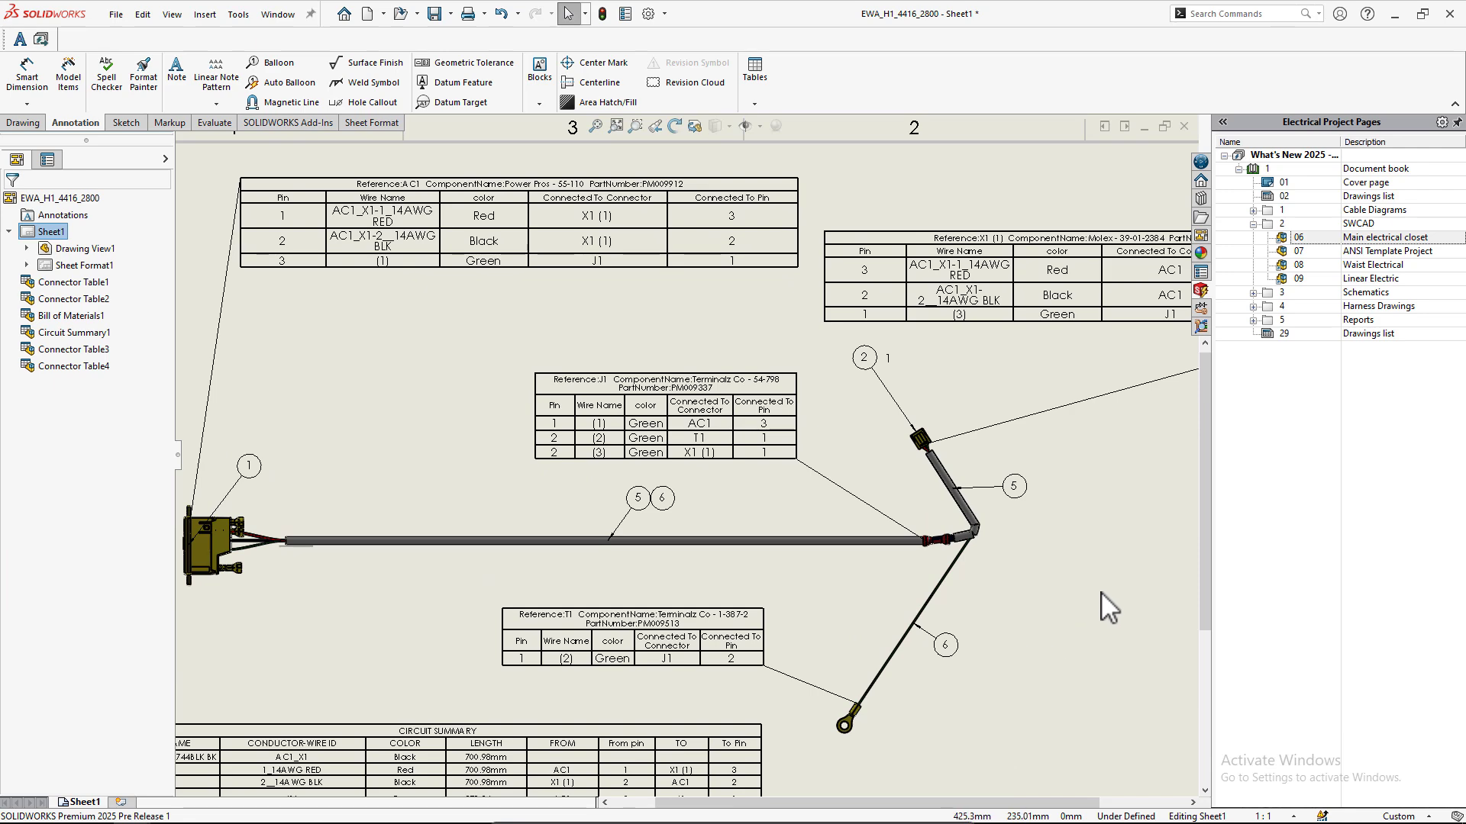
pyautogui.moveTo(1105, 584)
pyautogui.mouseDown(button='middle')
pyautogui.moveTo(733, 572)
pyautogui.moveTo(816, 571)
pyautogui.moveTo(946, 399)
pyautogui.mouseUp(button='middle')
pyautogui.moveTo(709, 653); pyautogui.dragTo(926, 501, button='middle')
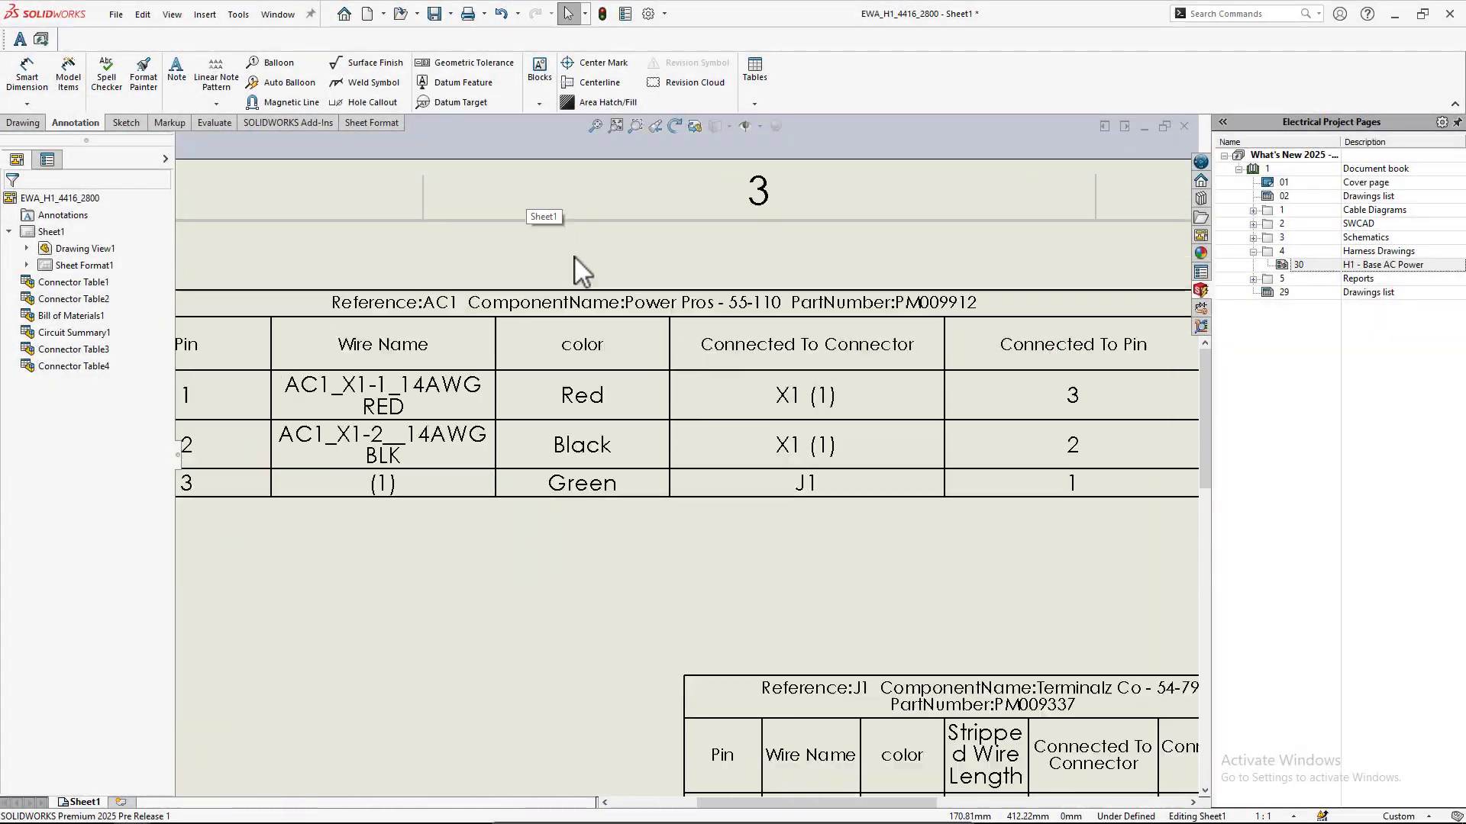
# Insert a column to the right of the color column in connector AC1's table.
pyautogui.click(580, 283)
pyautogui.rightClick(585, 281)
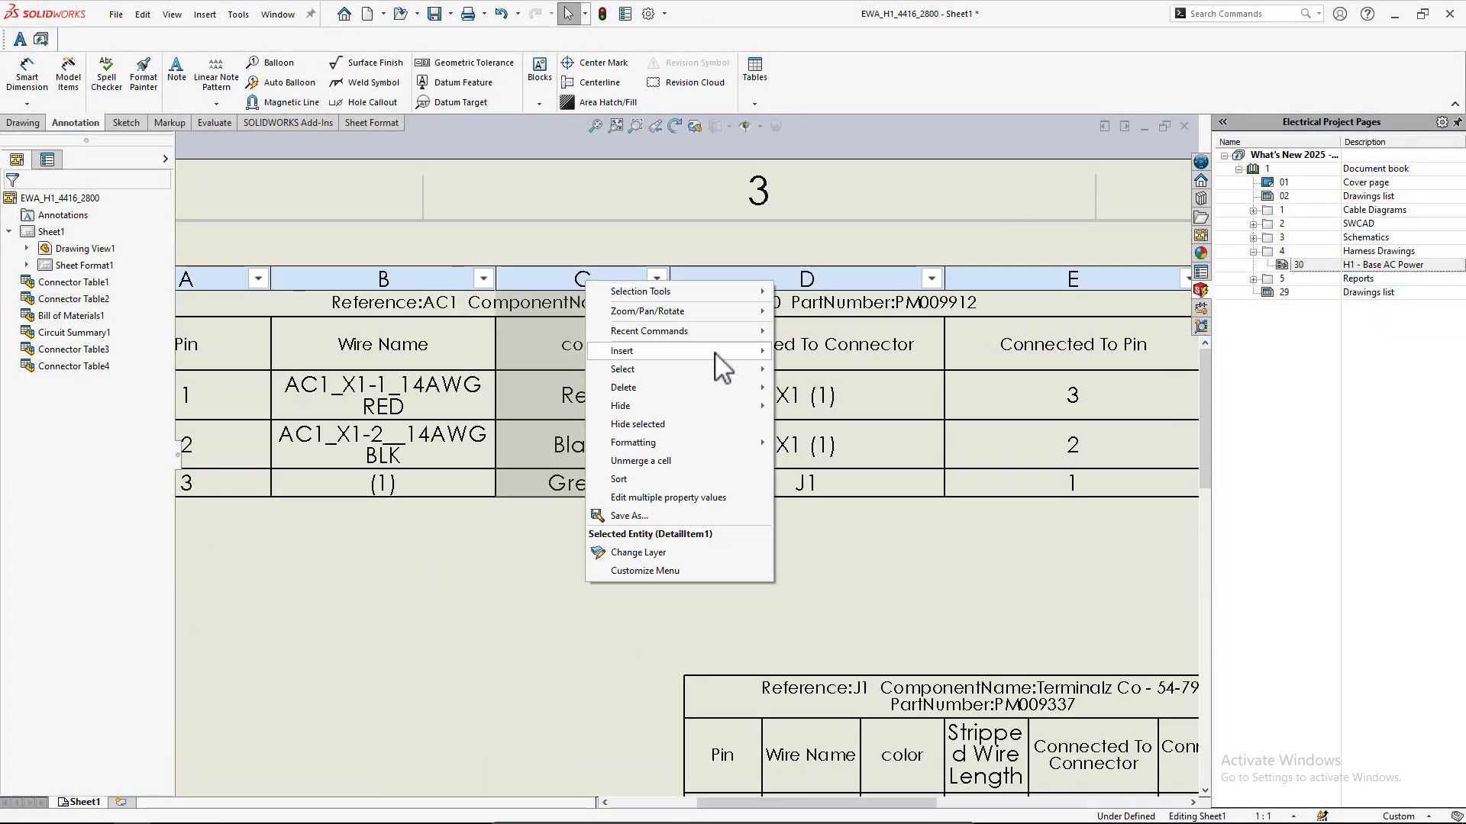
pyautogui.moveTo(716, 353)
pyautogui.click(826, 353)
# Assign the route property Stripped Wire Length to the new column in AC1's table and apply the change to all tables.
pyautogui.click(778, 281)
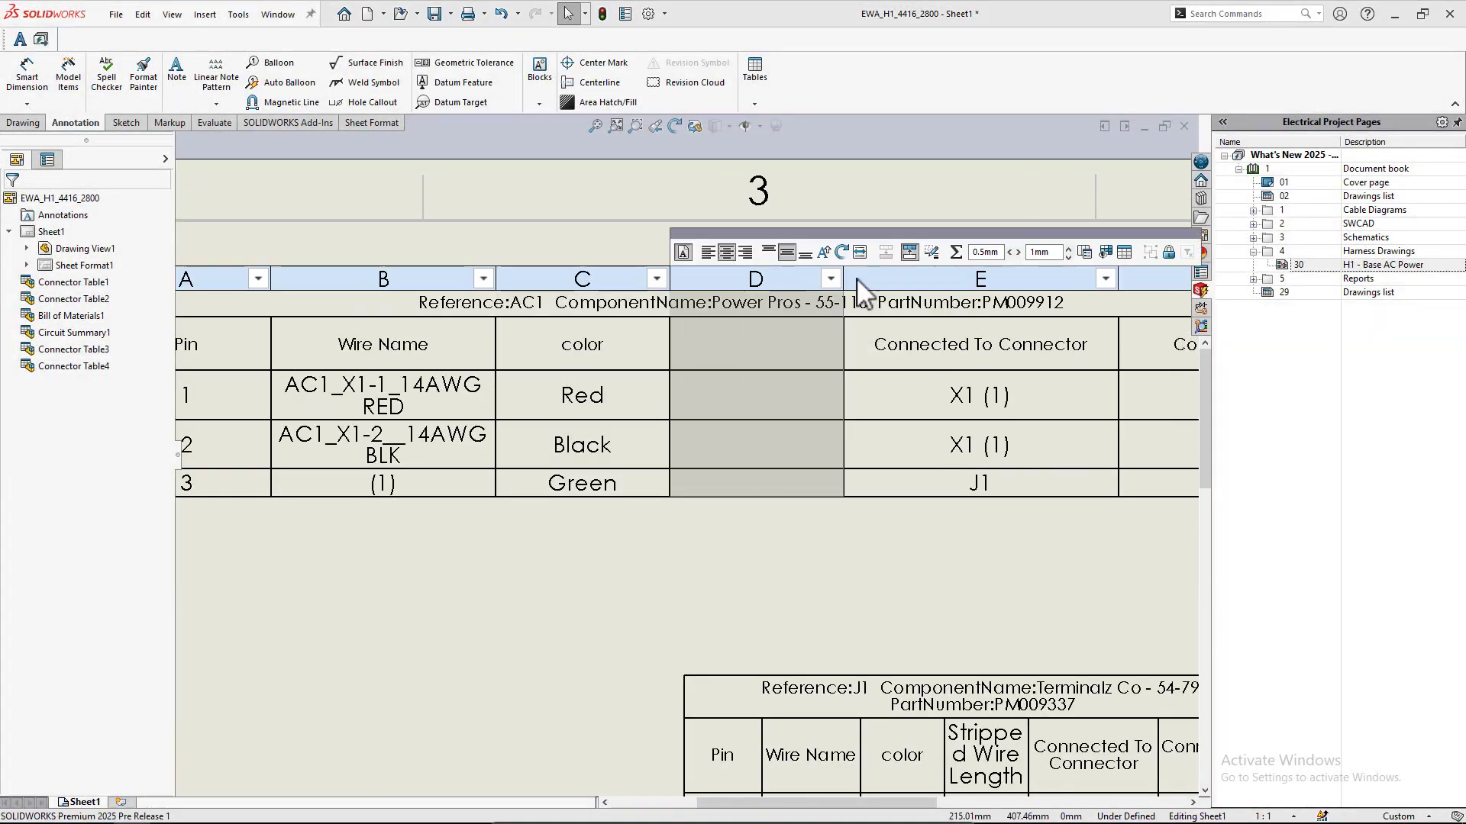
pyautogui.click(1090, 254)
pyautogui.click(764, 223)
pyautogui.click(712, 303)
pyautogui.click(707, 253)
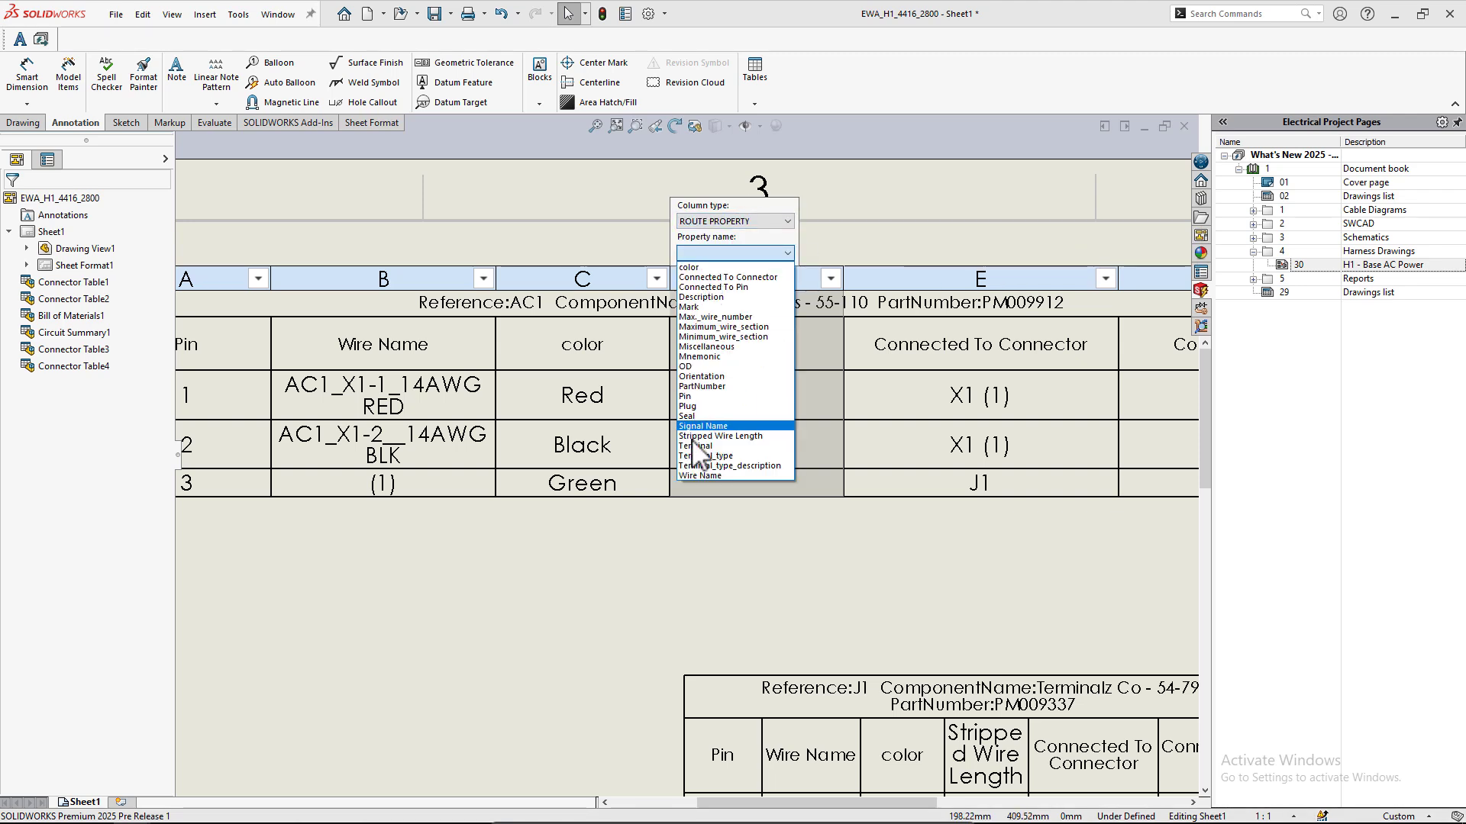
pyautogui.click(714, 436)
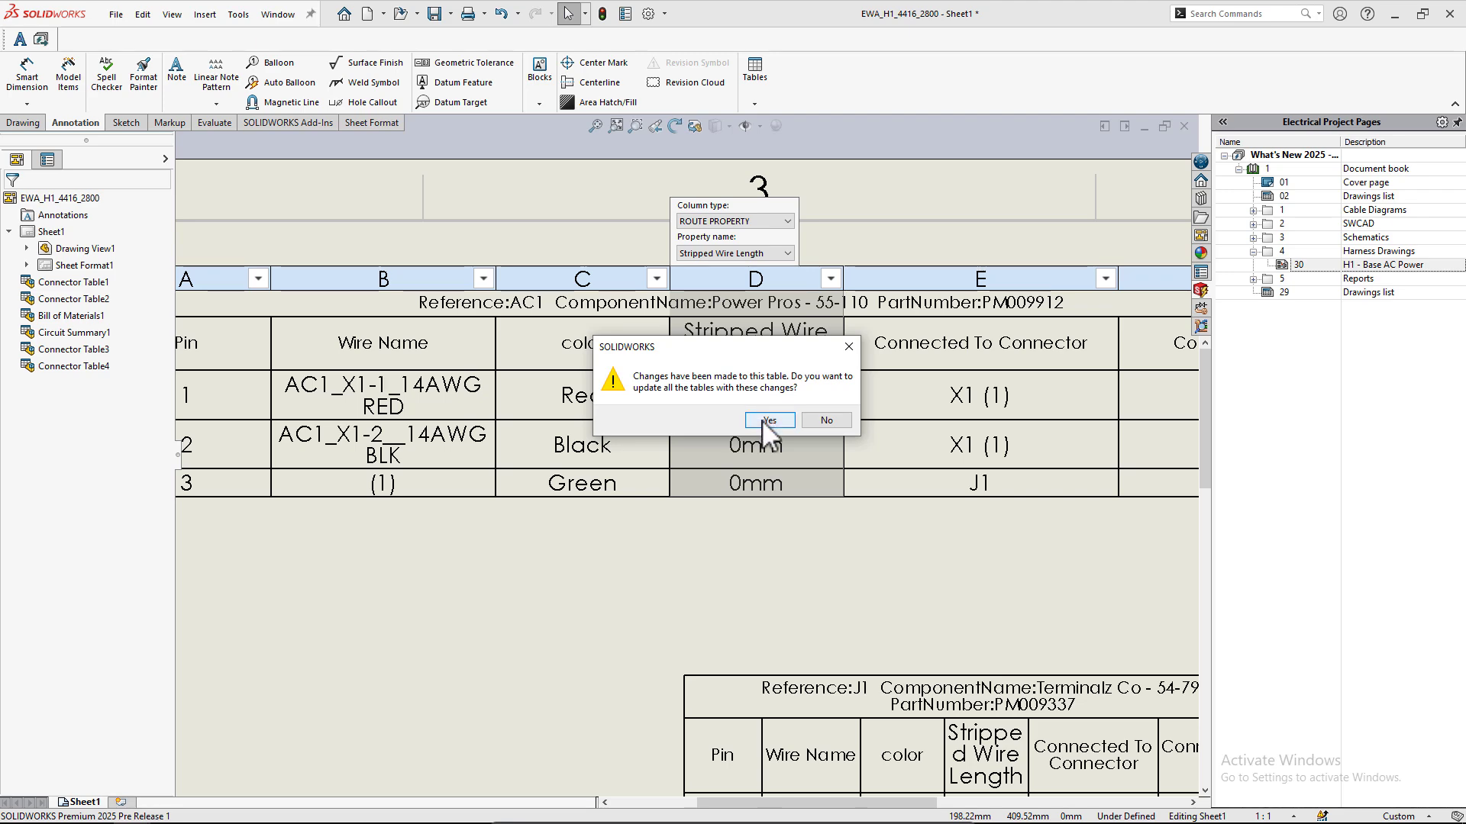
pyautogui.click(768, 420)
# Examine the Stripped Wire Length columns in the AC1, X1, J1 and T1 connector tables.
pyautogui.scroll(5, 578, 433)
pyautogui.click(574, 431)
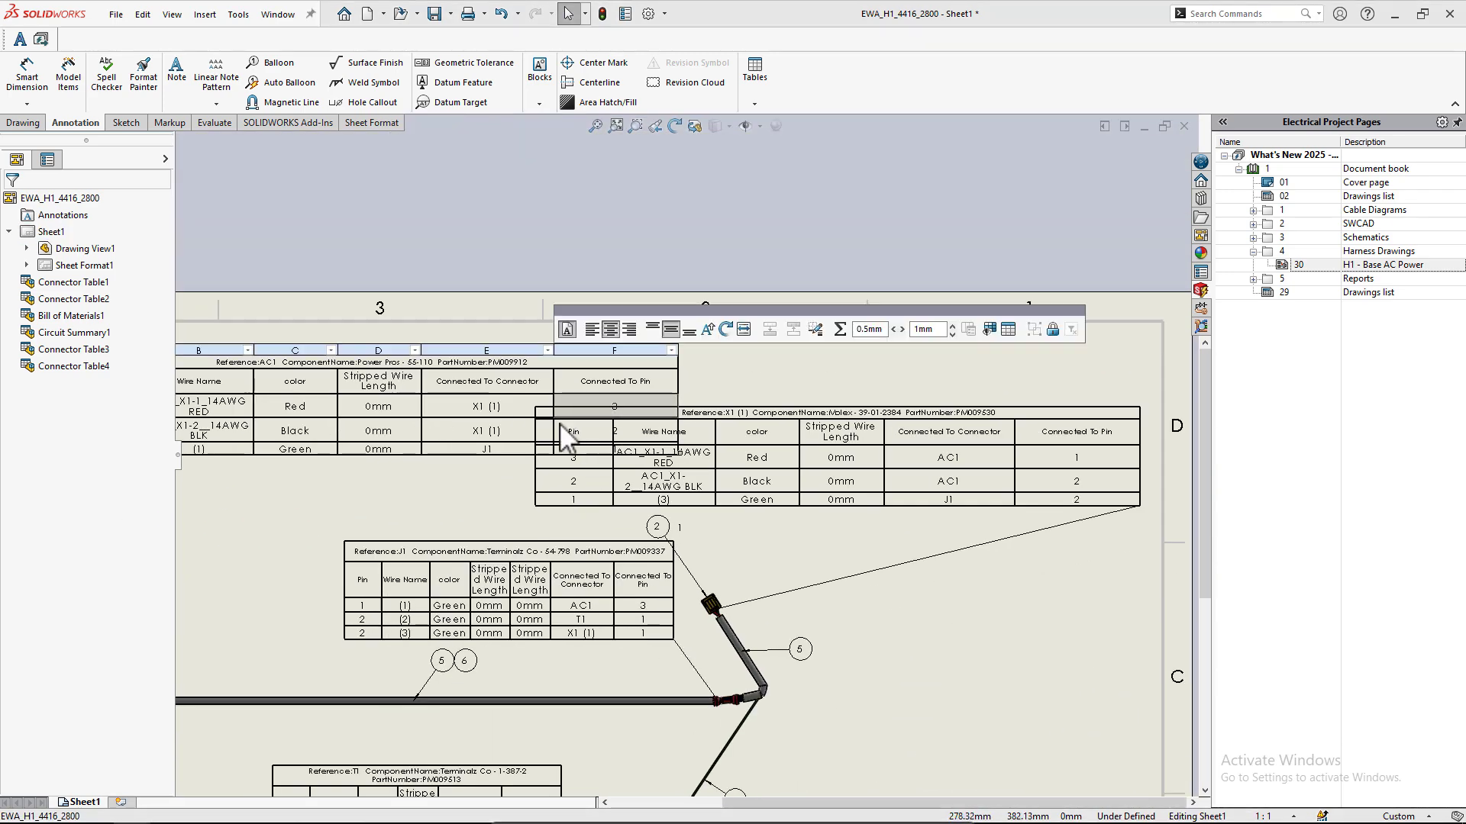
pyautogui.moveTo(528, 399)
pyautogui.mouseDown()
pyautogui.moveTo(551, 429)
pyautogui.moveTo(551, 415)
pyautogui.mouseUp()
pyautogui.scroll(3, 887, 458)
pyautogui.scroll(-6, 638, 588)
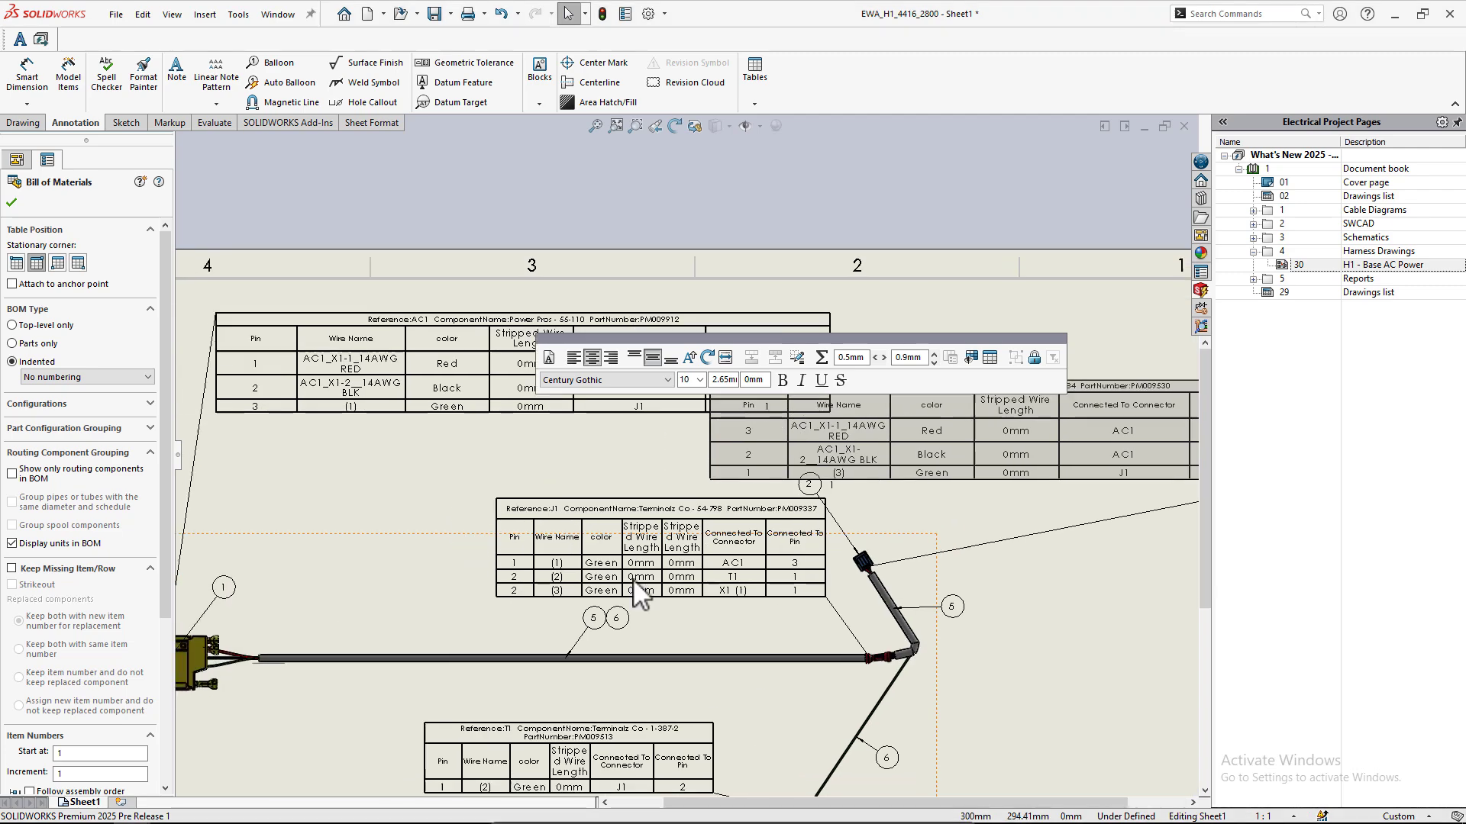
pyautogui.scroll(5, 707, 502)
pyautogui.scroll(-5, 677, 561)
pyautogui.click(425, 335)
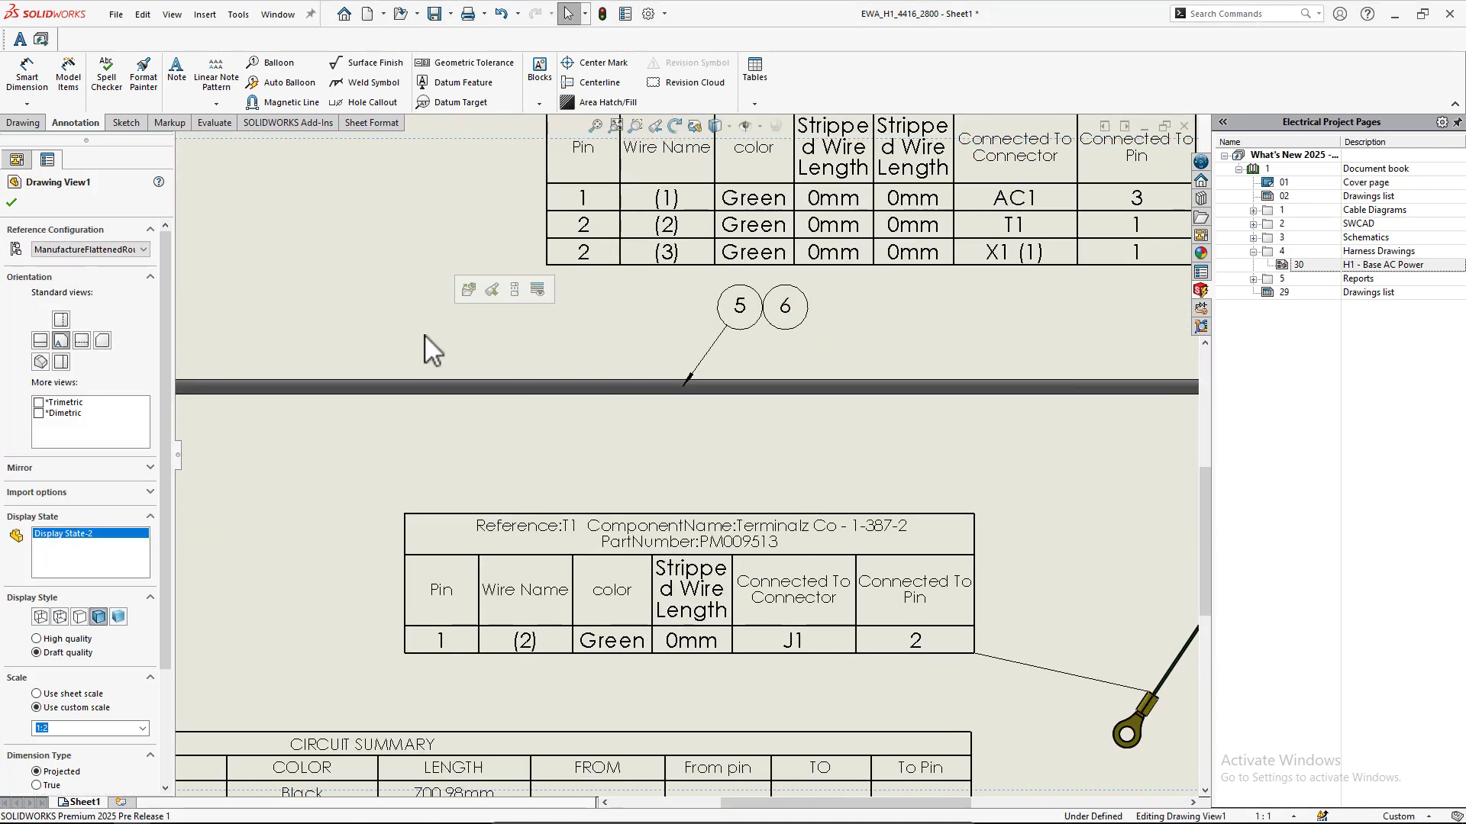
pyautogui.press('f')
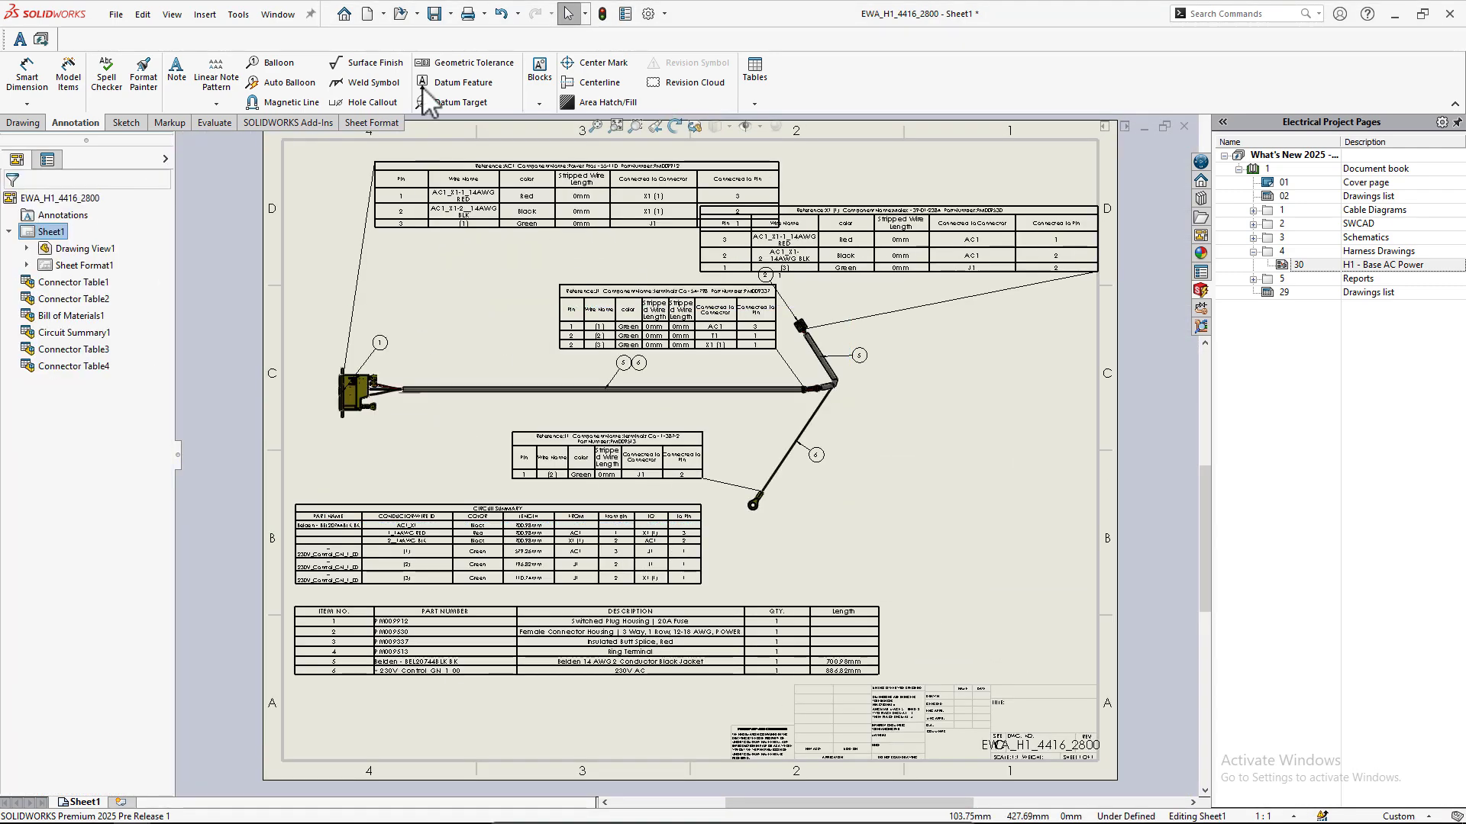
# Save the harness drawing, then preview the H1 - Base AC Power page in the electrical project and close the preview.
pyautogui.click(432, 14)
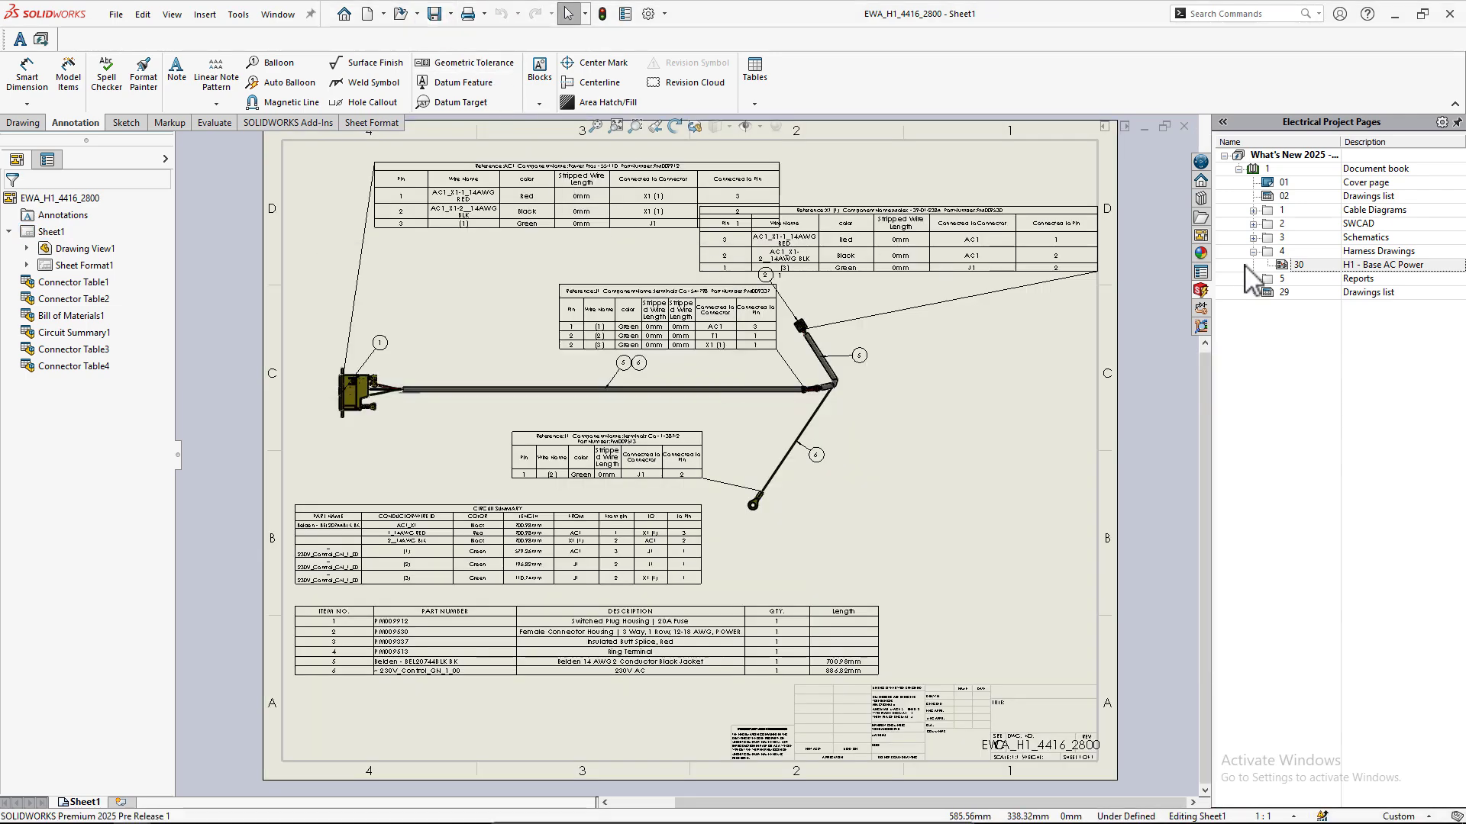
pyautogui.click(1294, 268)
pyautogui.rightClick(1298, 268)
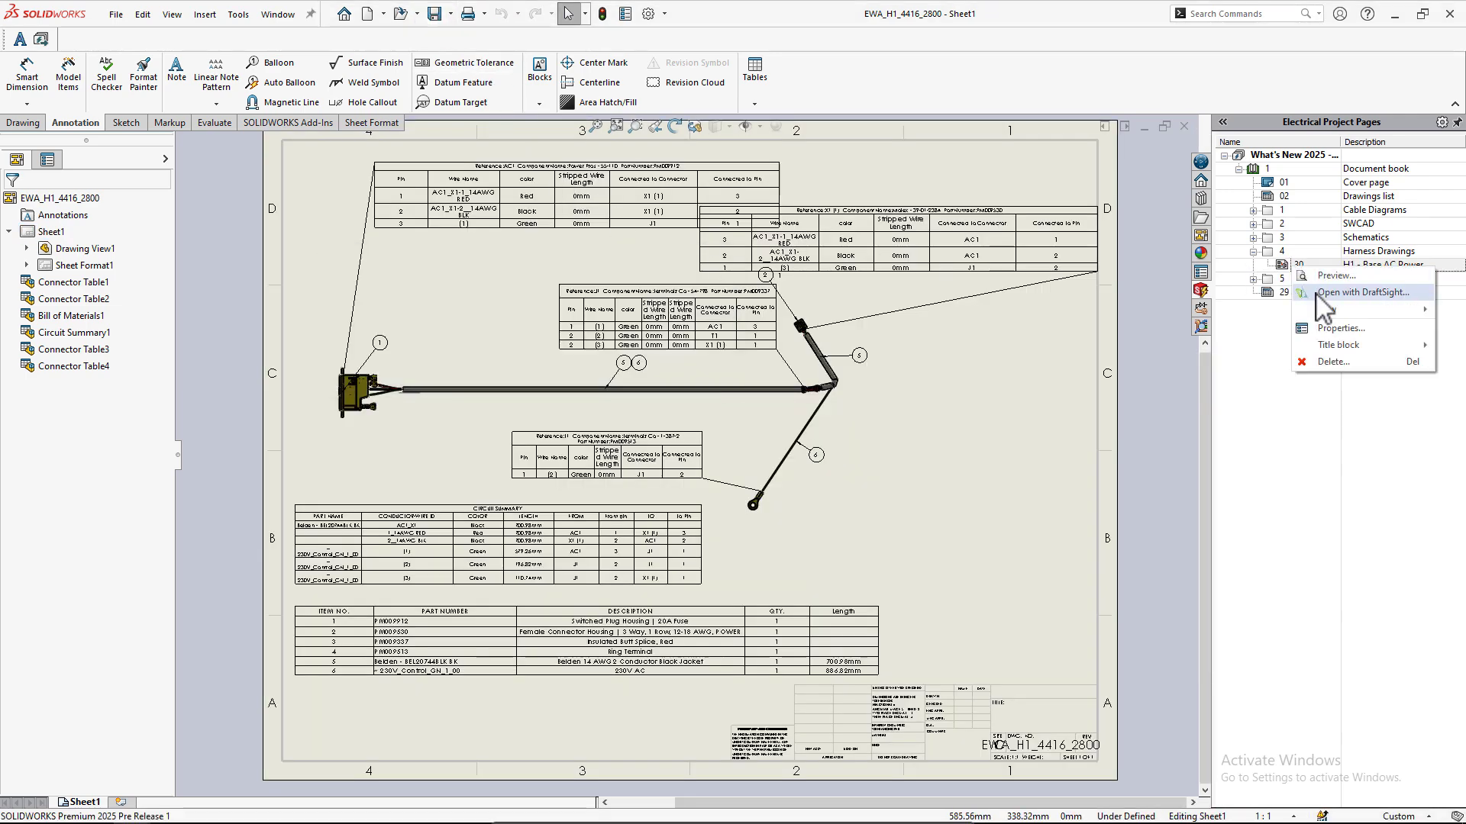
pyautogui.click(1328, 328)
pyautogui.scroll(3, 849, 365)
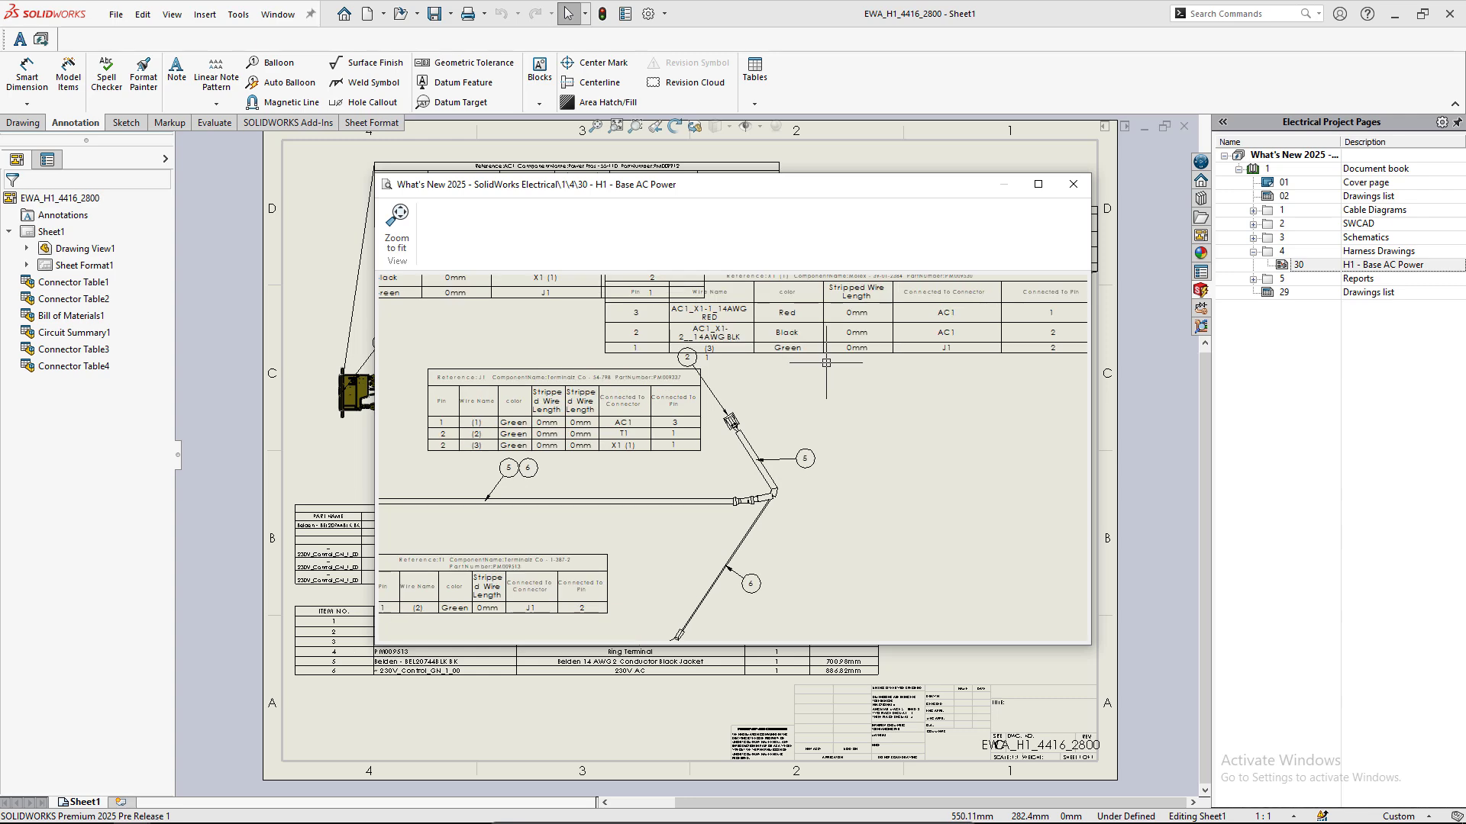
pyautogui.moveTo(816, 513); pyautogui.dragTo(922, 403, button='middle')
pyautogui.moveTo(888, 181); pyautogui.dragTo(762, 201)
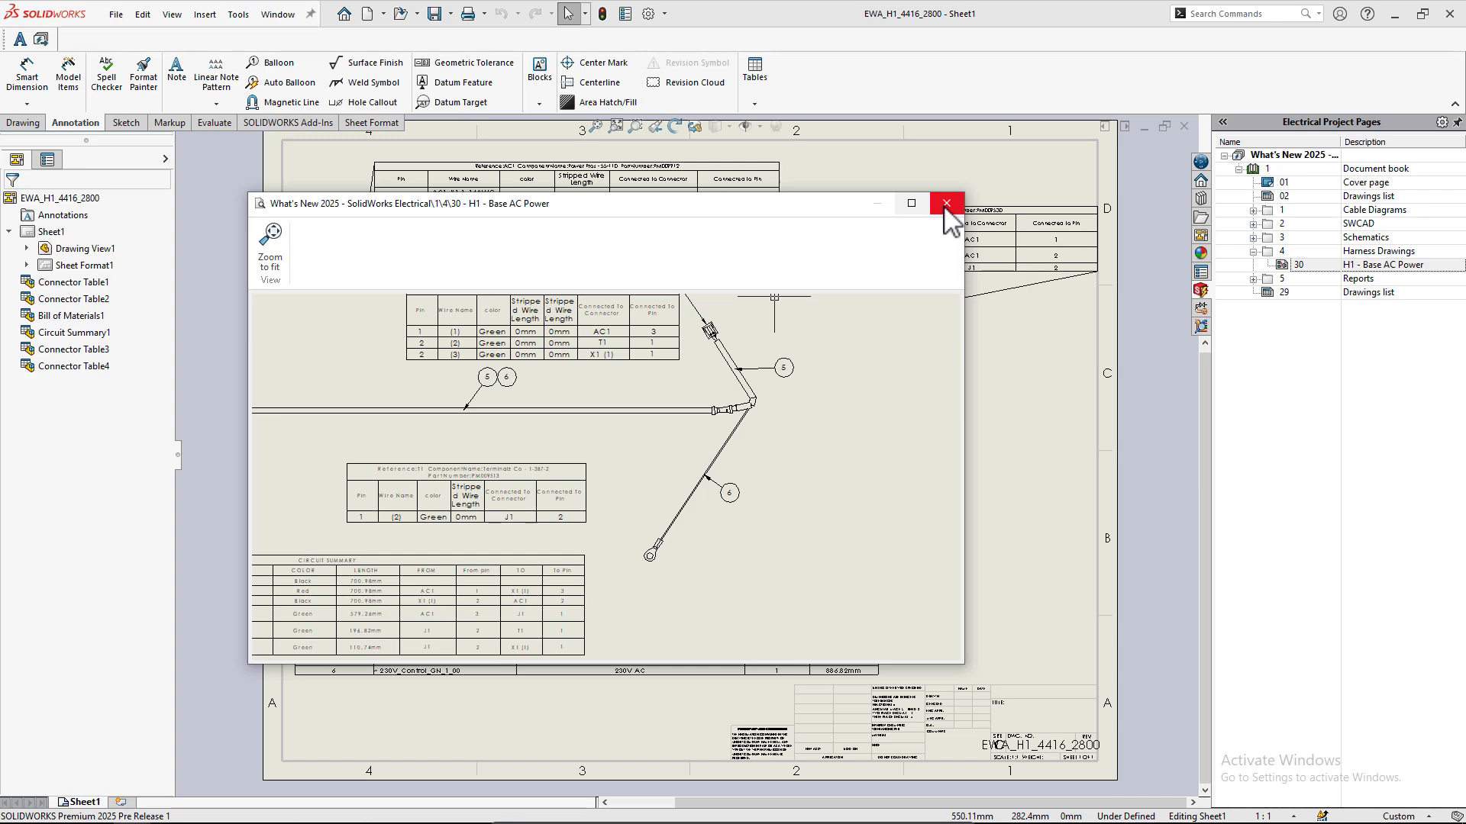
pyautogui.click(946, 204)
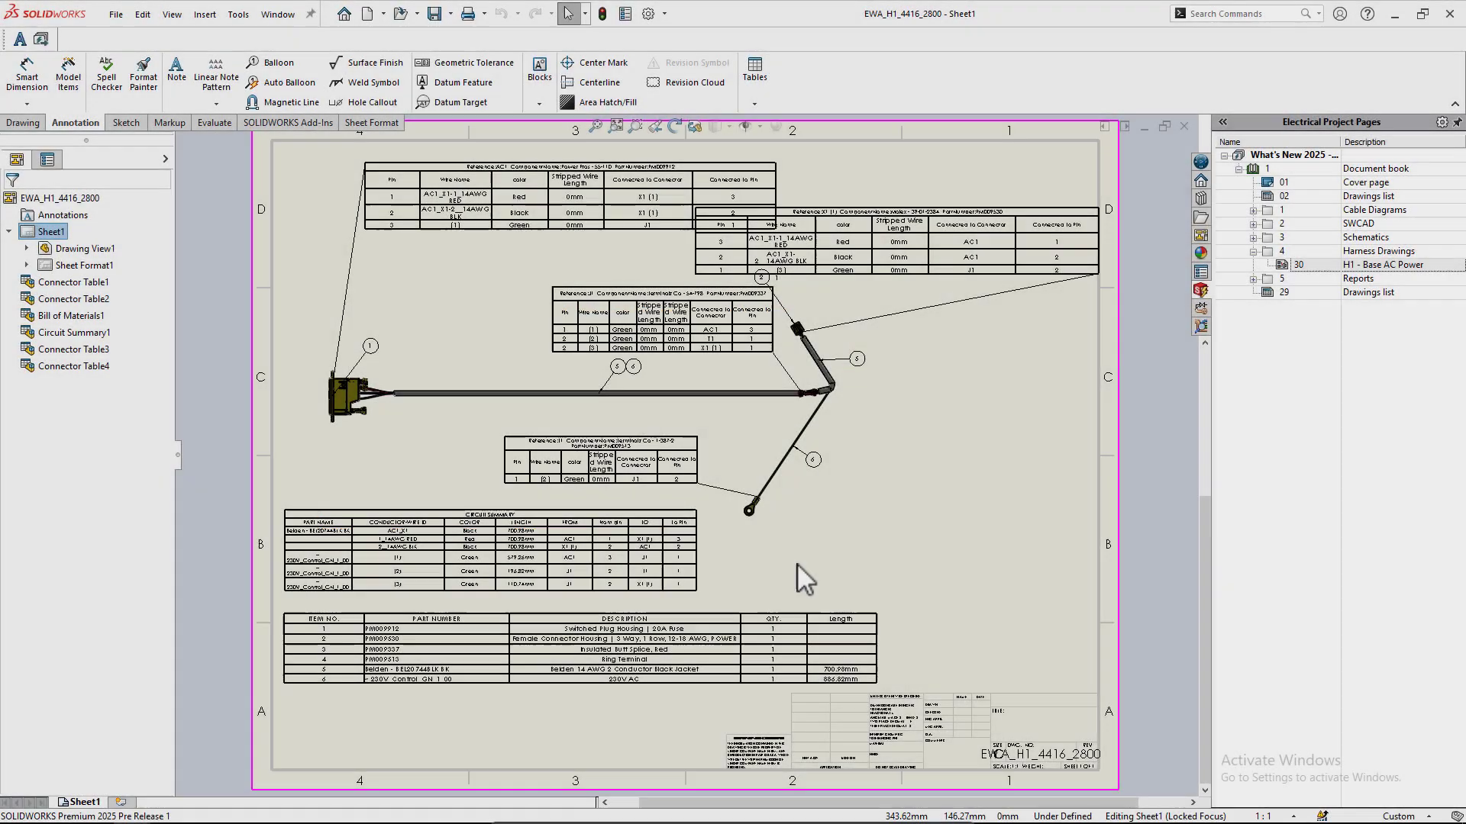
# Check the component descriptions in the drawing's bill of materials and switch to the PM009465 assembly.
pyautogui.scroll(-3, 657, 686)
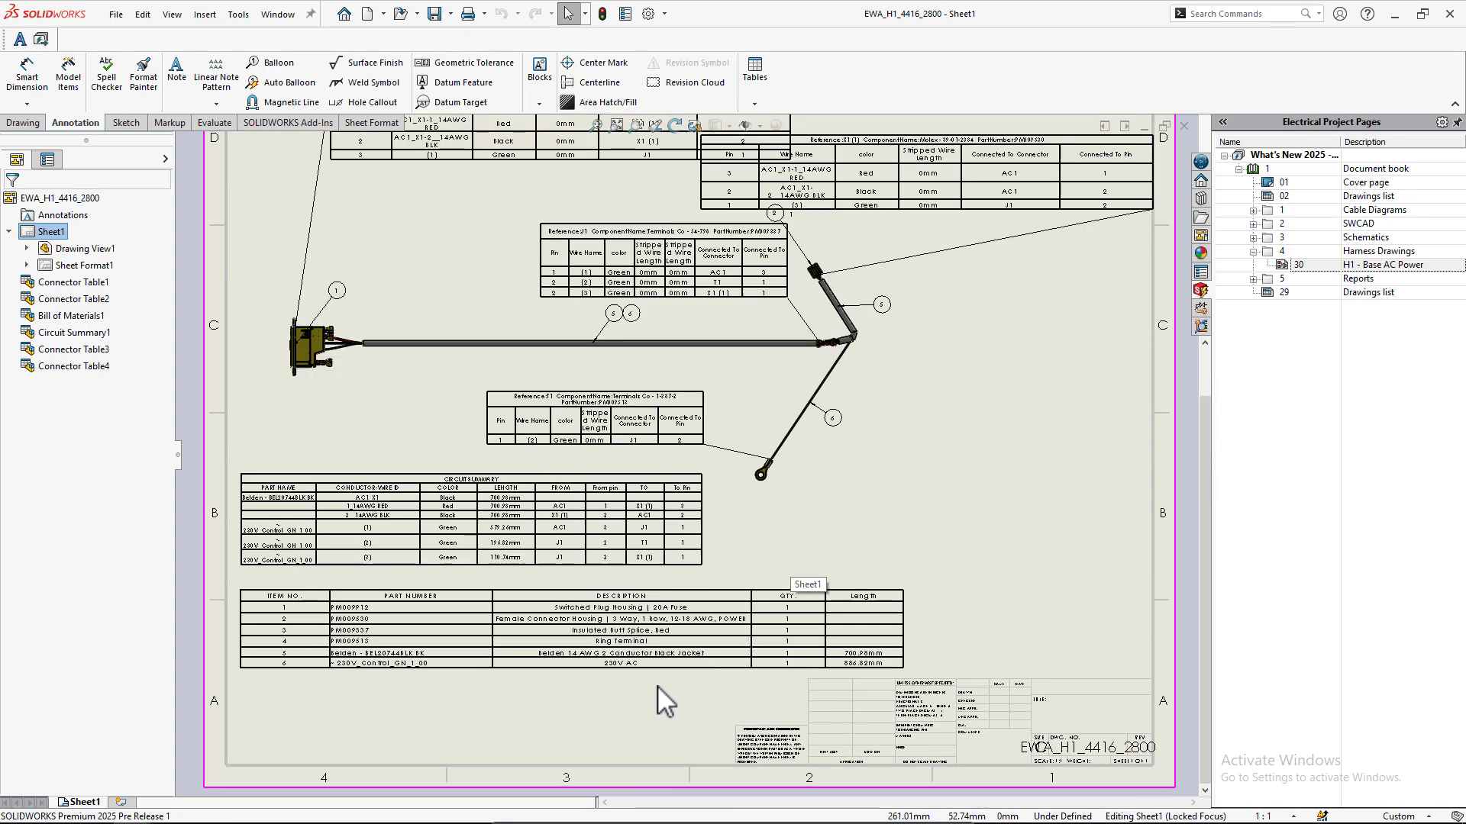
pyautogui.scroll(-5, 664, 588)
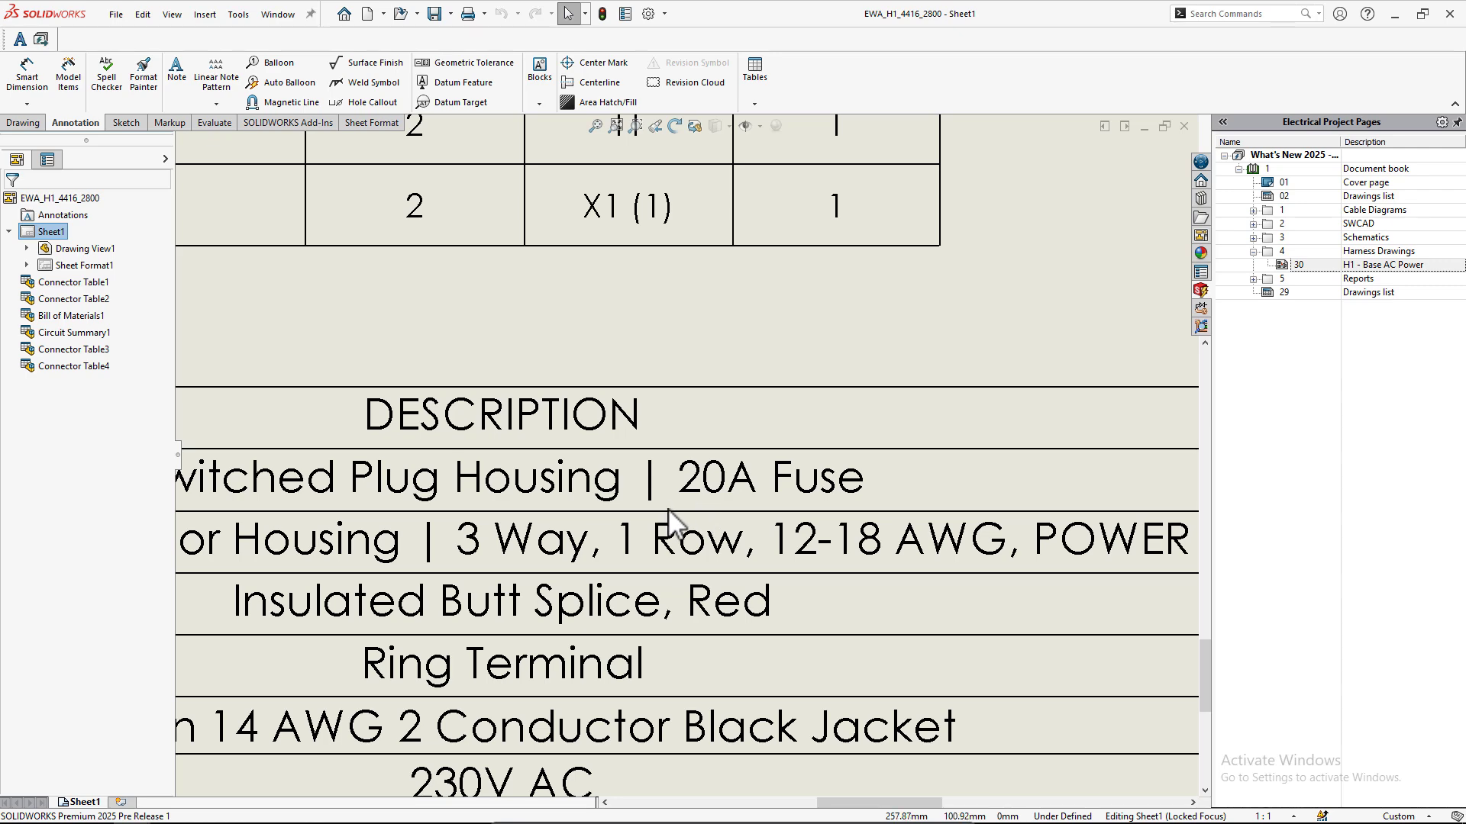
pyautogui.click(288, 17)
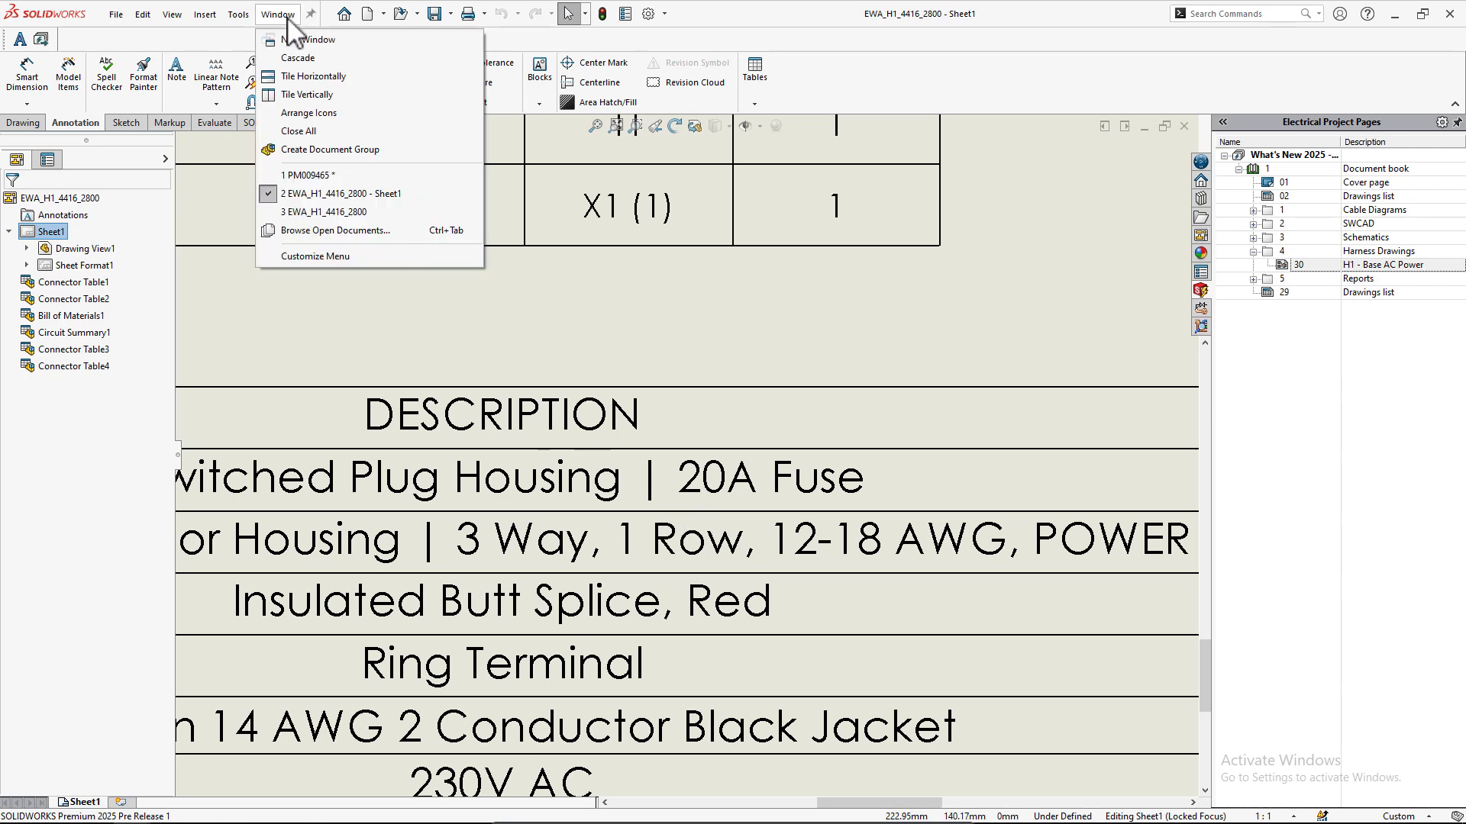
pyautogui.click(303, 183)
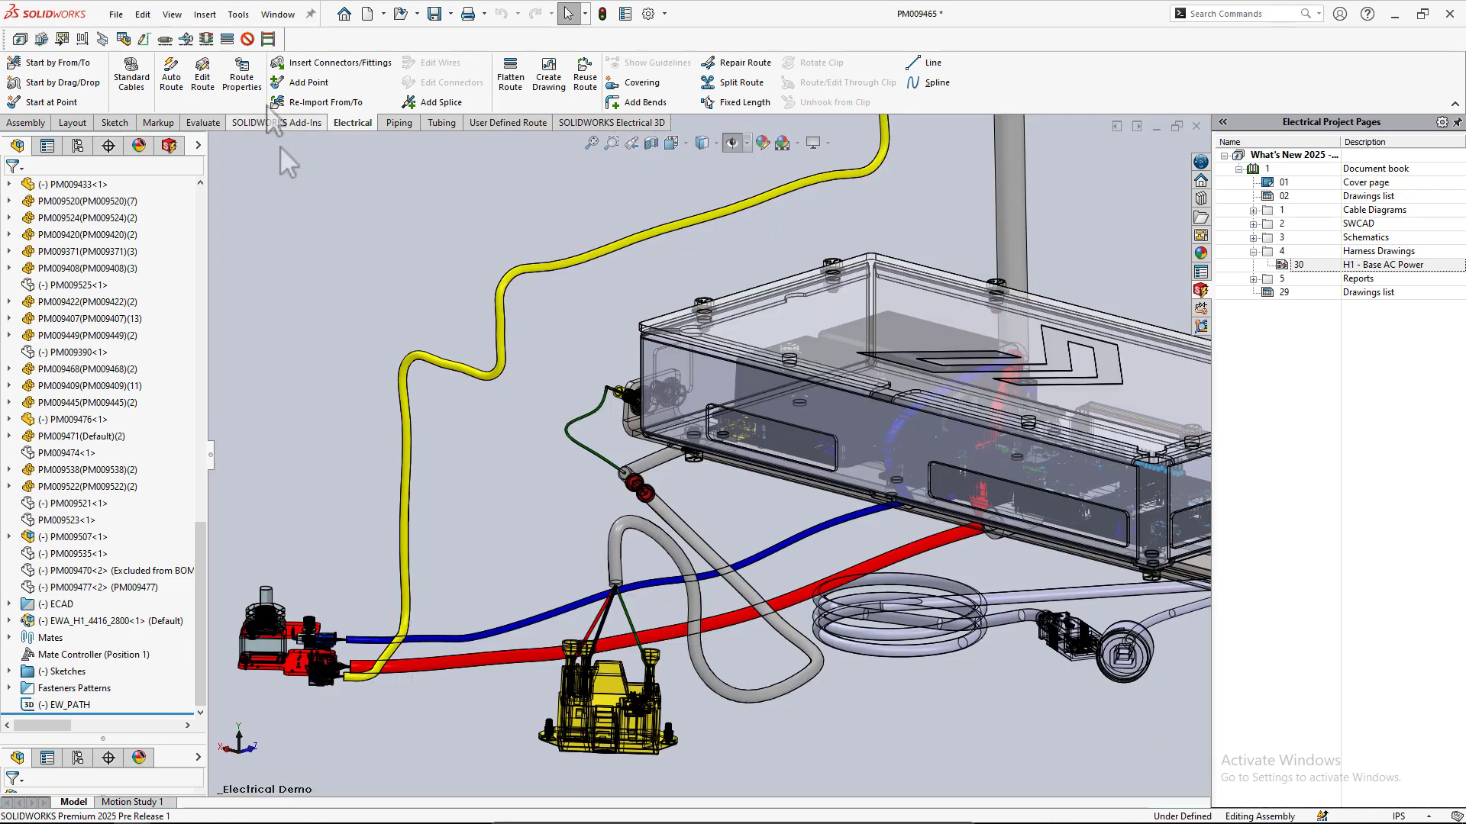
# Search Manufacturer Part Management for reference 55-110 and open that part's properties.
pyautogui.click(239, 14)
pyautogui.moveTo(305, 89)
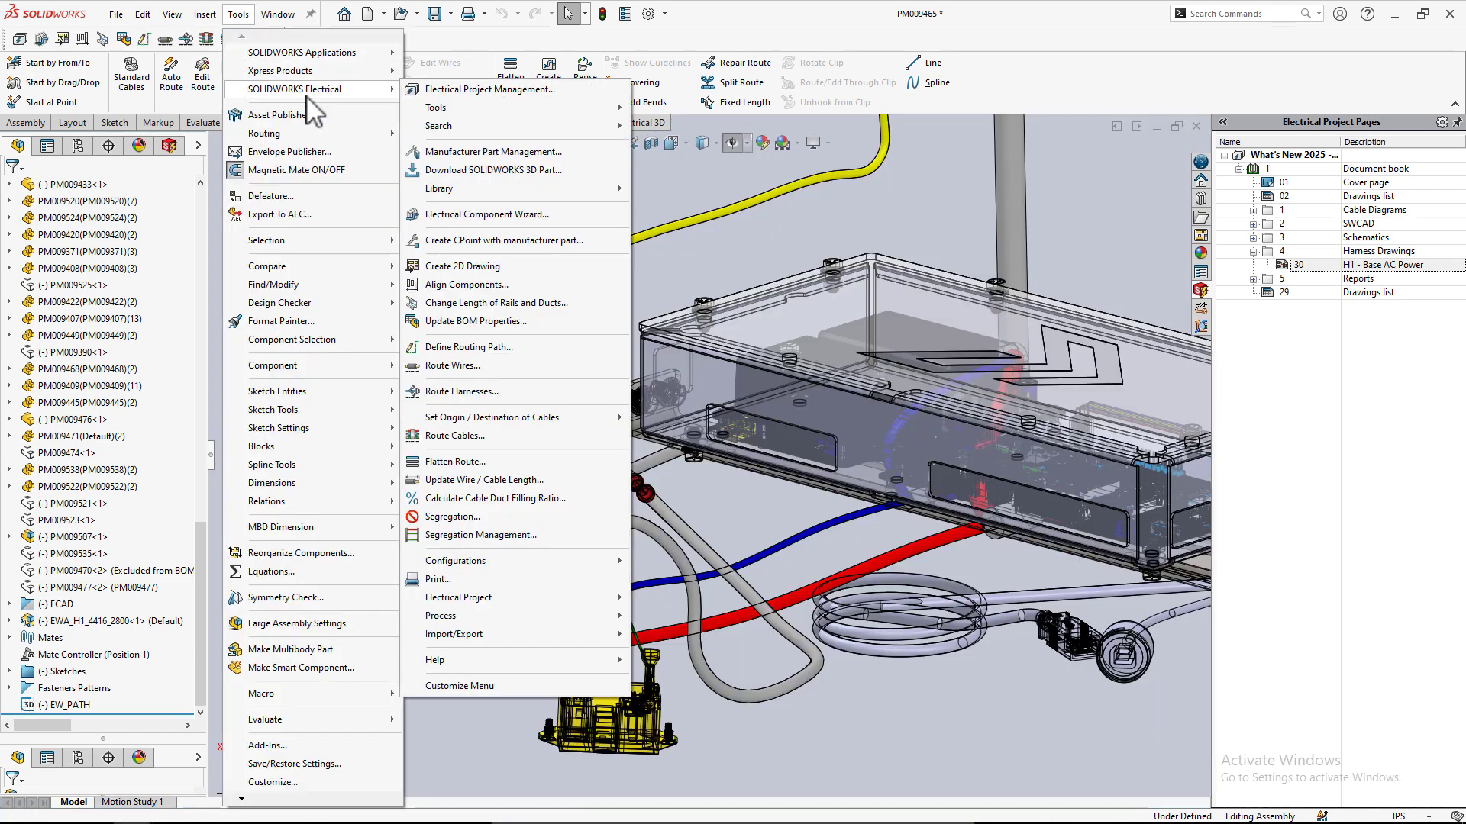
pyautogui.click(573, 155)
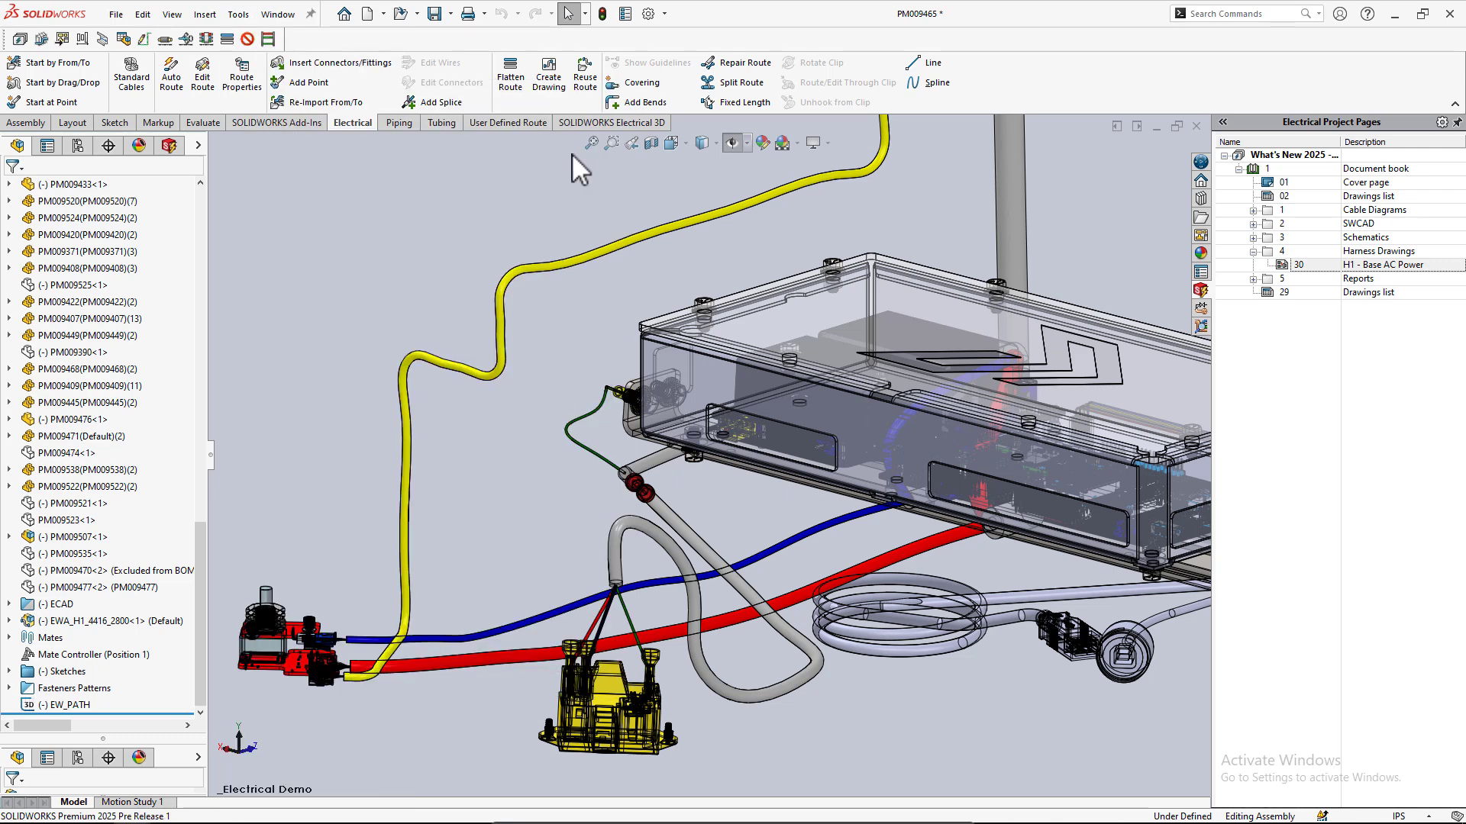
pyautogui.click(370, 263)
pyautogui.click(382, 283)
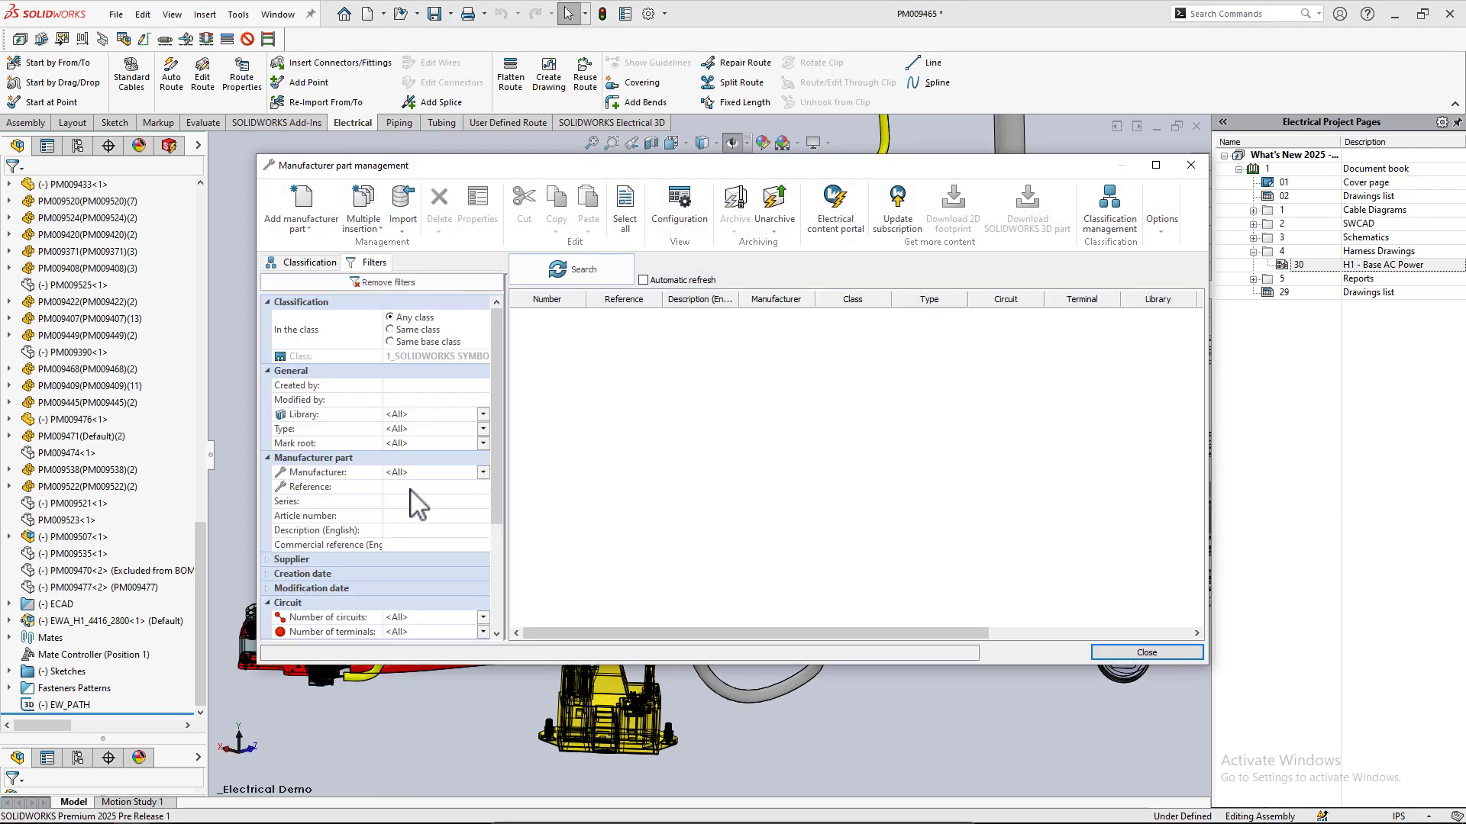
pyautogui.click(413, 487)
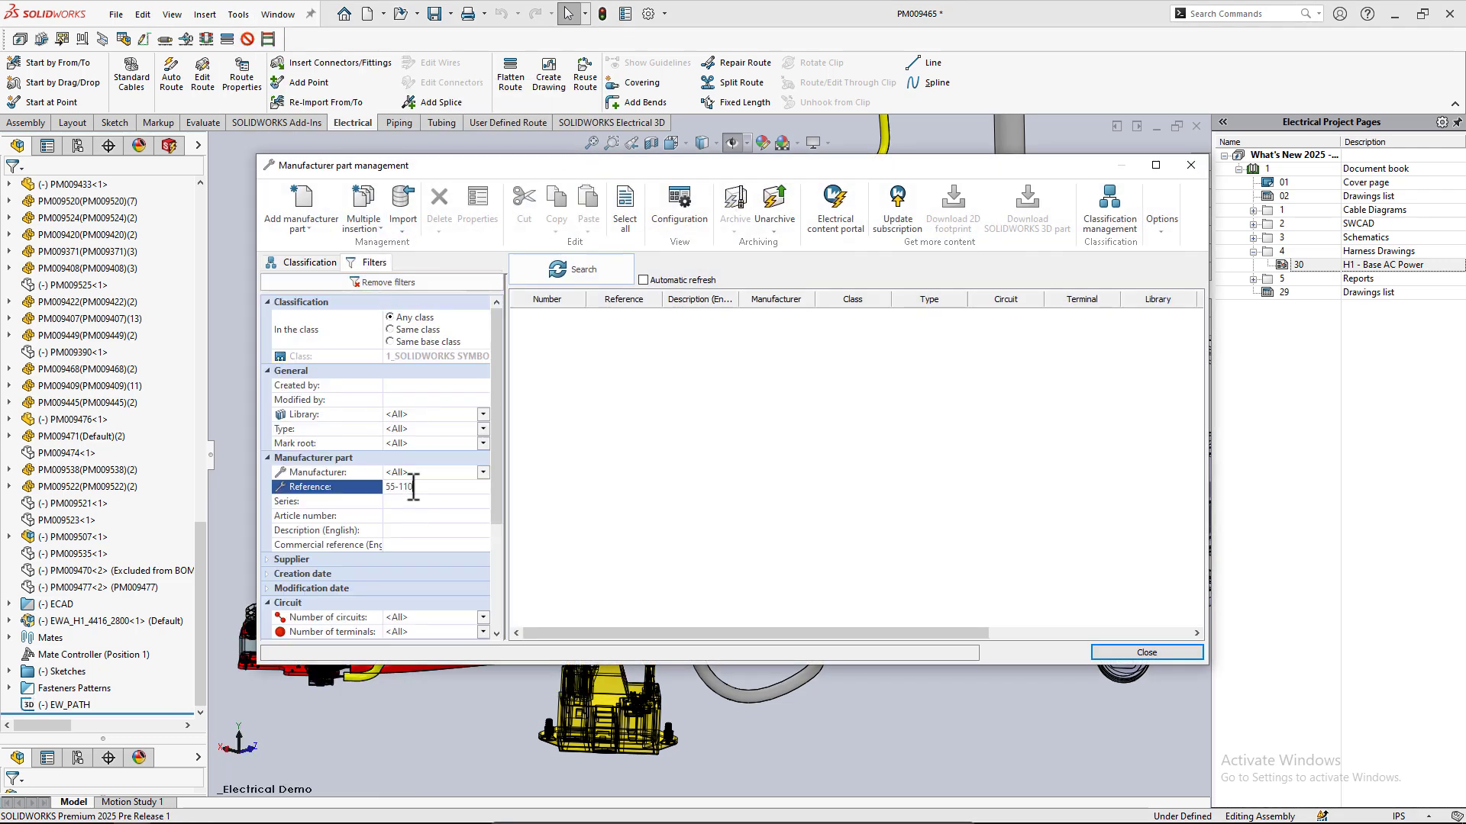
pyautogui.click(571, 272)
pyautogui.doubleClick(641, 314)
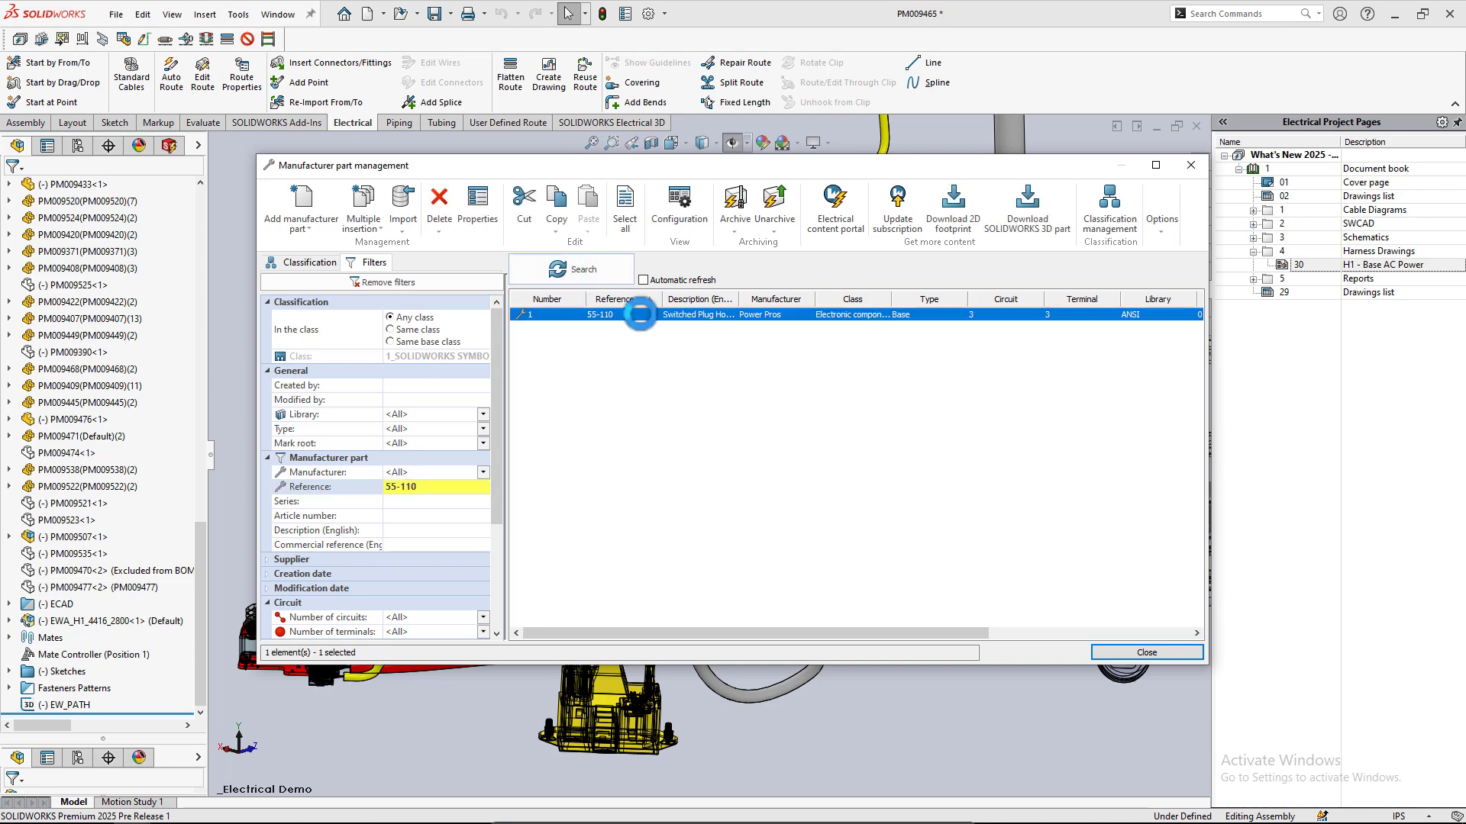
# Change the English description of part 55-110 to "Switched Plug Housing | 30A Fuse" and close Manufacturer Part Management.
pyautogui.scroll(-2, 745, 416)
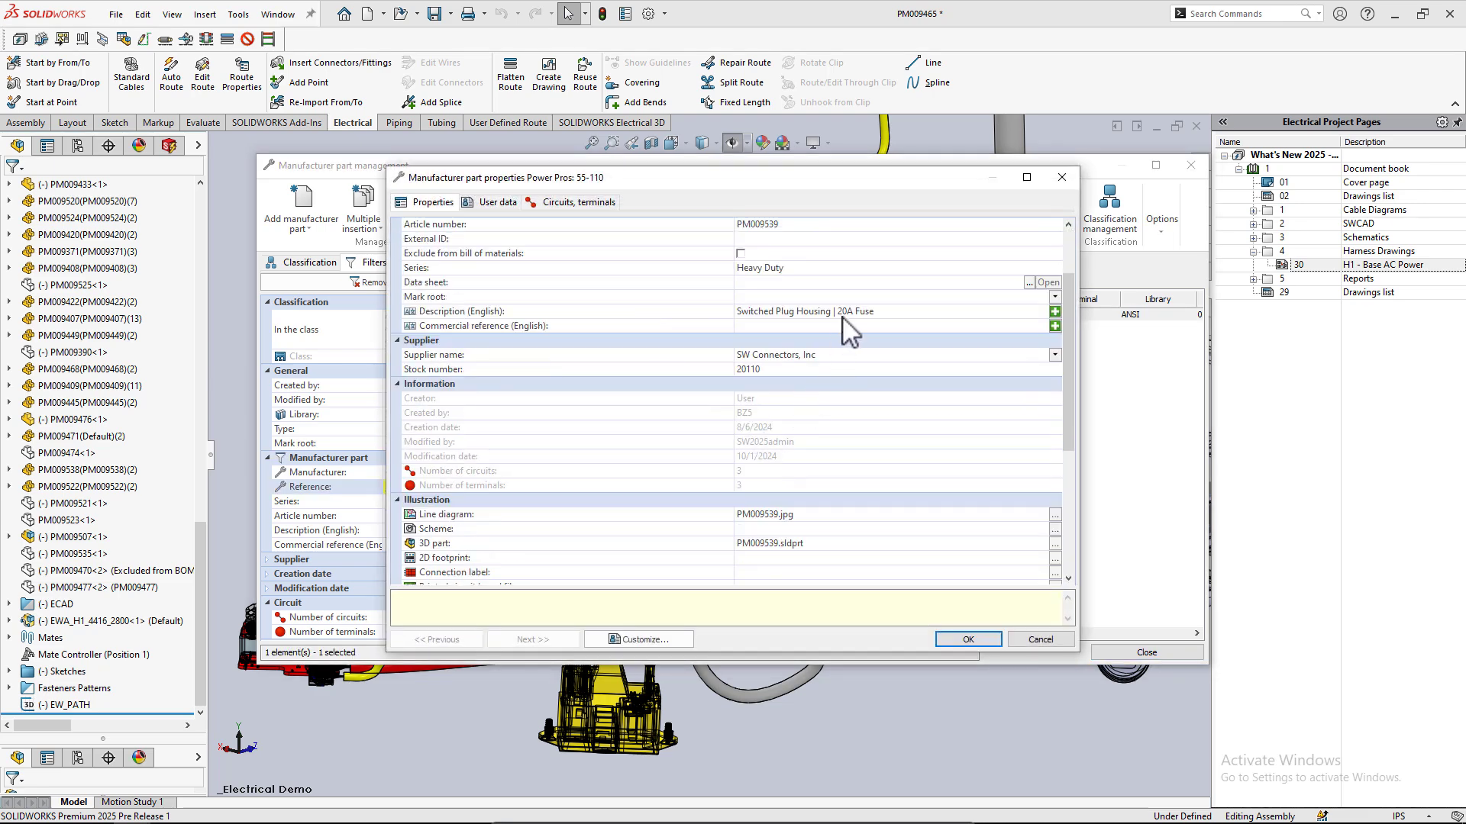
pyautogui.click(845, 313)
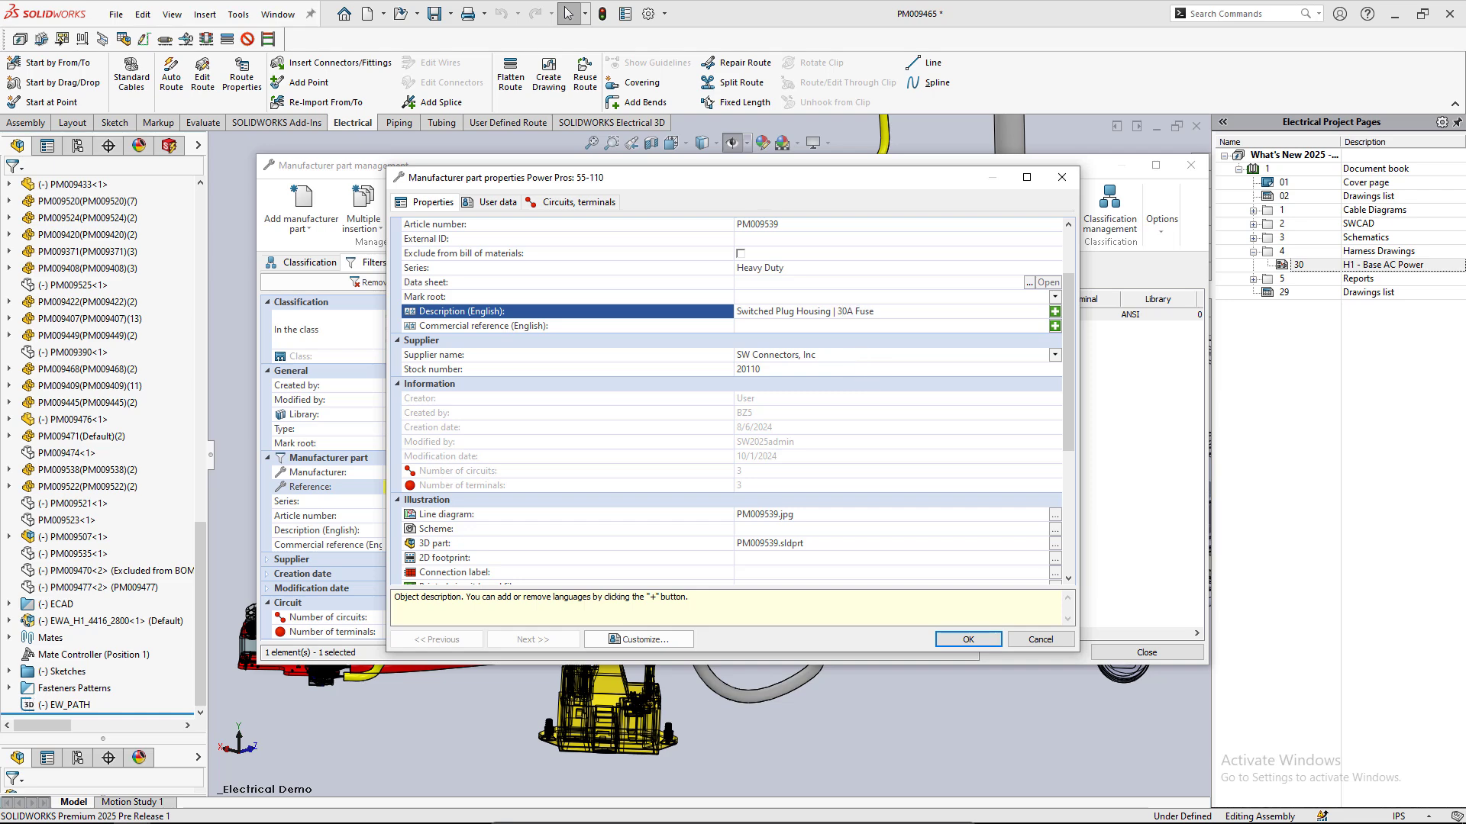
pyautogui.click(965, 639)
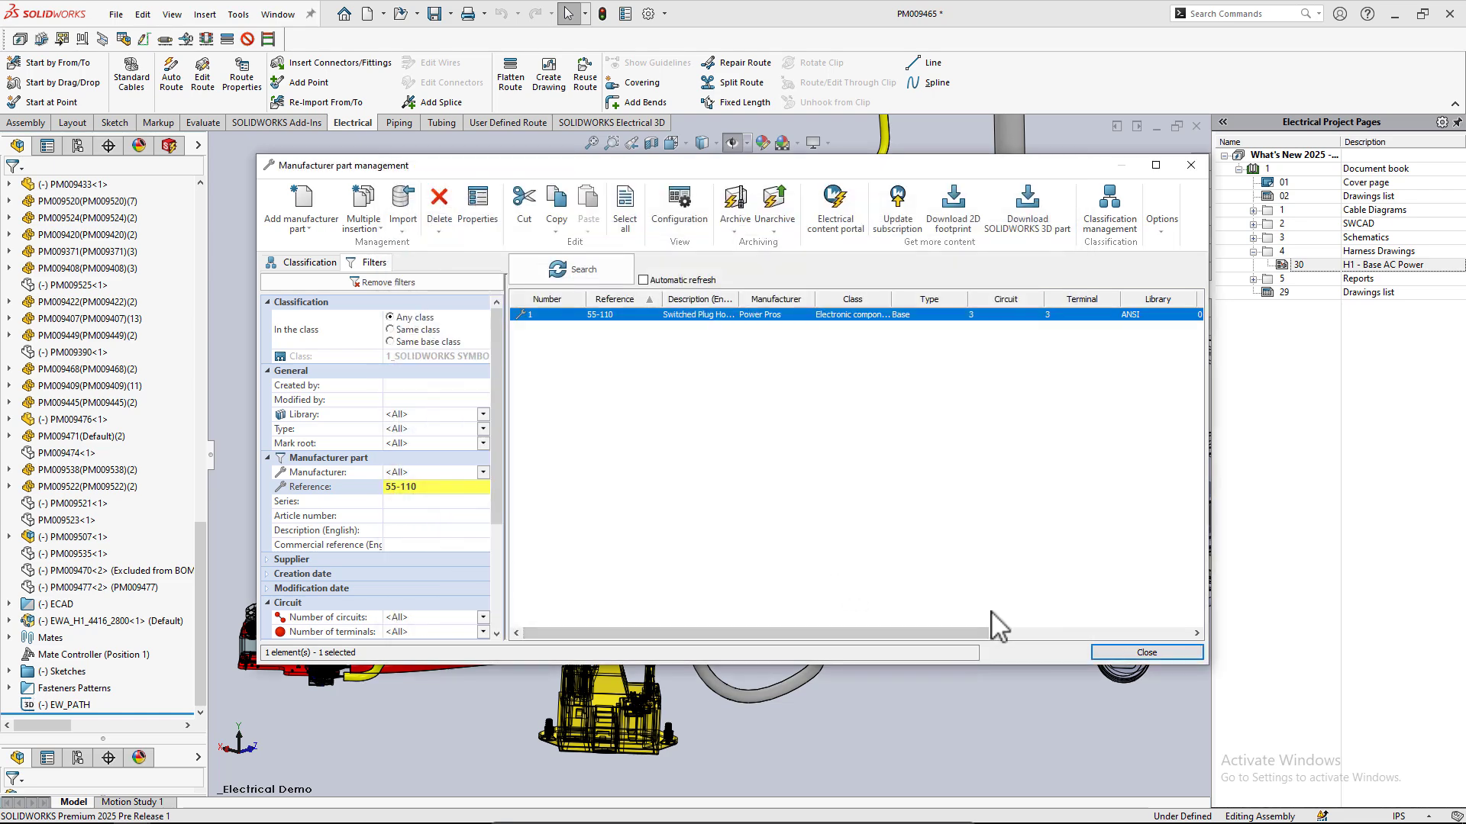
pyautogui.click(1145, 652)
# Update the electrical project's data for manufacturer parts only, excluding cable references, symbols and title blocks, with part 55-110 included.
pyautogui.click(243, 15)
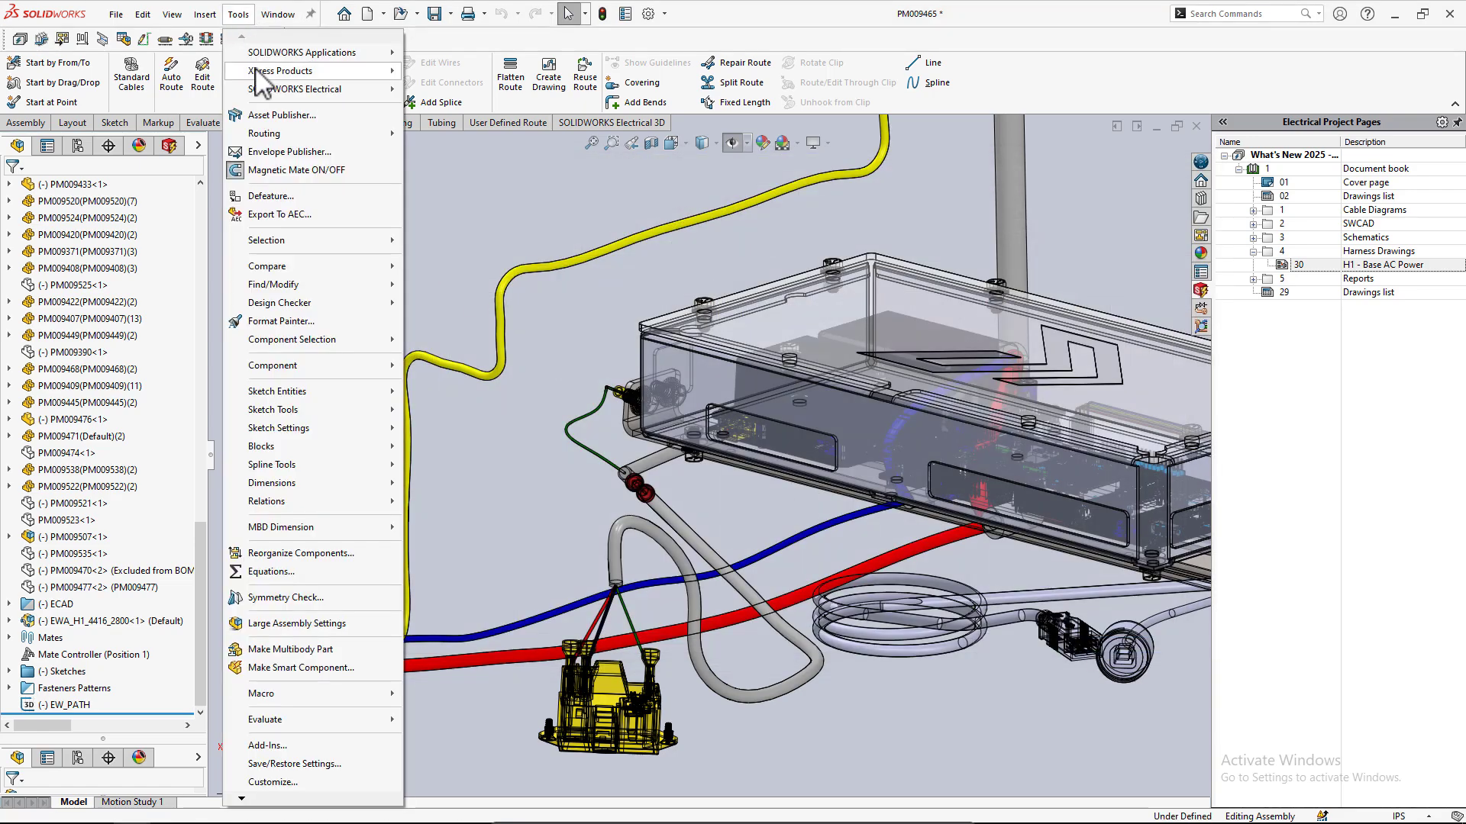
pyautogui.moveTo(305, 88)
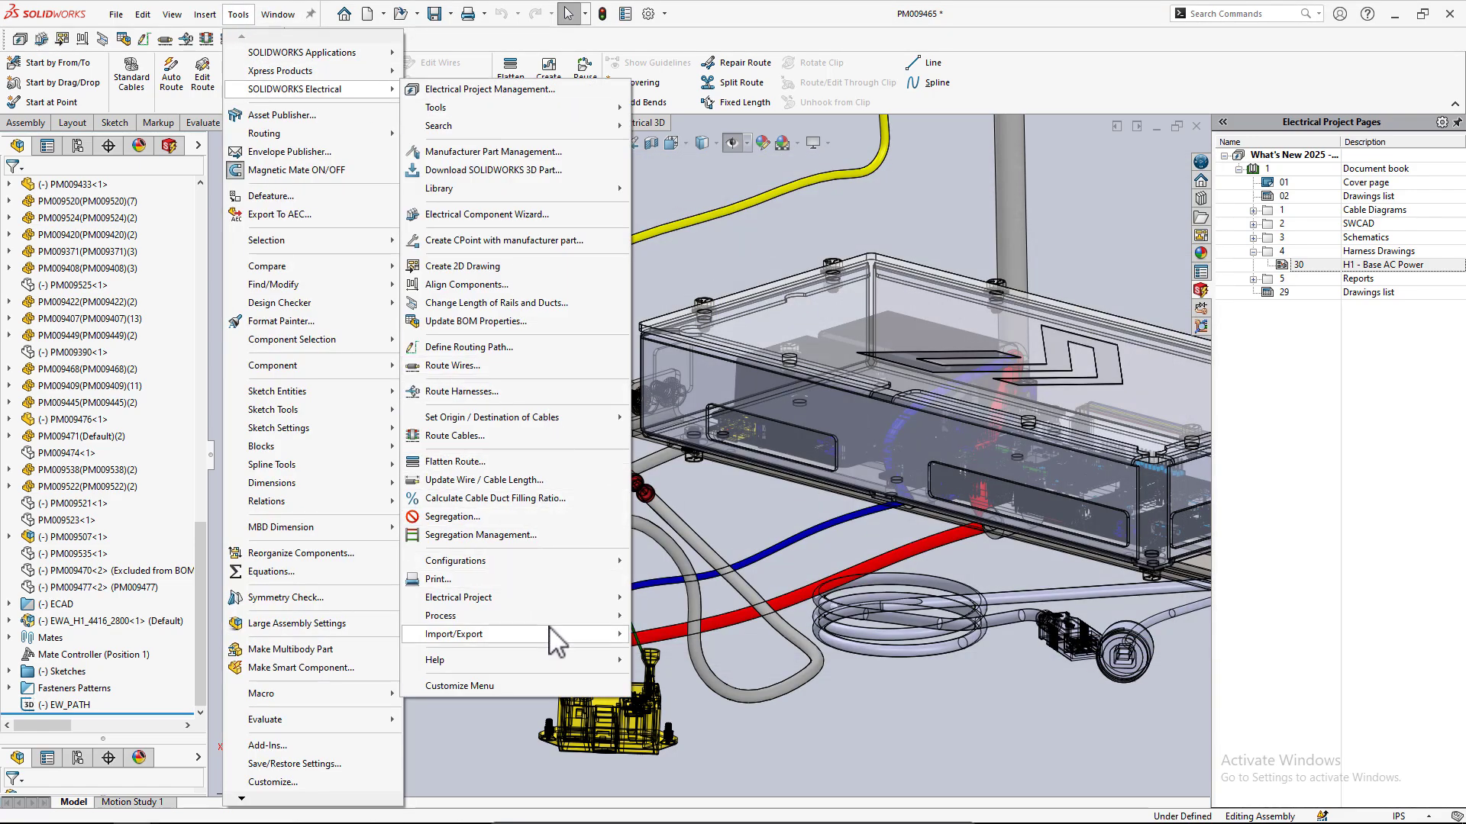
pyautogui.moveTo(538, 616)
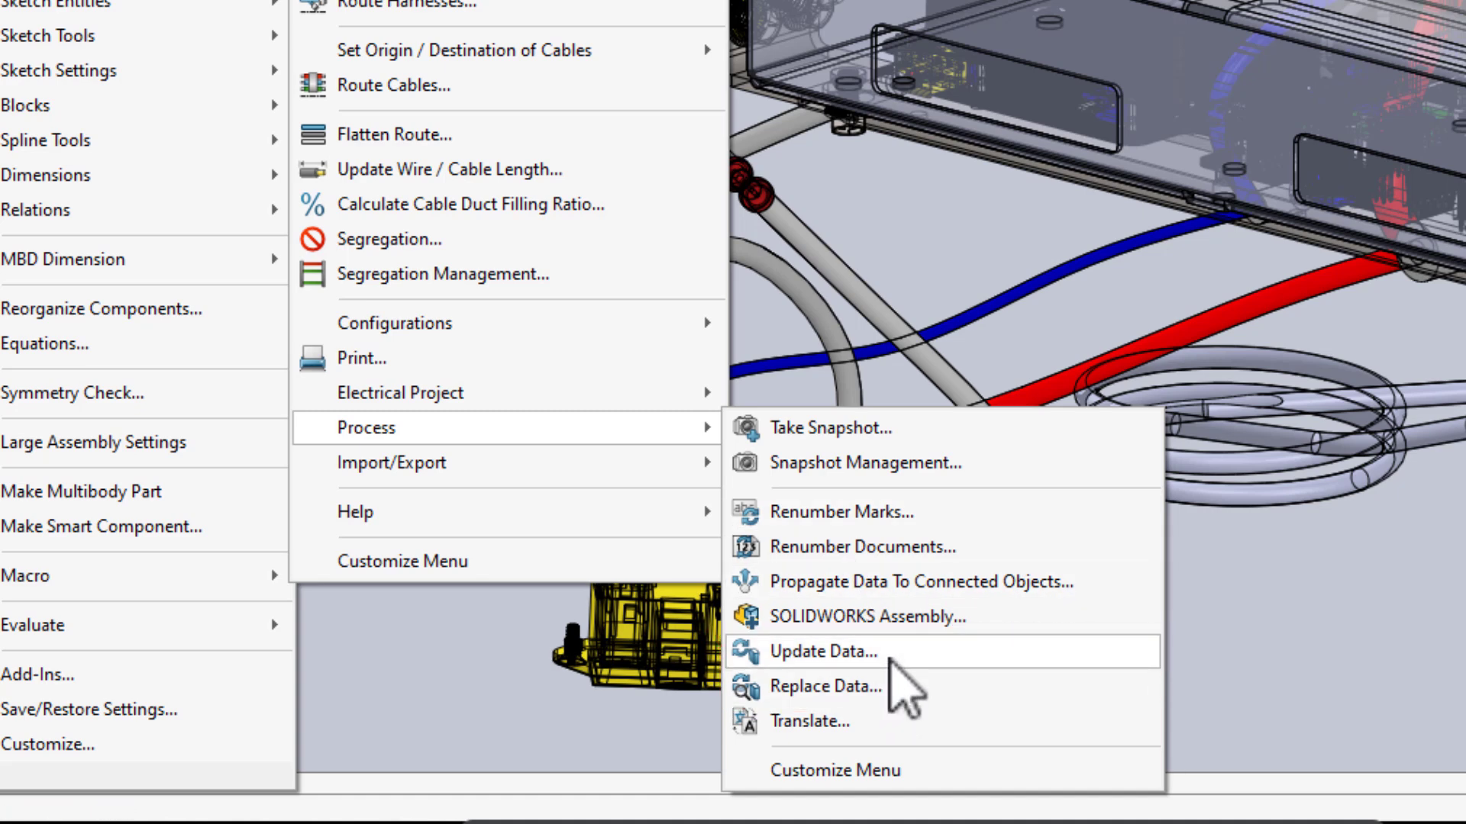
pyautogui.click(891, 653)
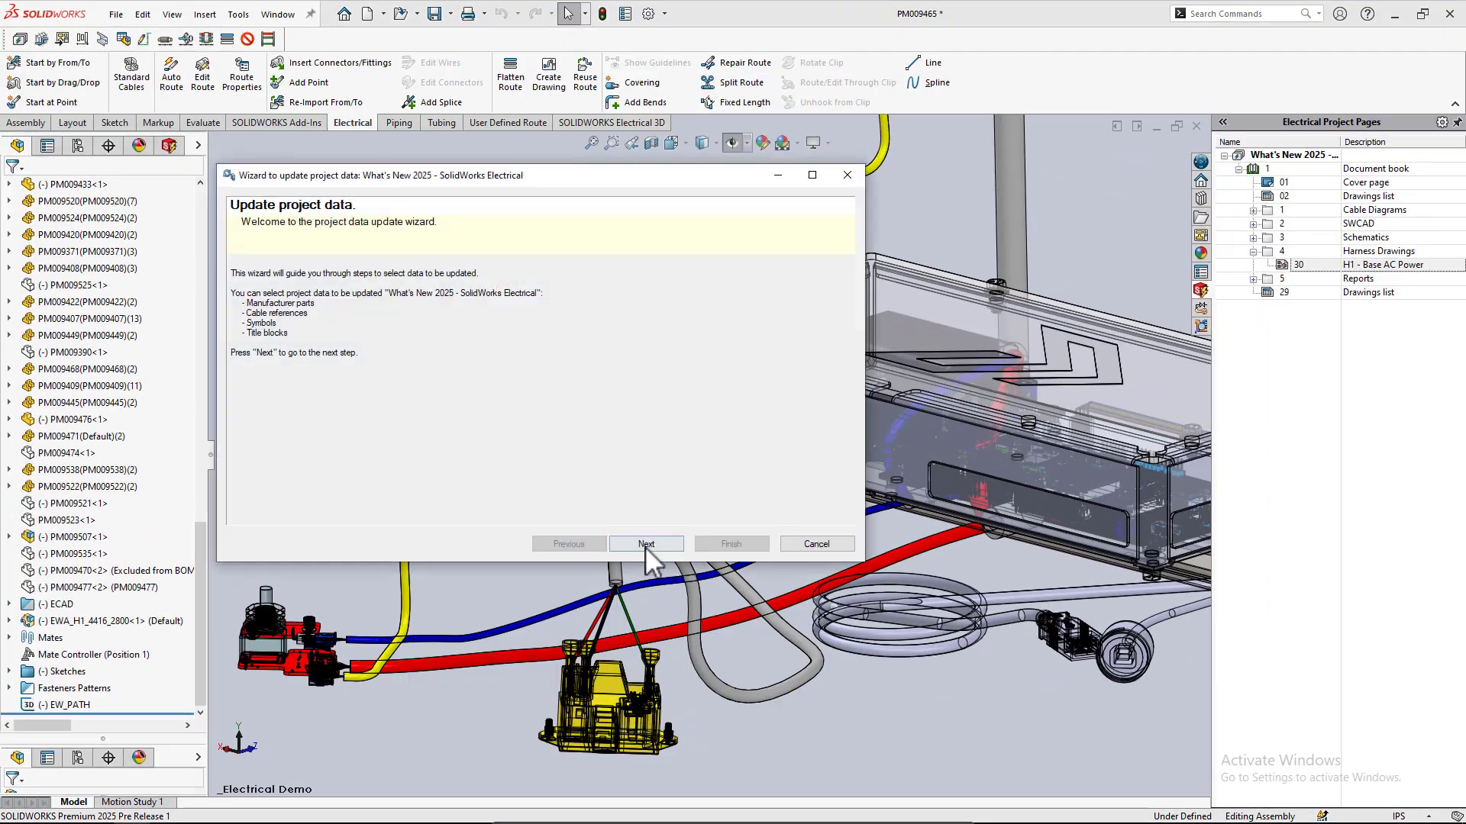
pyautogui.click(646, 546)
pyautogui.moveTo(511, 349); pyautogui.dragTo(444, 295)
pyautogui.click(444, 294)
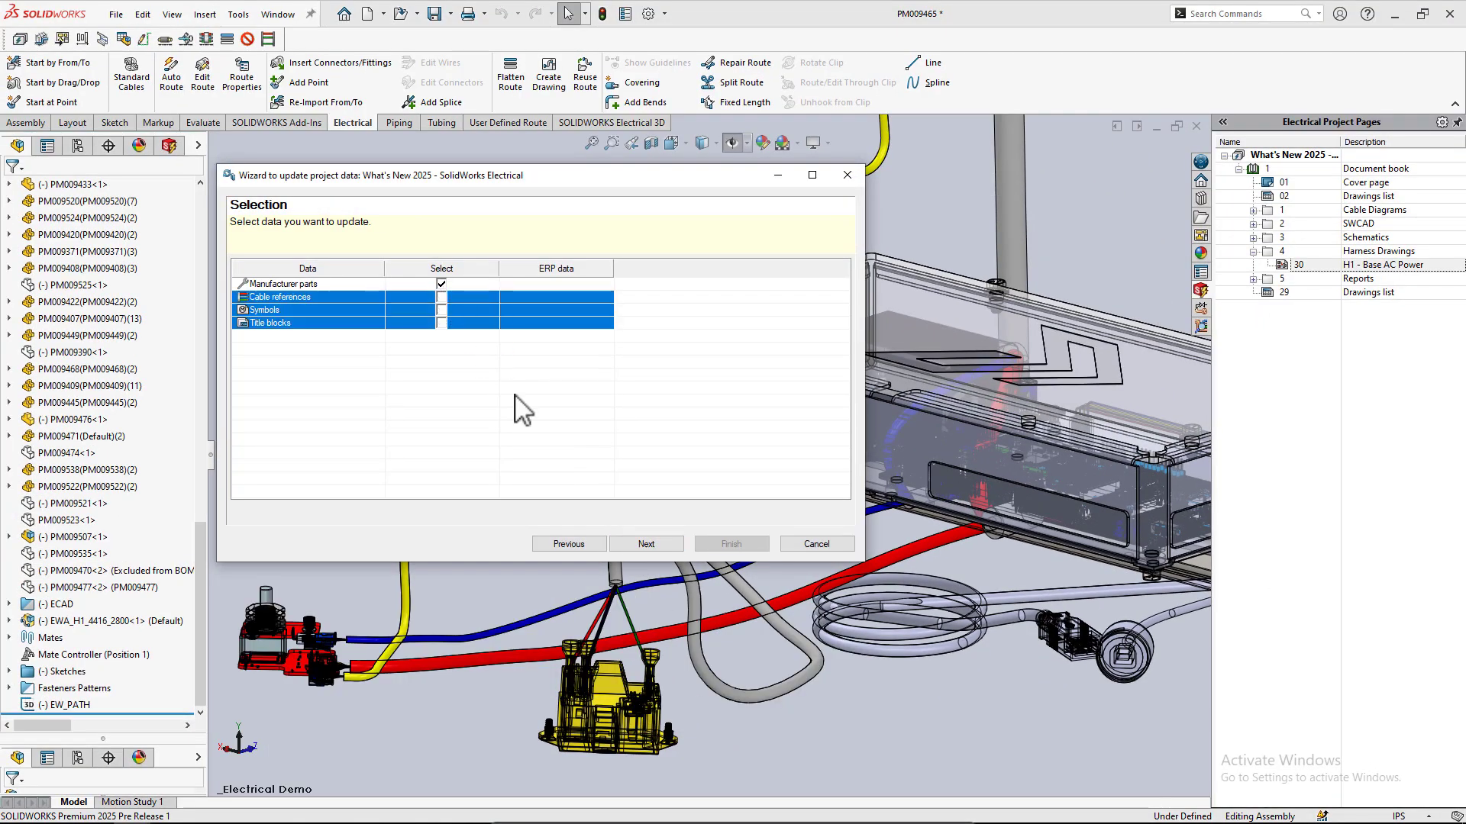
pyautogui.click(644, 544)
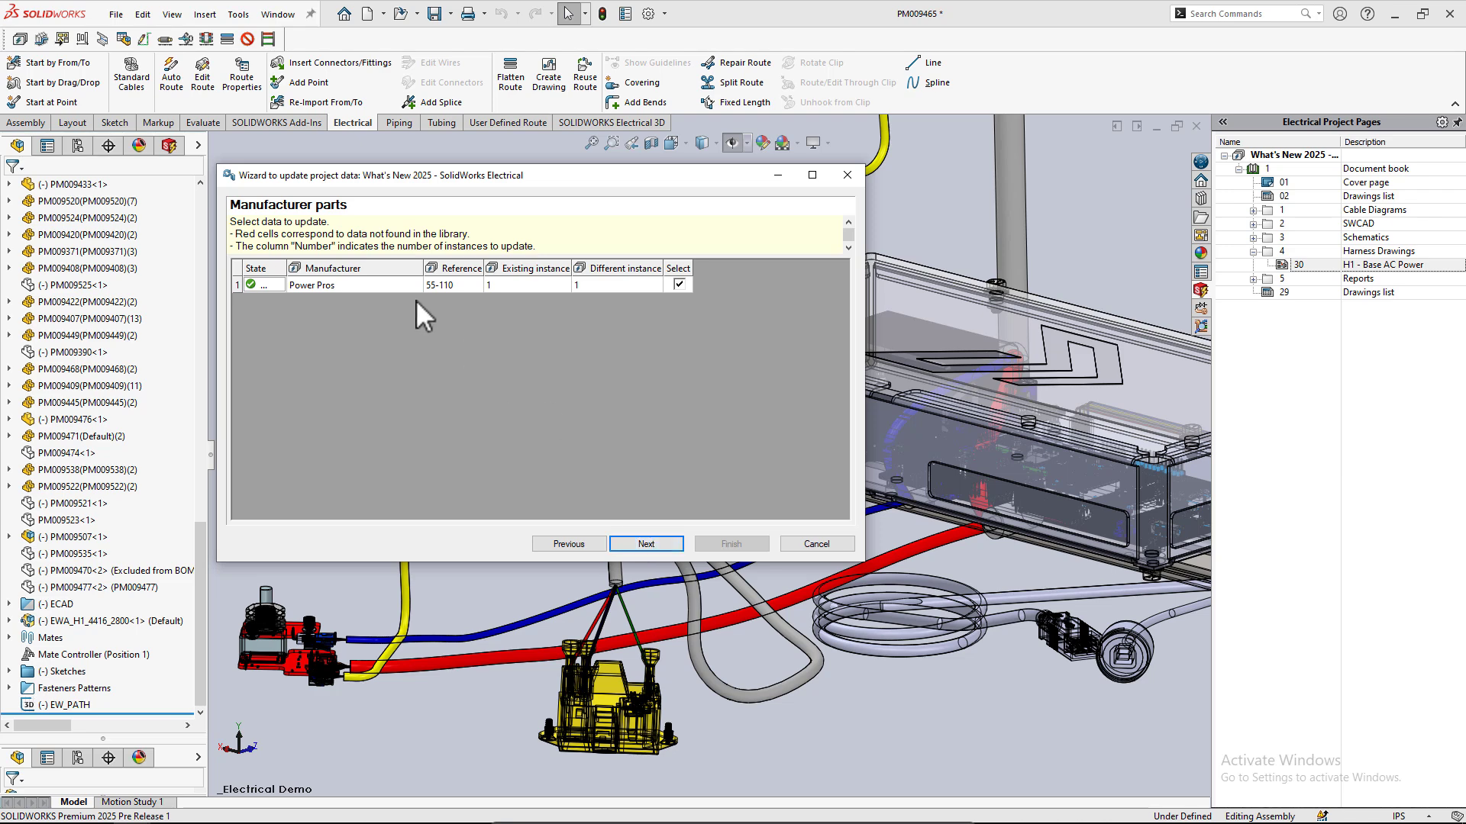
pyautogui.click(647, 544)
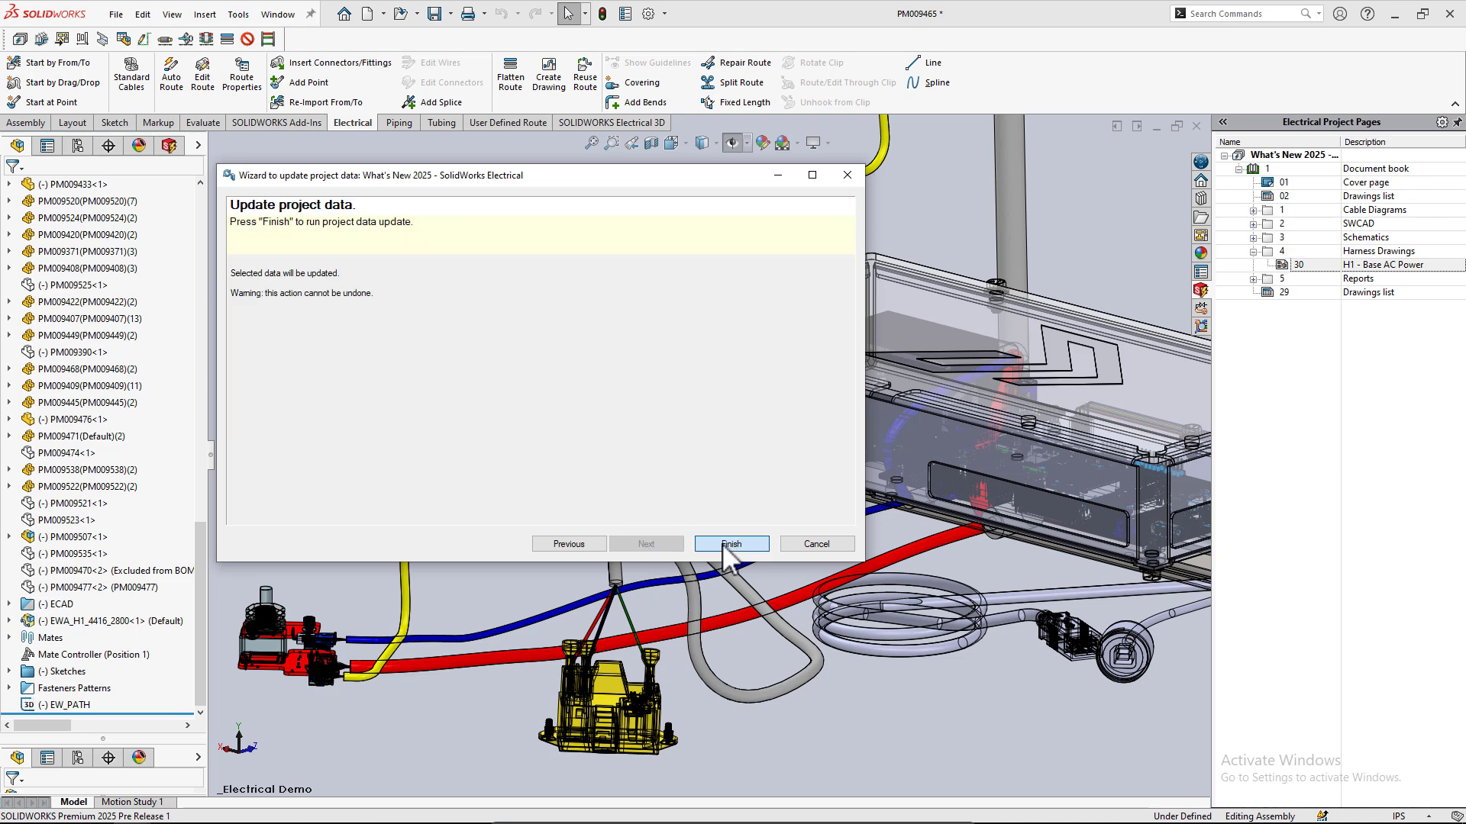
pyautogui.click(723, 544)
# Dissociate manufacturer part 55-110 under component AC1 from its 3D model.
pyautogui.click(168, 146)
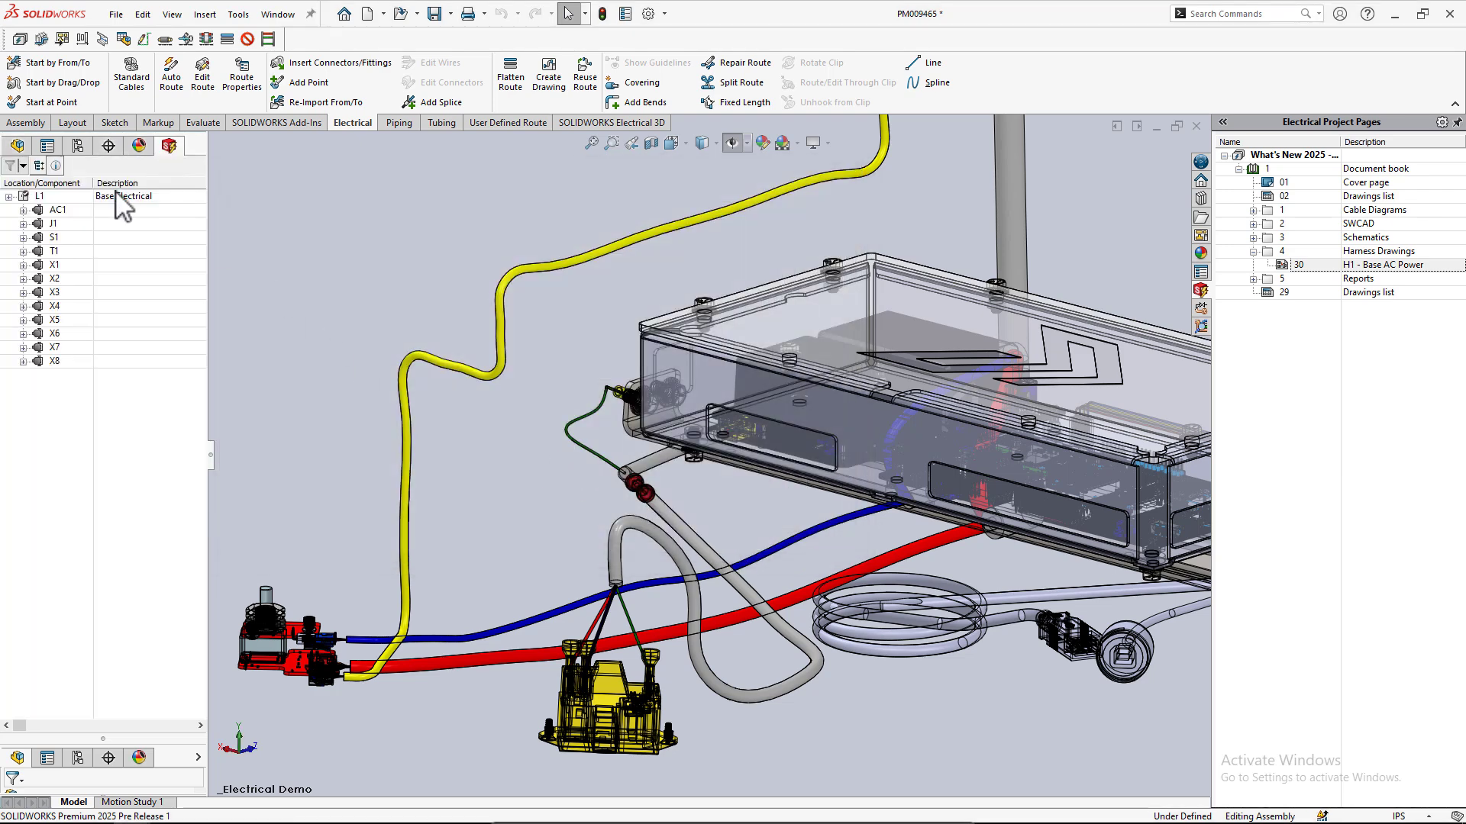
pyautogui.click(23, 210)
pyautogui.rightClick(95, 227)
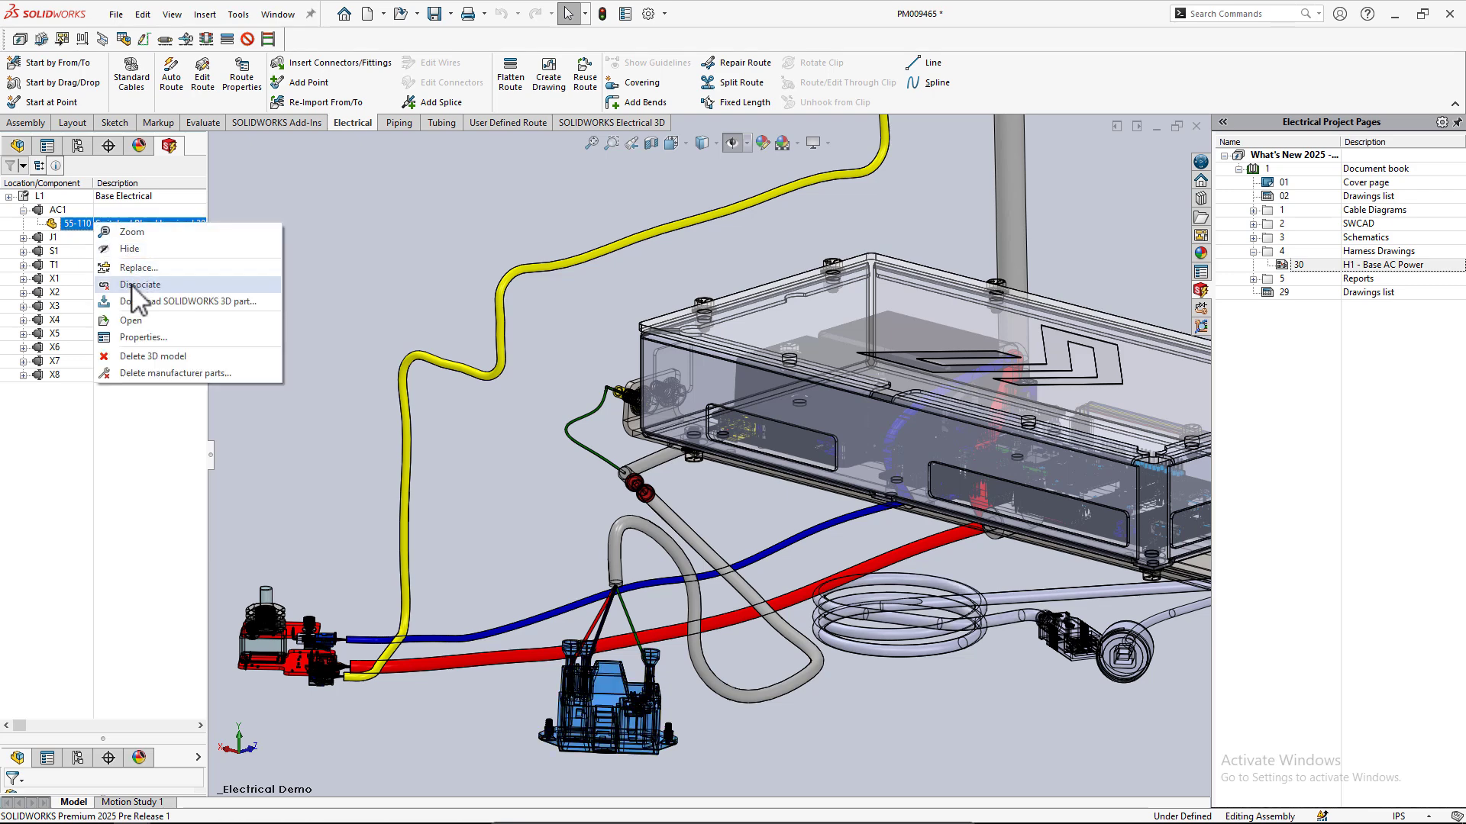
pyautogui.click(214, 276)
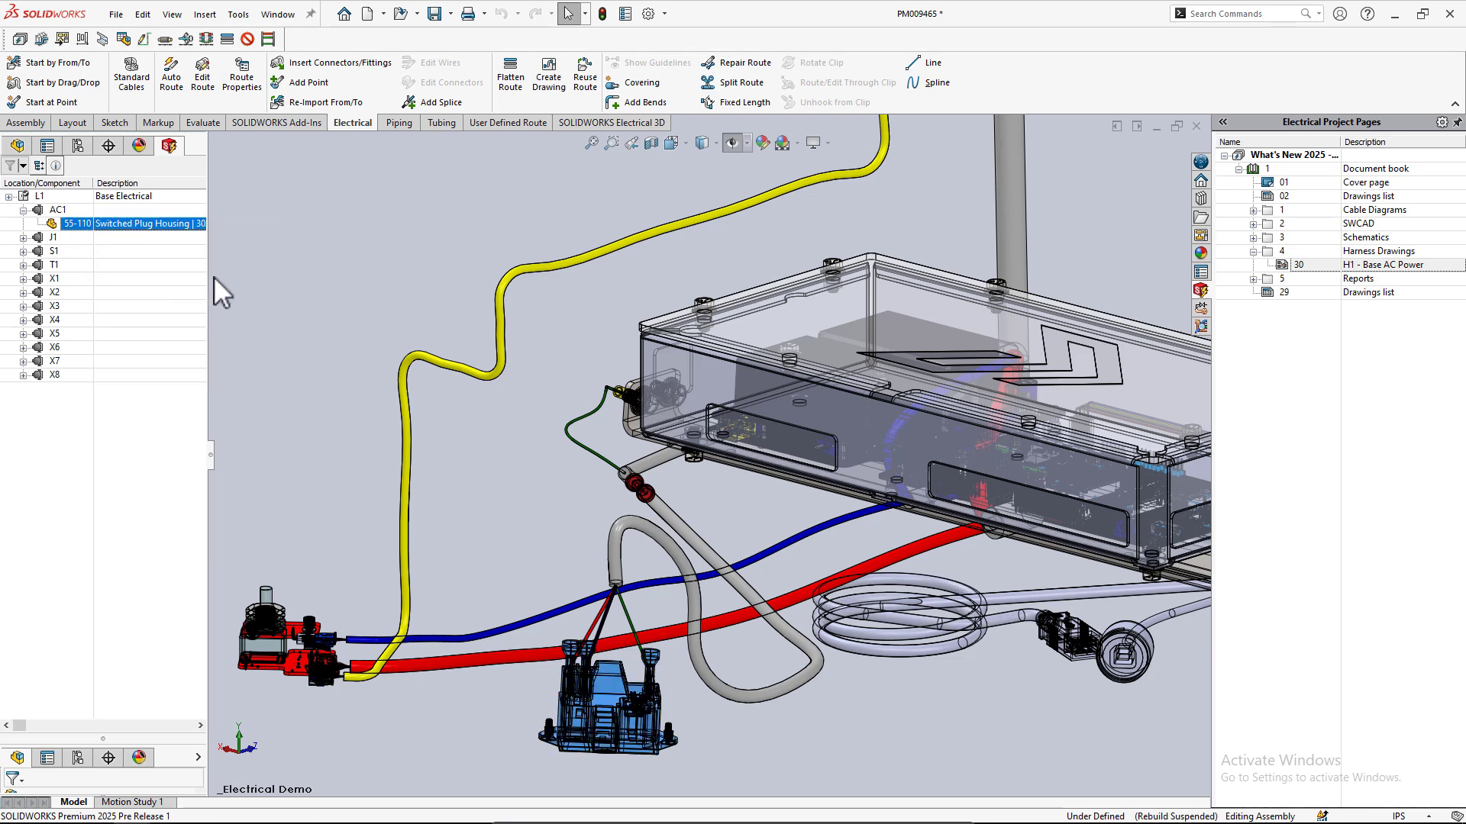
# Associate part 55-110 of AC1 with the yellow plug housing's 3D part PM009912 rather than the whole harness assembly.
pyautogui.rightClick(114, 223)
pyautogui.click(132, 263)
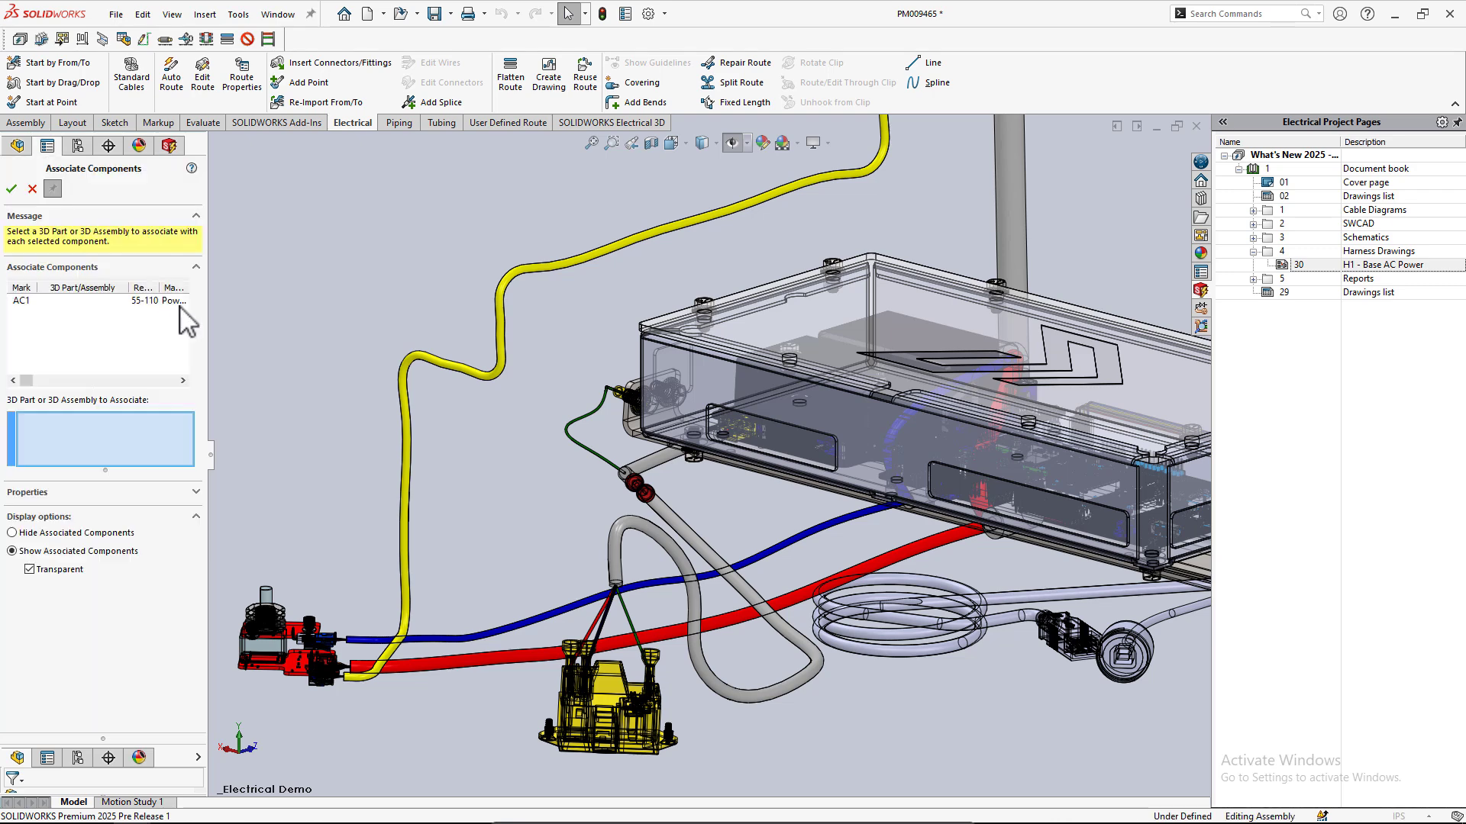
pyautogui.click(610, 689)
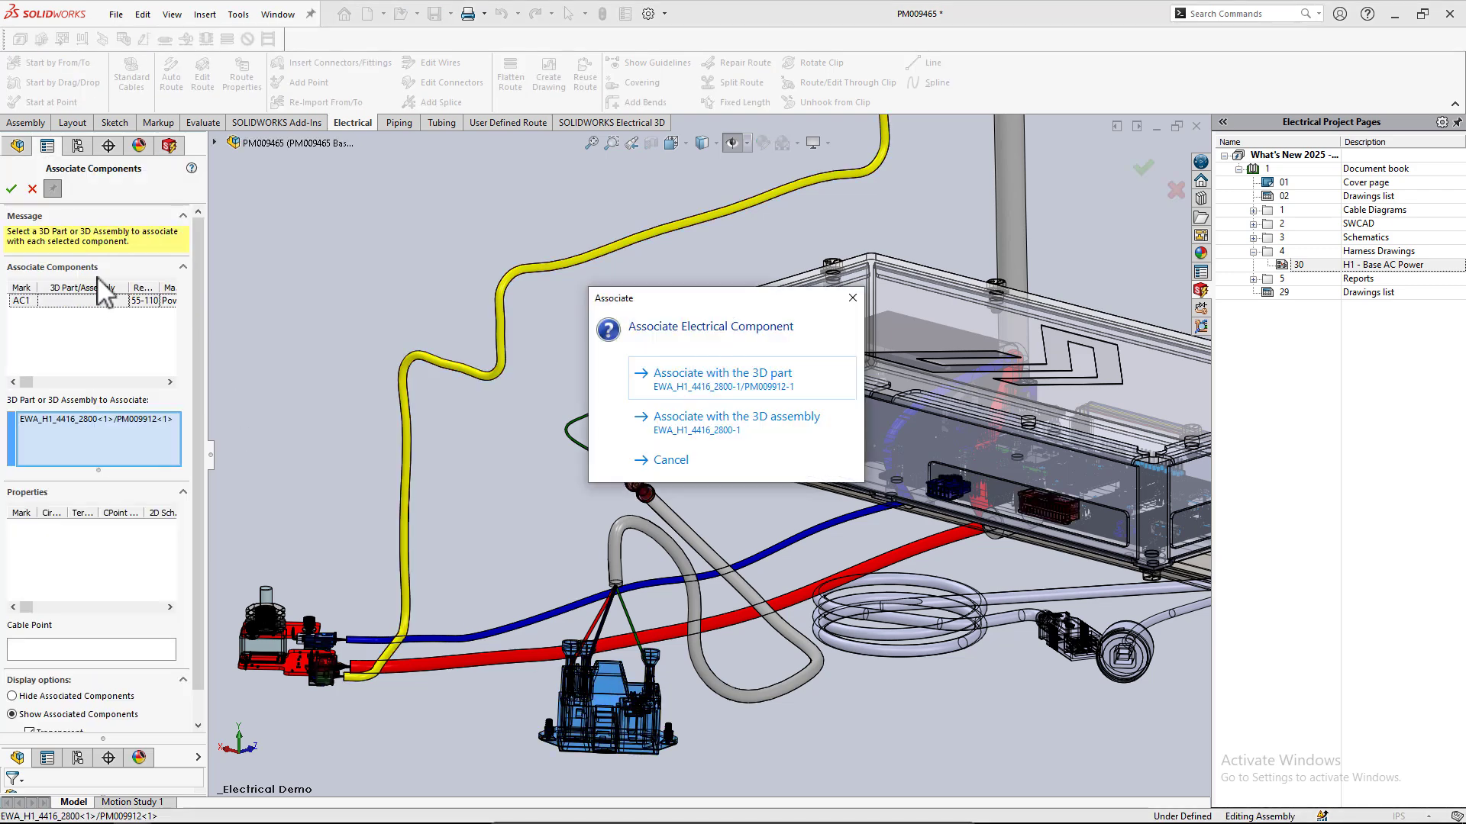
pyautogui.click(691, 378)
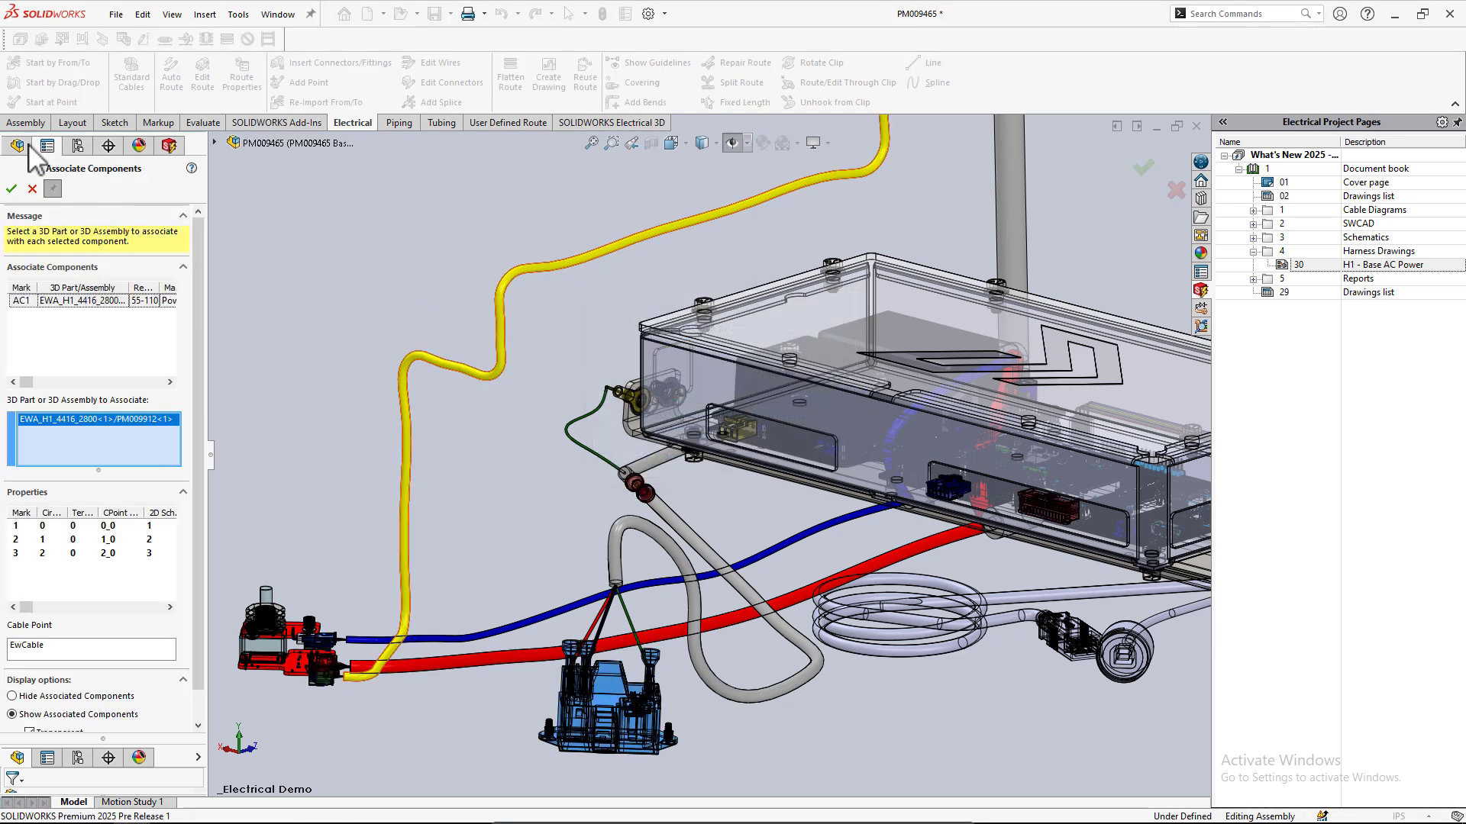
pyautogui.click(12, 189)
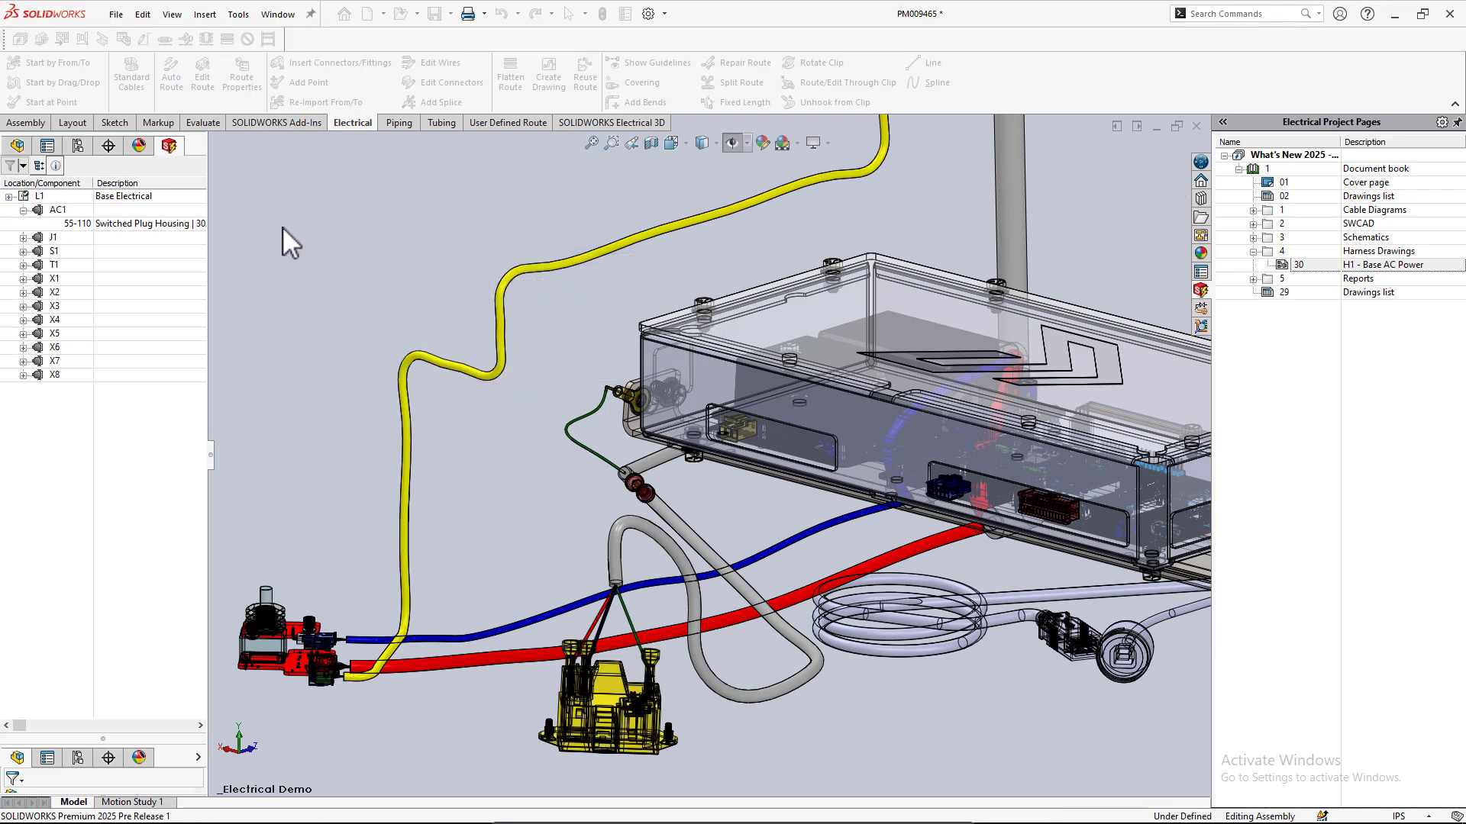
# Open the yellow plug housing part PM009912 on its own and check the description in its configuration properties.
pyautogui.click(608, 684)
pyautogui.click(655, 594)
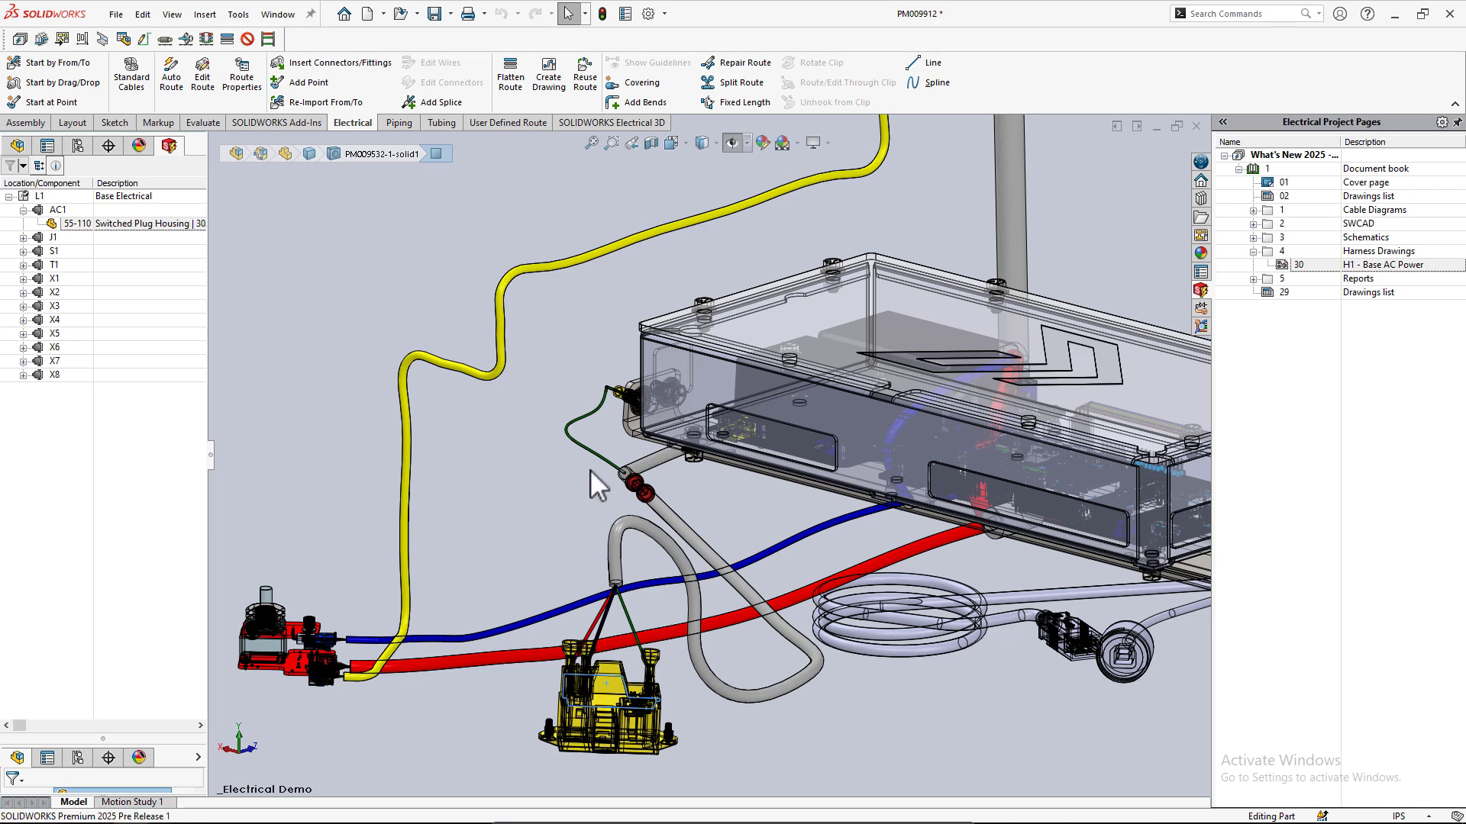
pyautogui.click(625, 13)
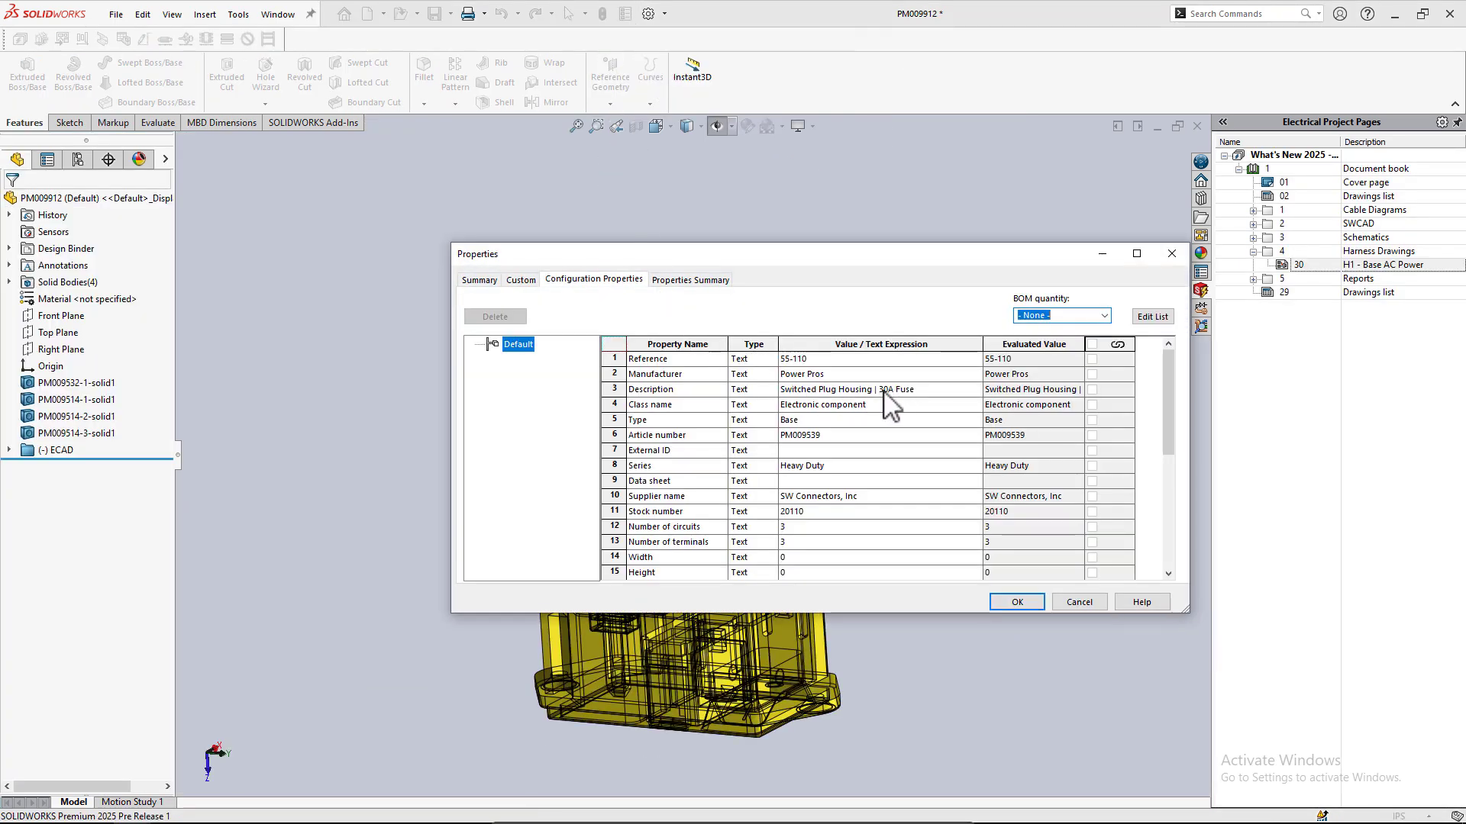
pyautogui.click(1020, 600)
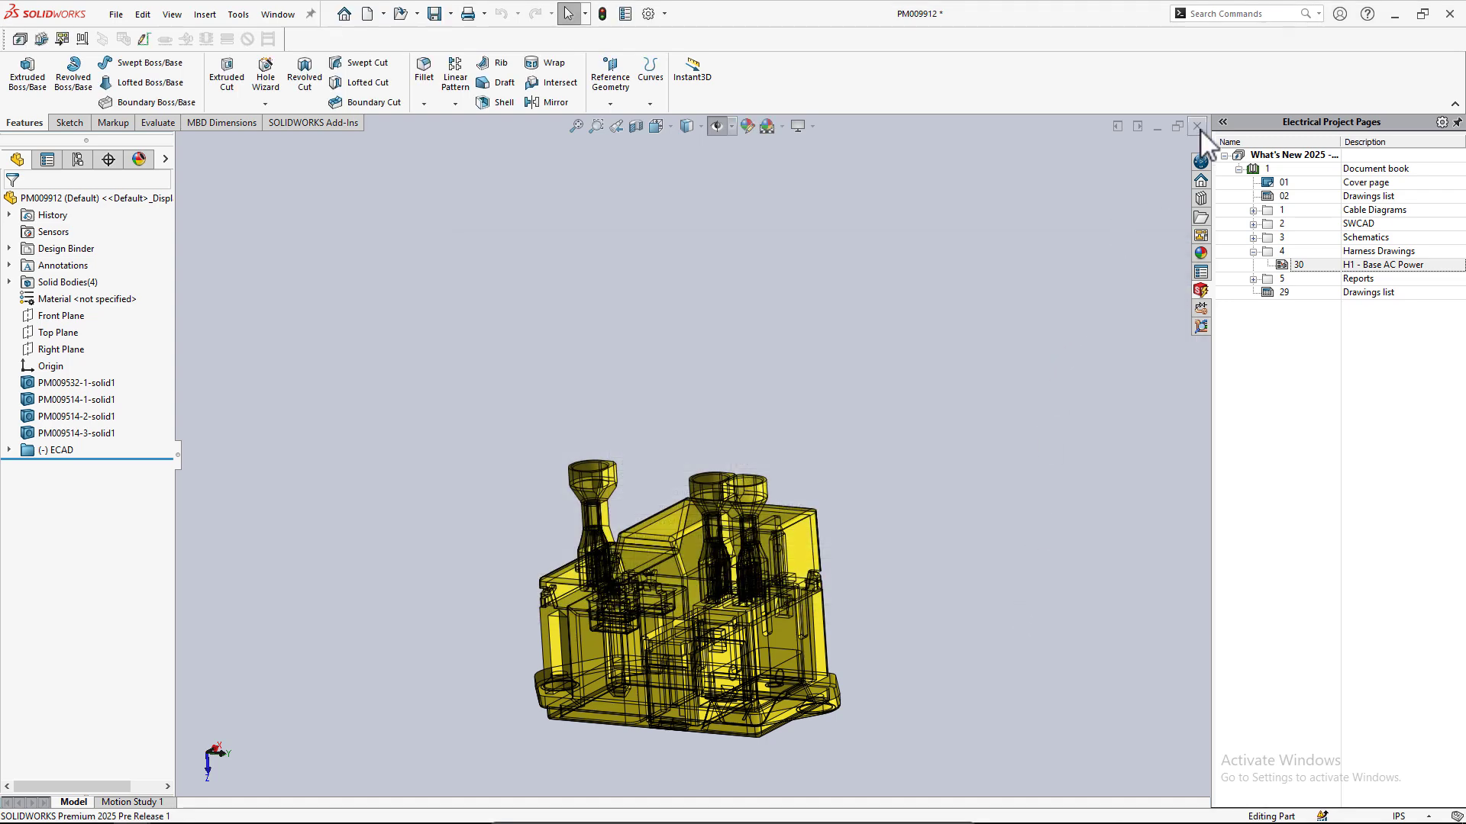
# Close part PM009912 and switch from the assembly to the harness drawing EWA_H1_4416_2800 - Sheet1.
pyautogui.click(1197, 126)
pyautogui.click(712, 417)
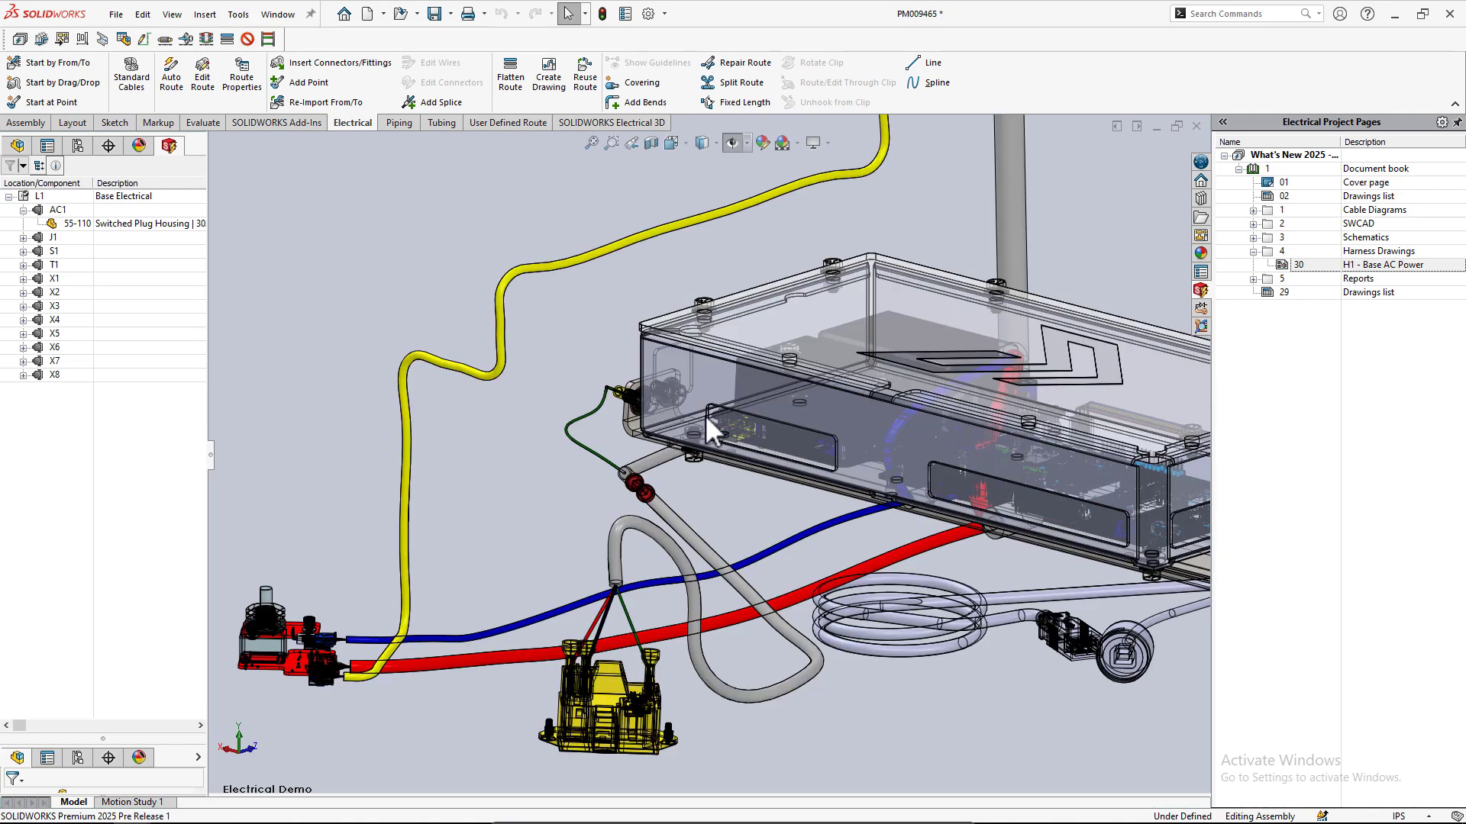
pyautogui.click(277, 13)
pyautogui.click(286, 203)
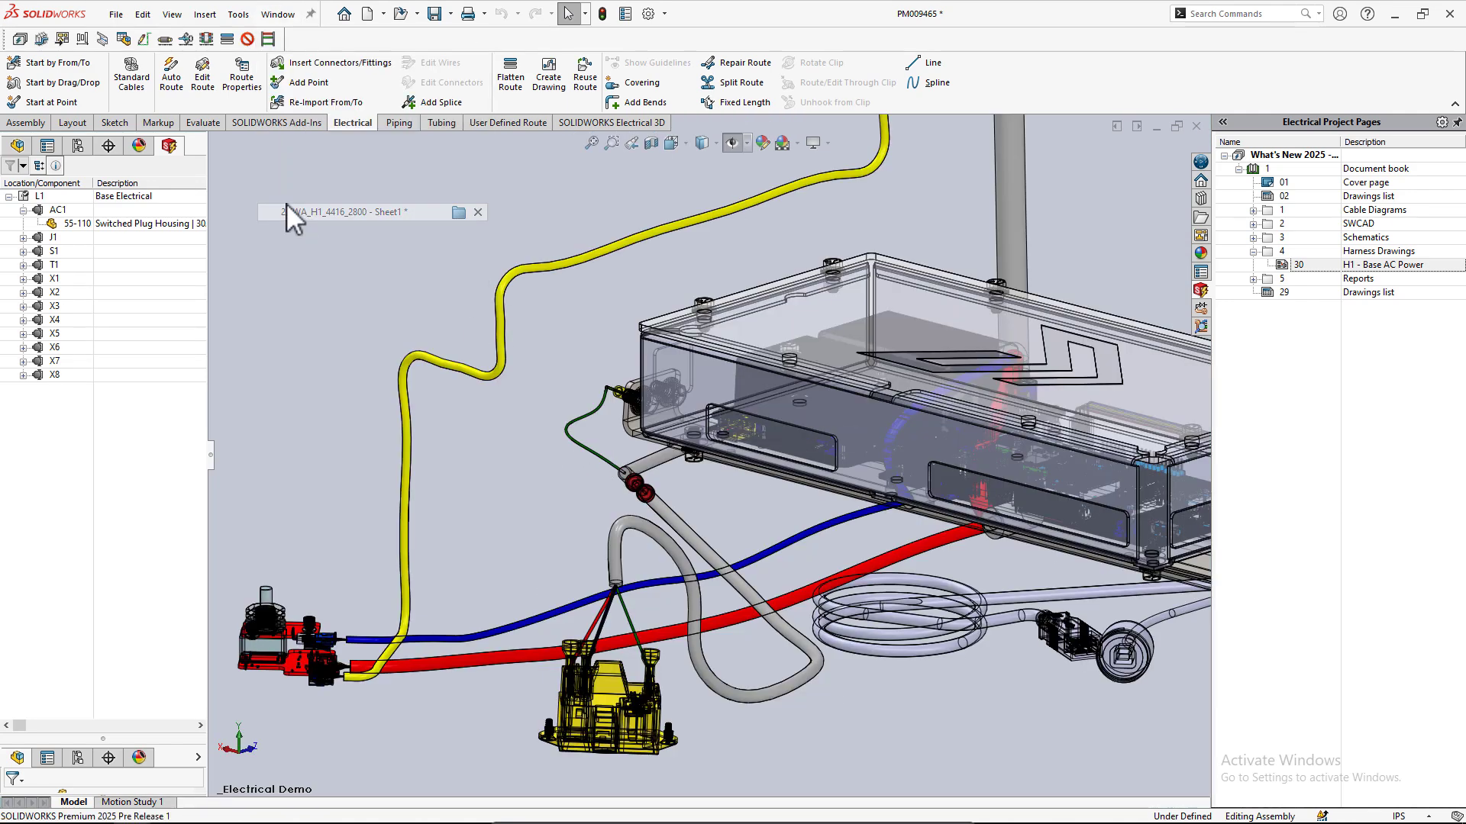